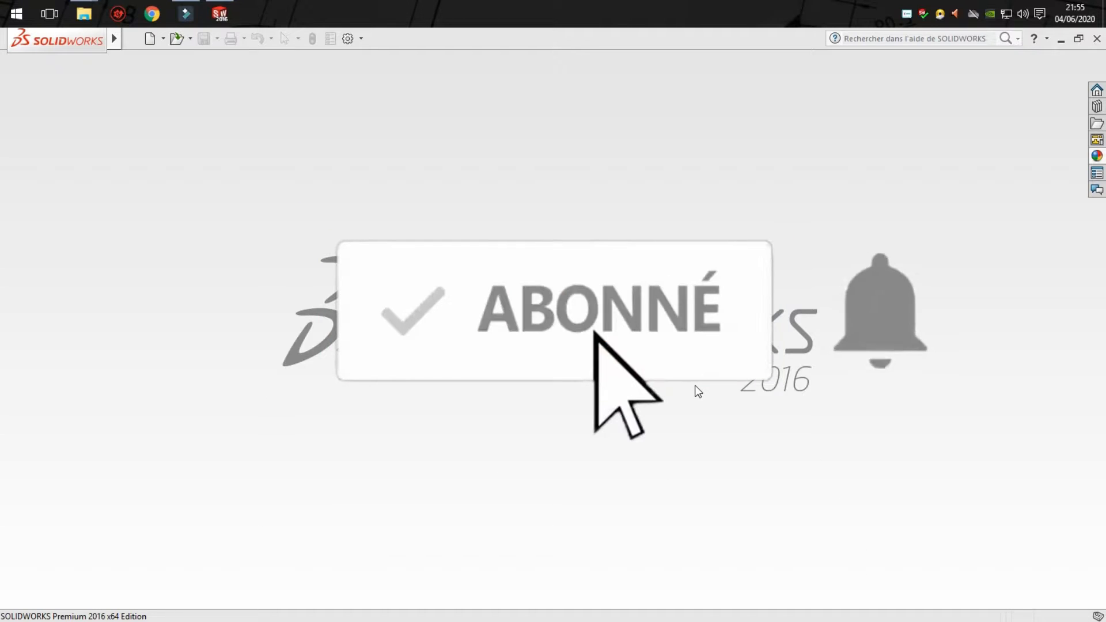
- Create a new part document and start a sketch on the front plane (Plan de face)
click(151, 39)
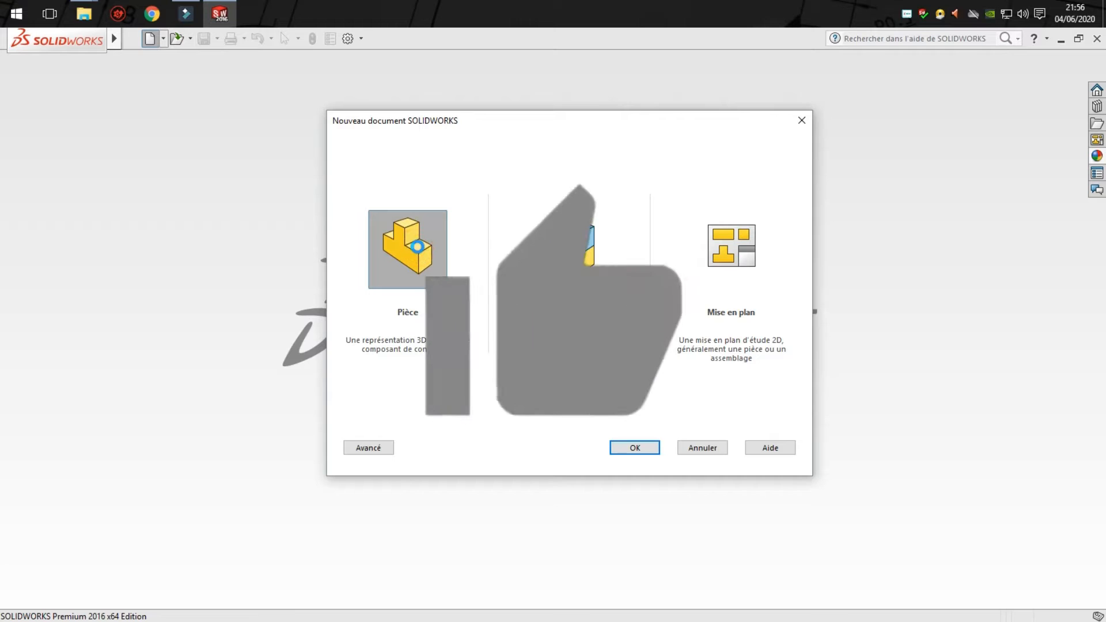
double_click(403, 302)
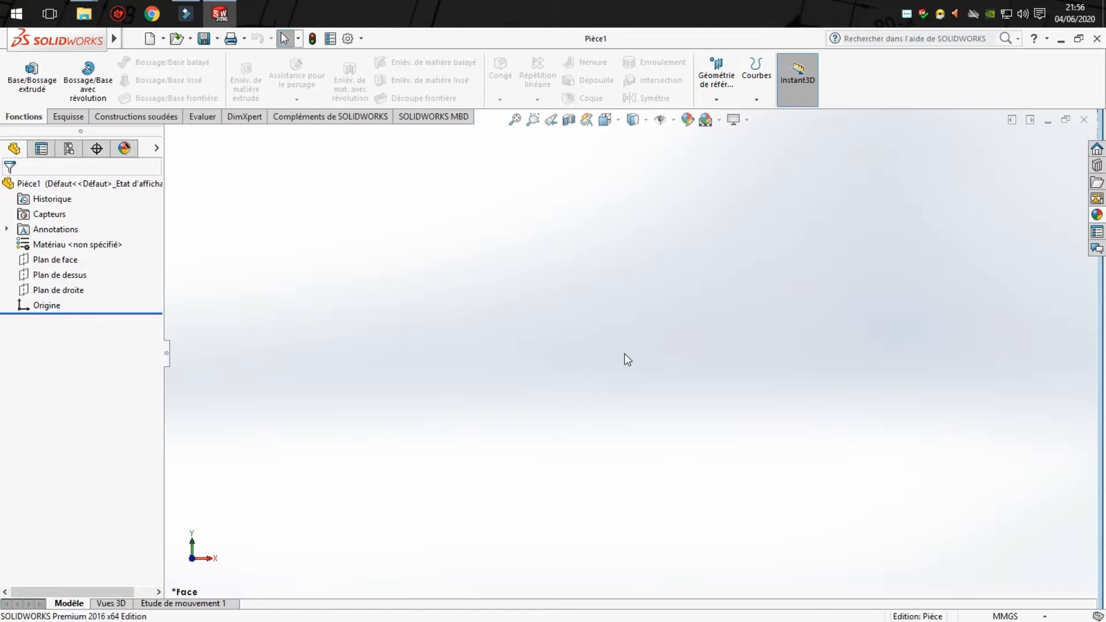
click(69, 117)
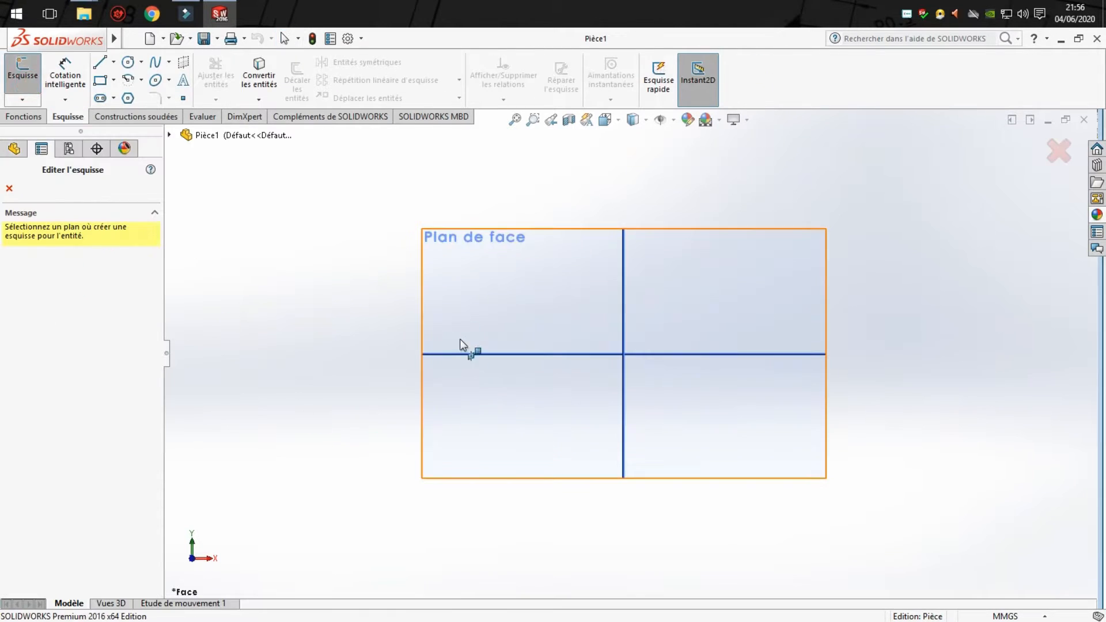
click(461, 304)
- Sketch seven connected horizontal and vertical lines from the origin: two steps up, a vertical drop of about 118 mm, and a final horizontal line
click(102, 62)
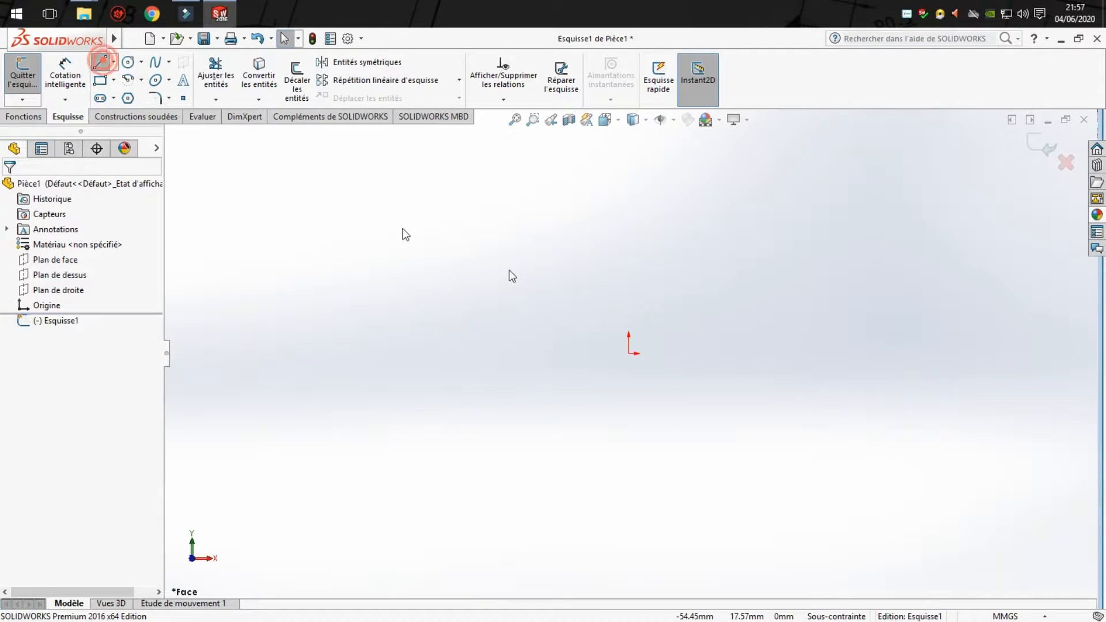
click(629, 353)
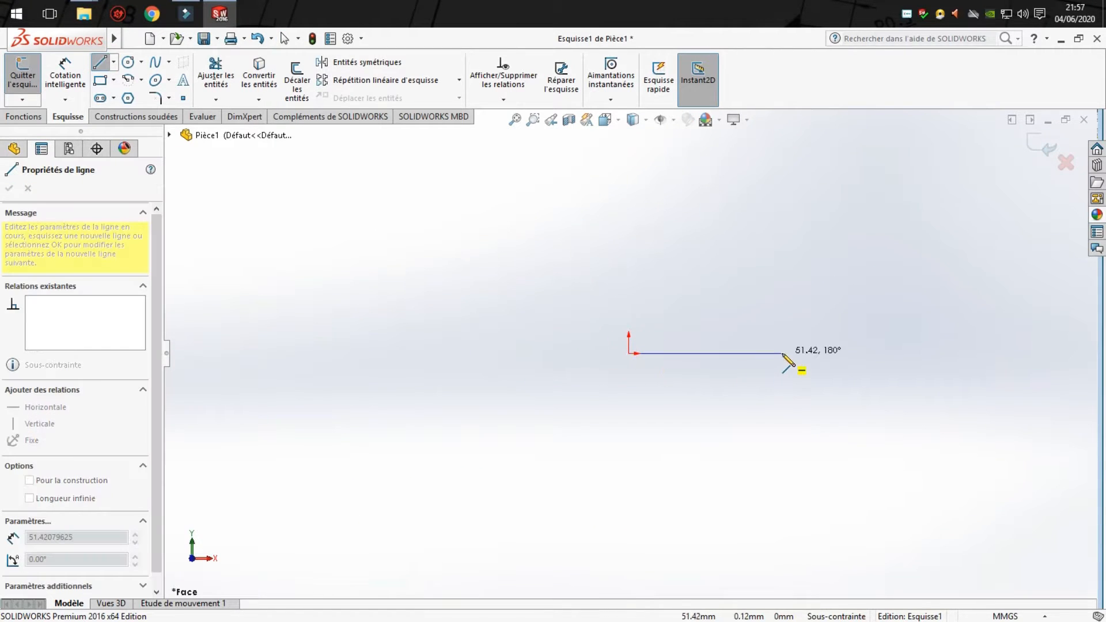
click(782, 353)
click(782, 207)
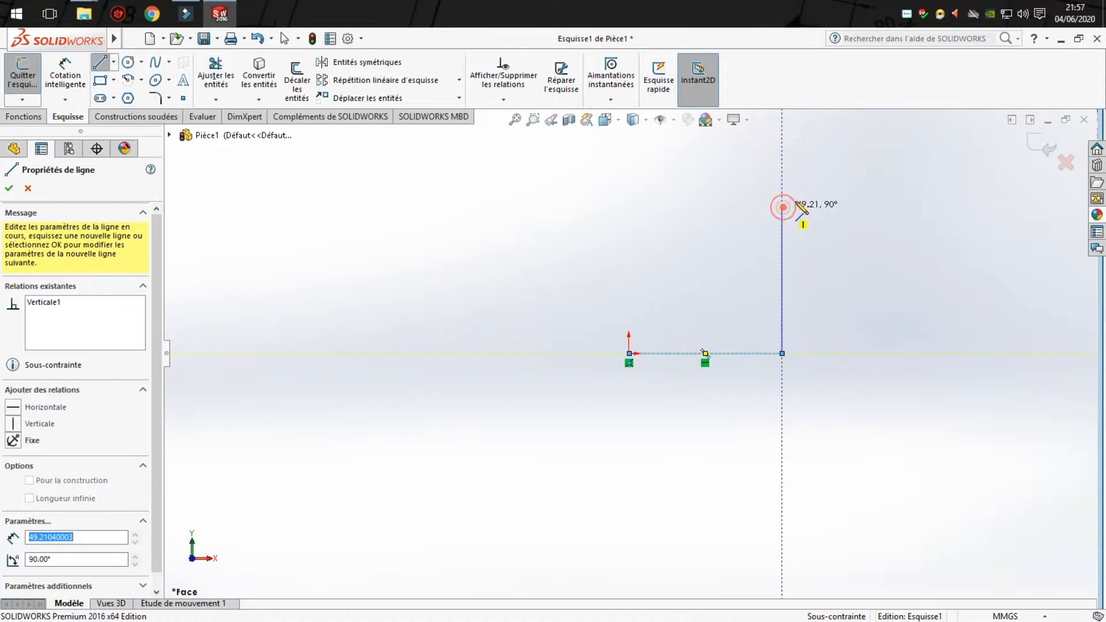
click(935, 207)
scroll(864, 162, up, 3)
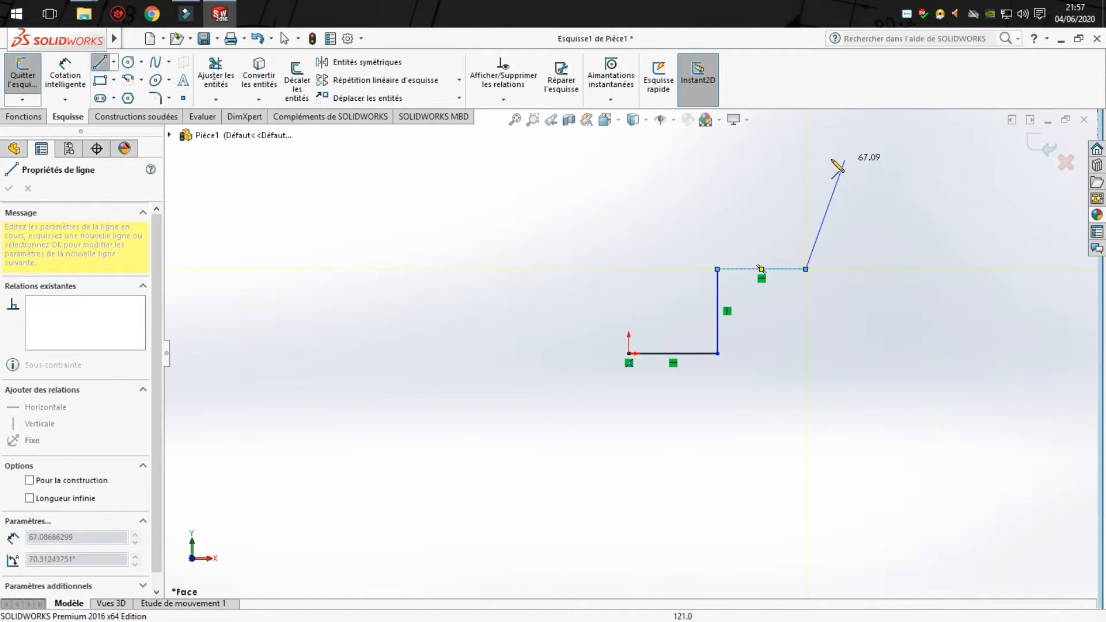
click(806, 167)
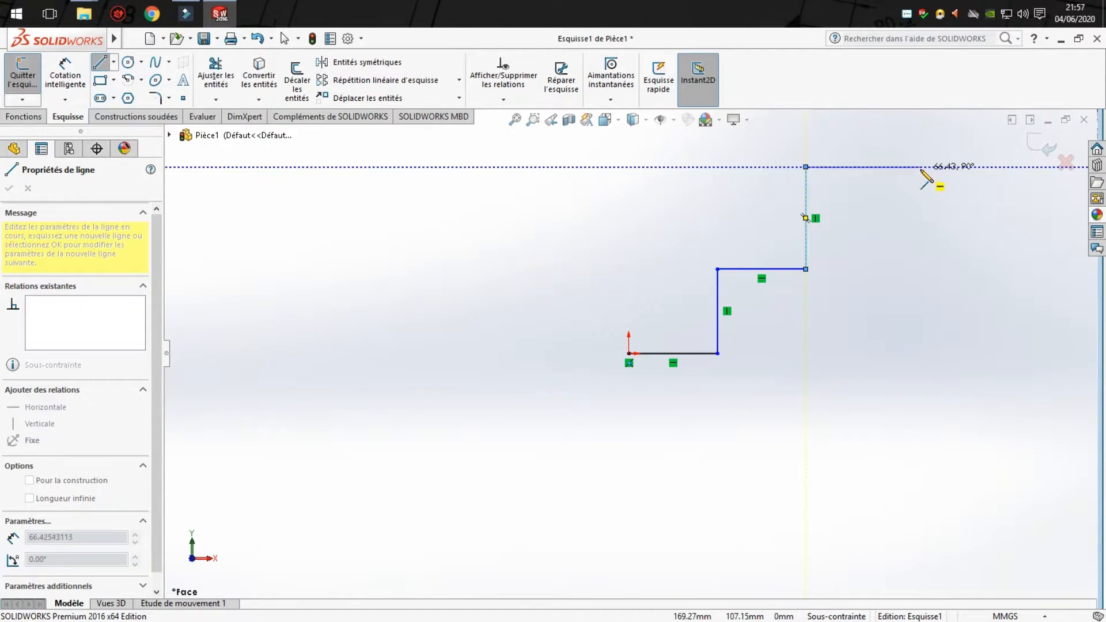
click(920, 167)
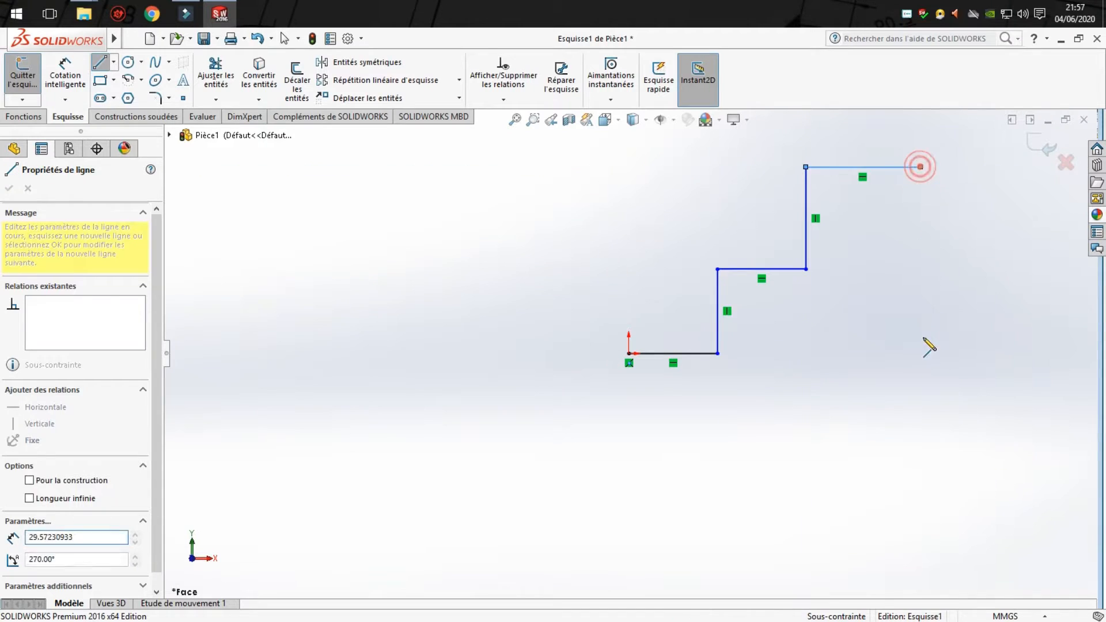
click(921, 369)
click(1055, 369)
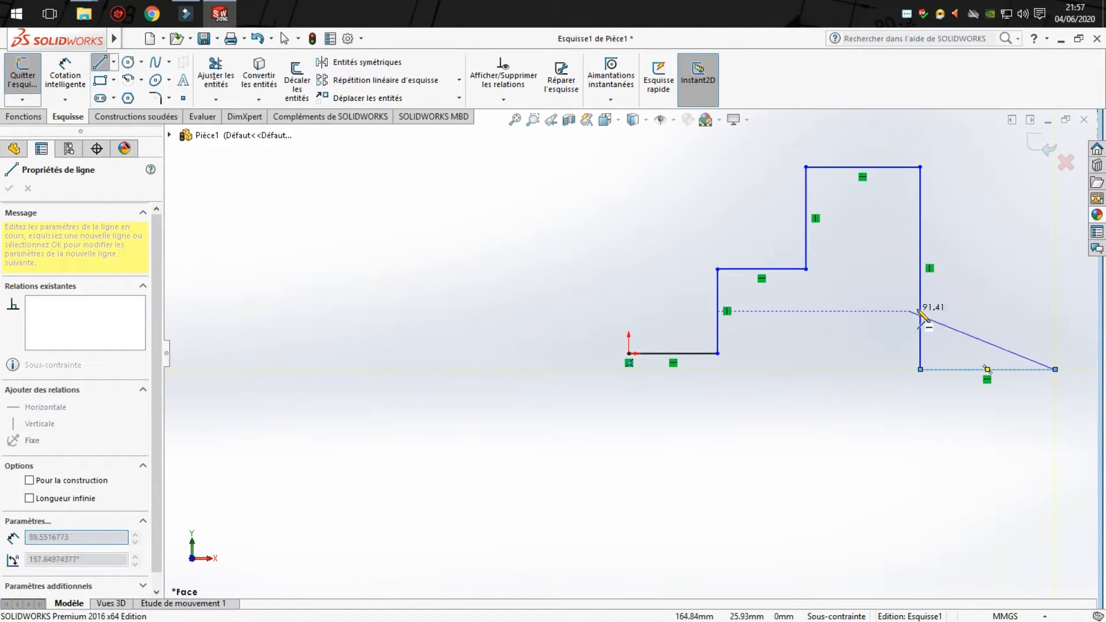
key(Escape)
scroll(954, 296, up, 3)
scroll(894, 282, down, 5)
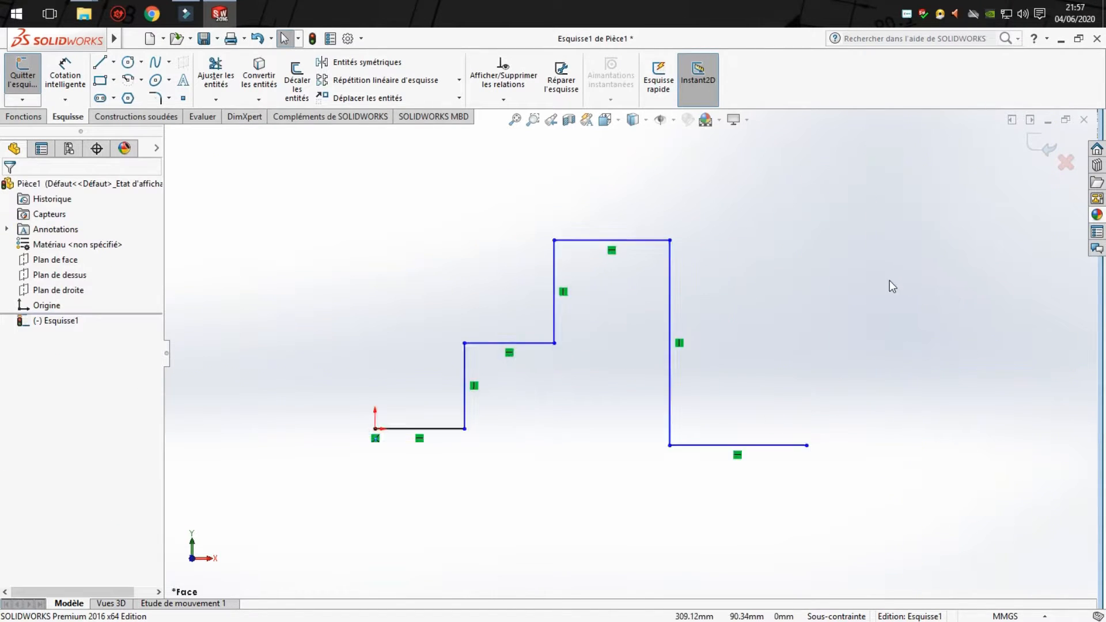
- Sketch an inclined line rising at about 36° from the free end of the last horizontal line
click(100, 60)
scroll(716, 492, up, 5)
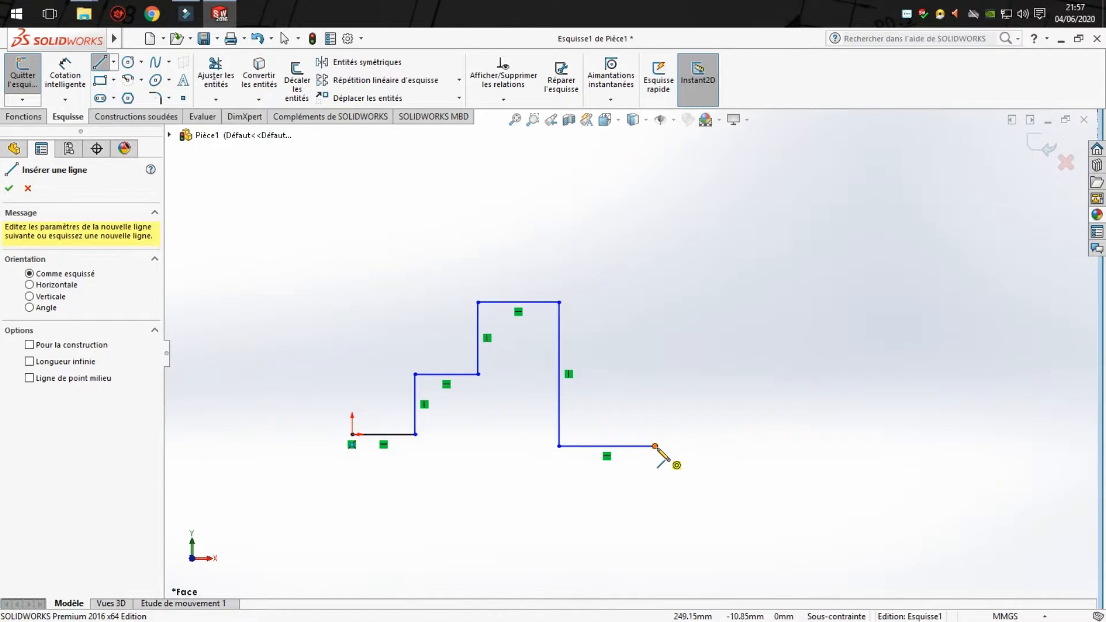
click(656, 446)
click(756, 373)
key(Escape)
- Dimension the first horizontal line starting at the origin to 200 mm
click(65, 74)
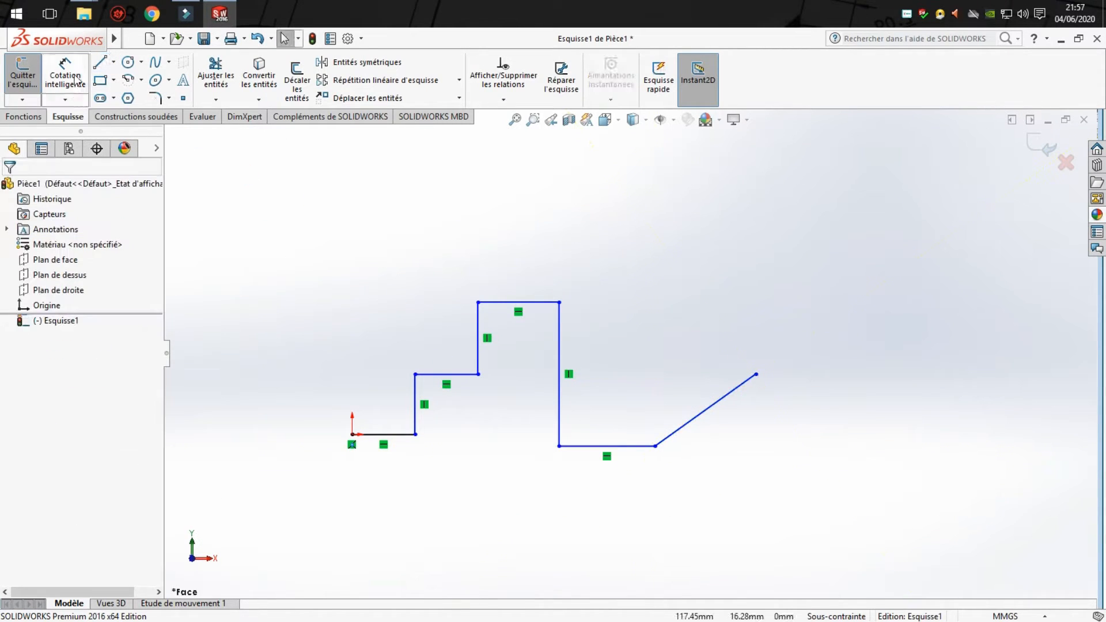
click(382, 434)
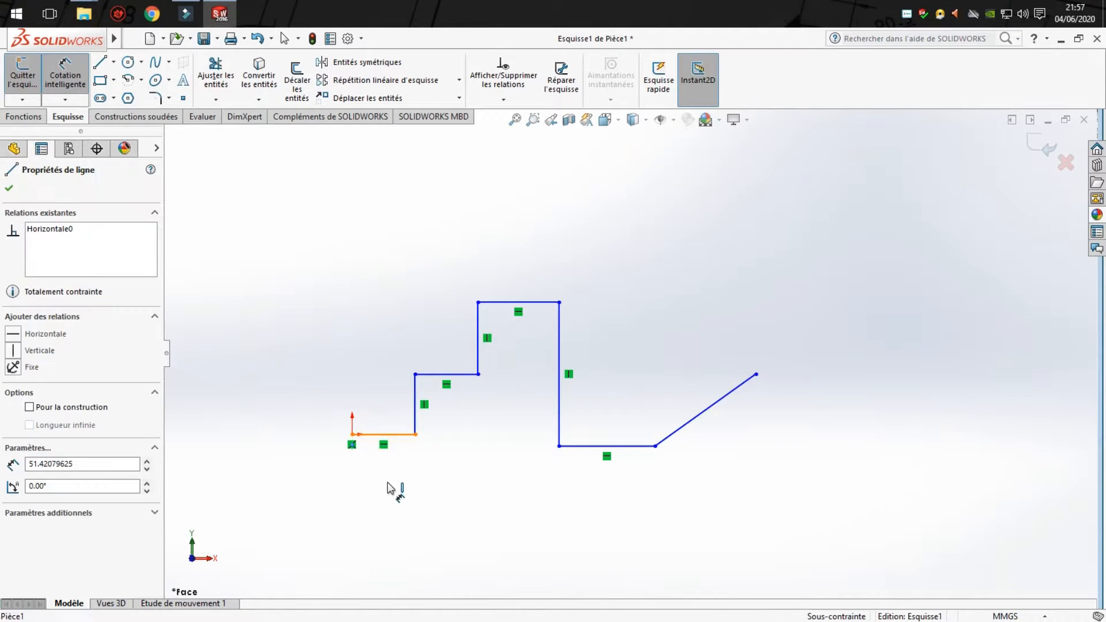
click(387, 482)
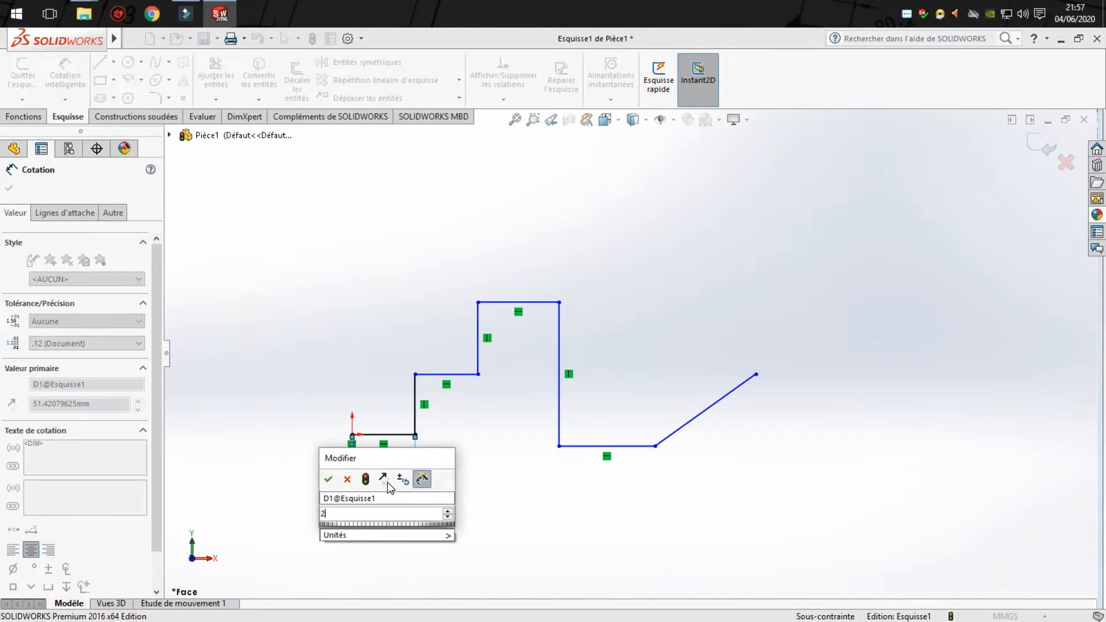
text(200)
key(Return)
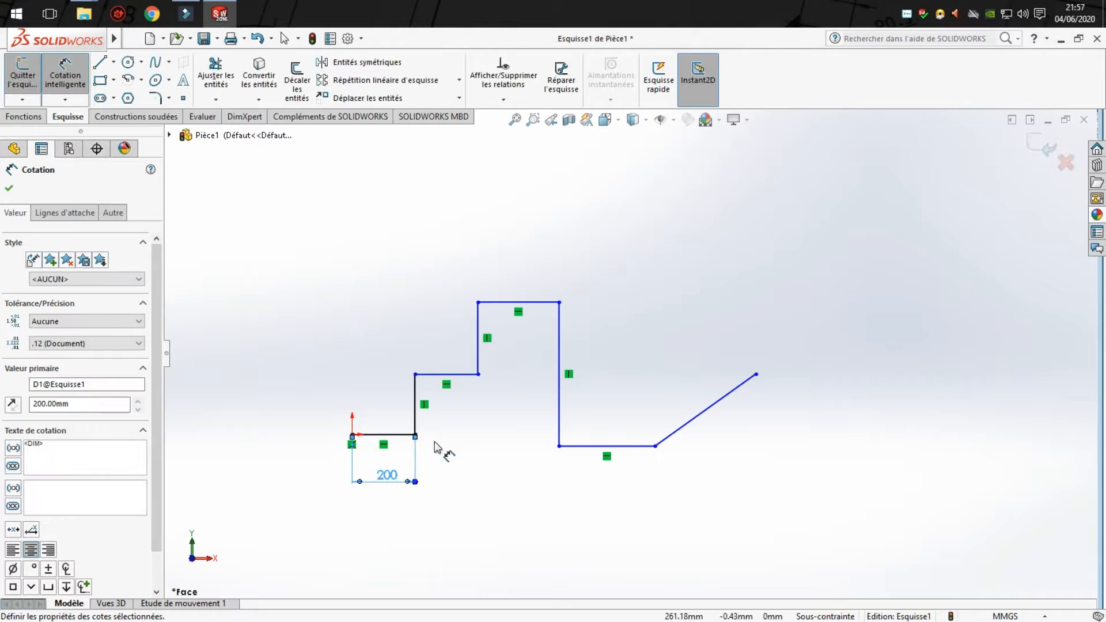
key(Escape)
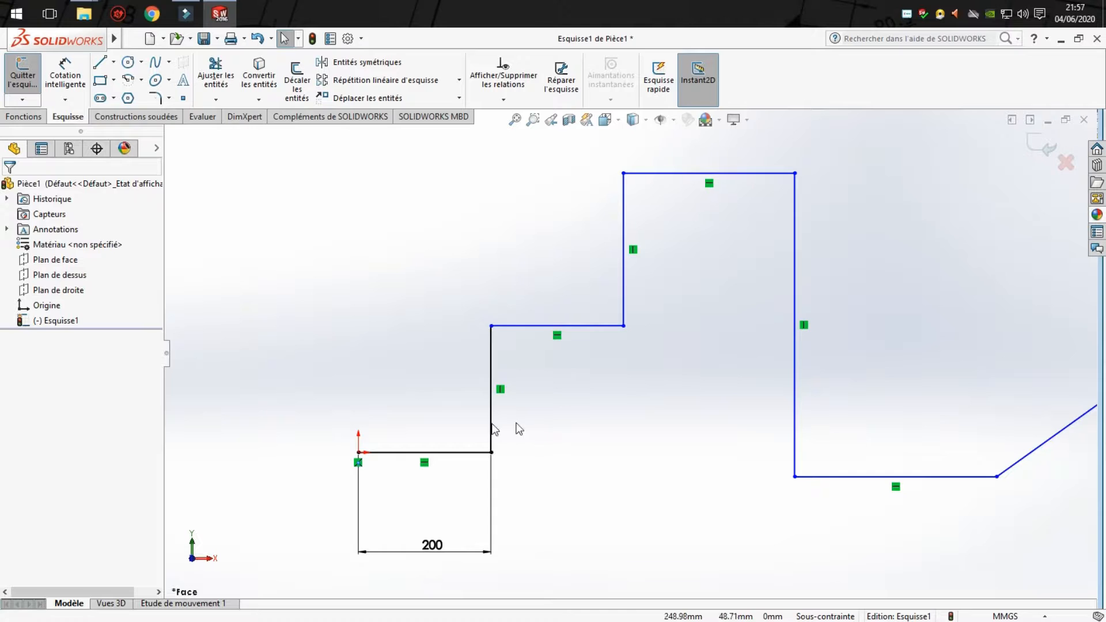
- Apply an Equal relation to the first five stepped lines and the last horizontal line, leaving out the long vertical one
click(453, 453)
ctrl+click(491, 417)
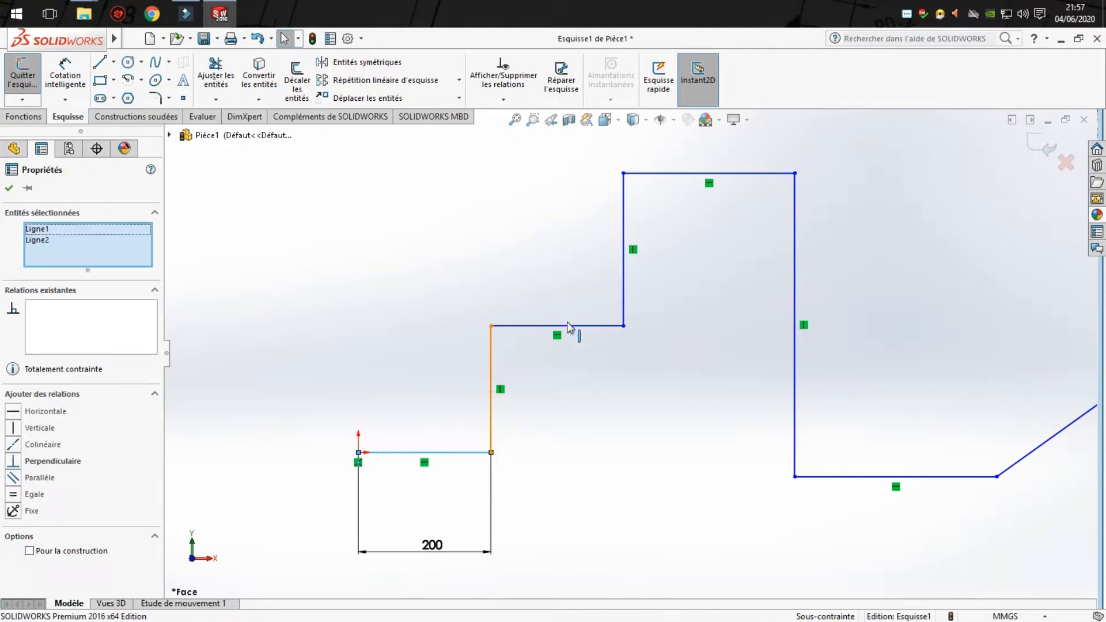
ctrl+click(548, 326)
ctrl+click(623, 264)
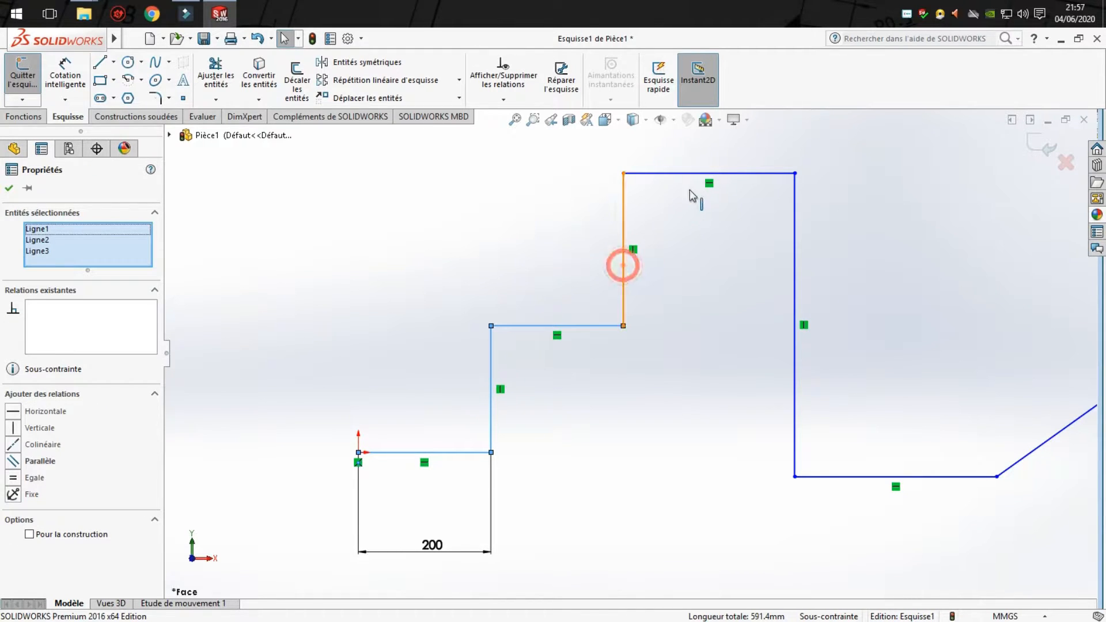
ctrl+click(690, 174)
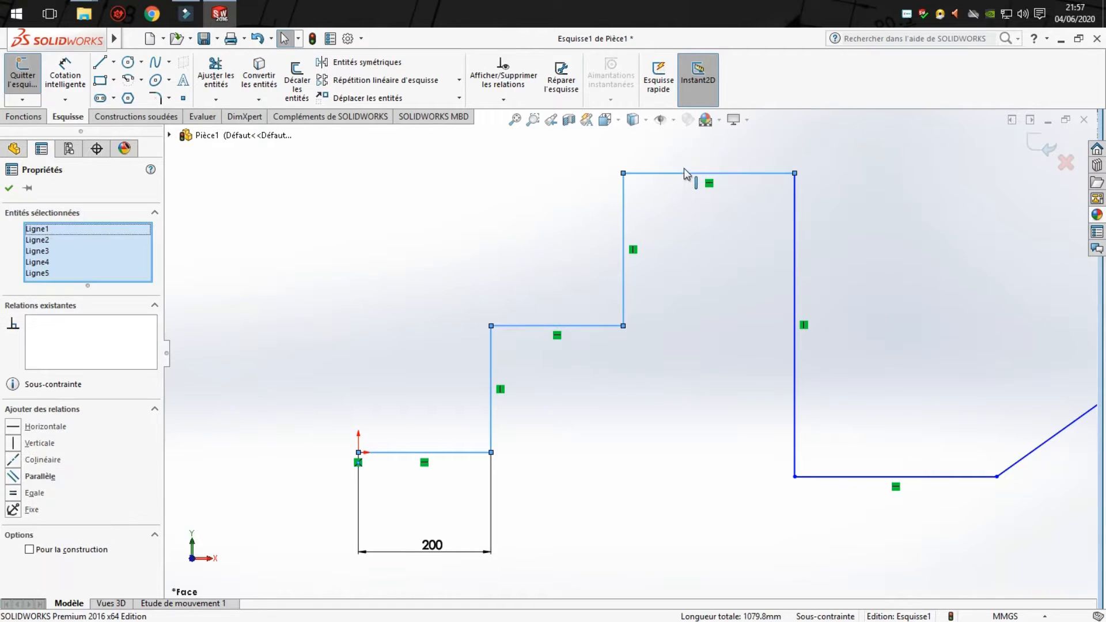
ctrl+click(877, 478)
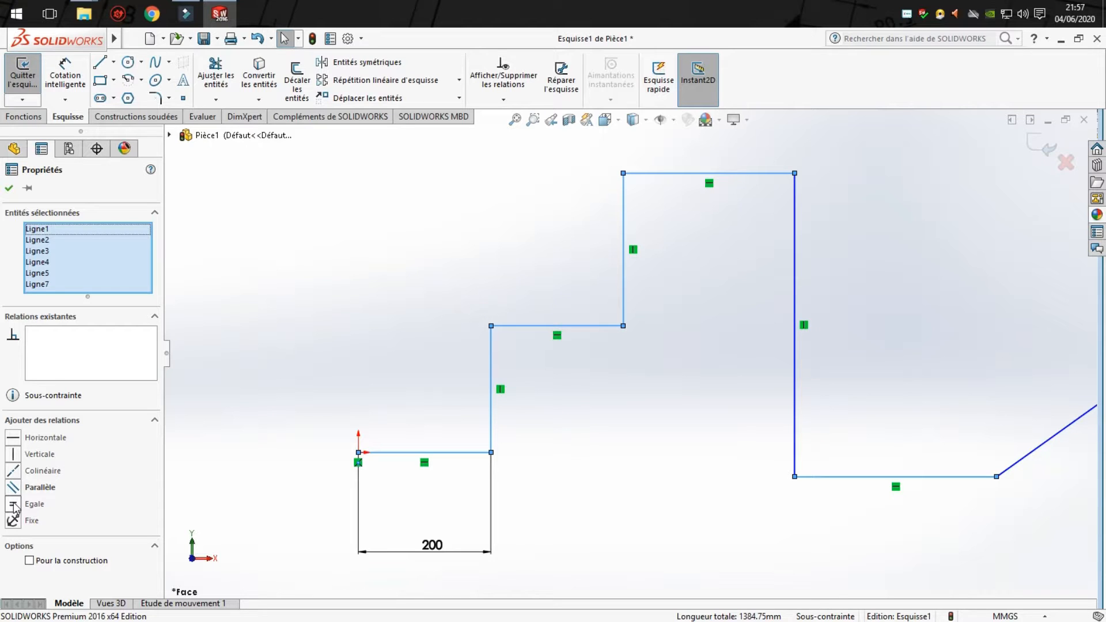
click(12, 504)
click(575, 508)
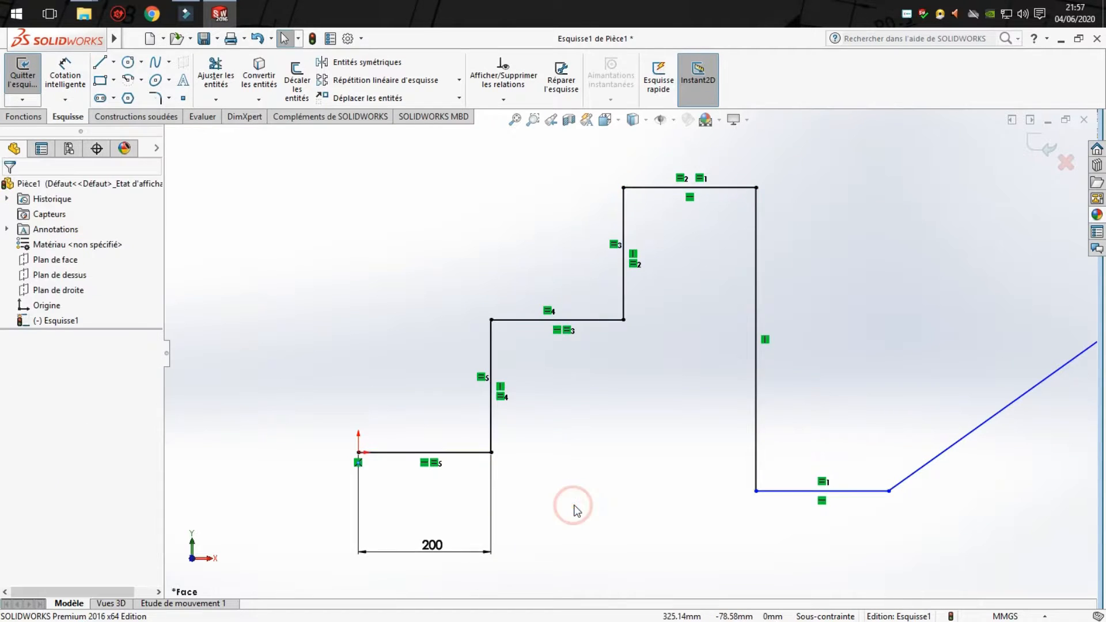
- Make the last horizontal line collinear with the first horizontal line at the origin
click(802, 491)
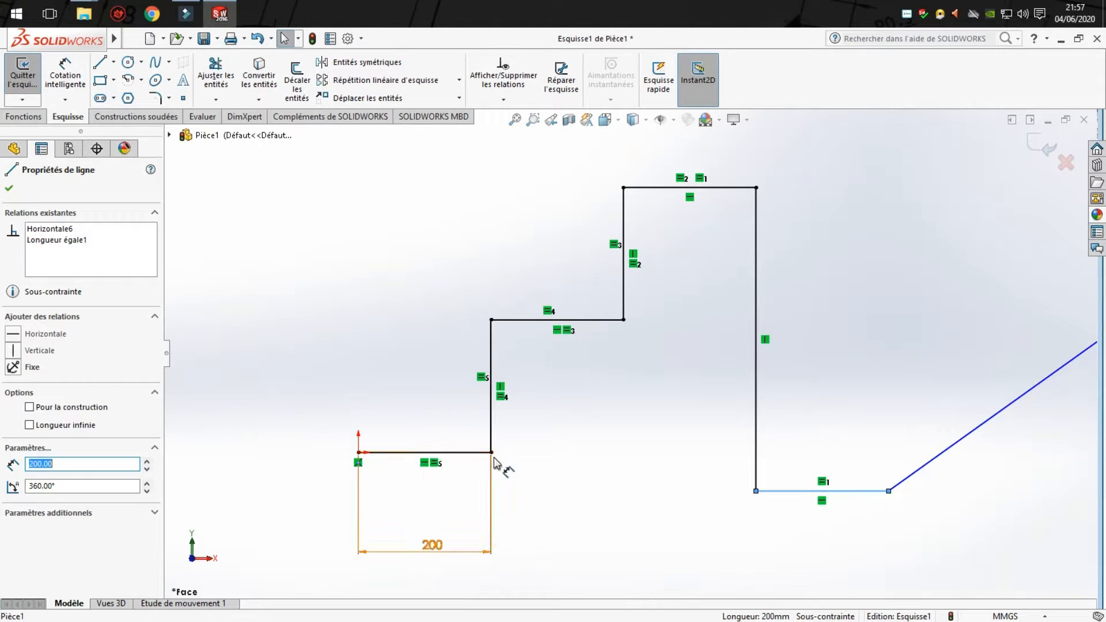
ctrl+click(461, 452)
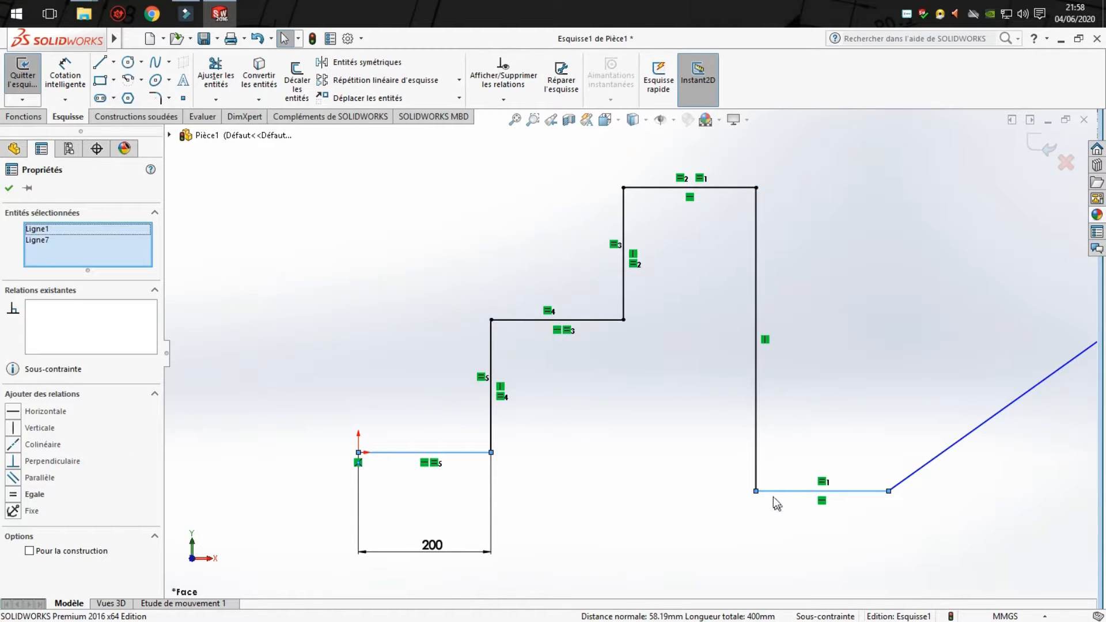
click(14, 445)
click(645, 517)
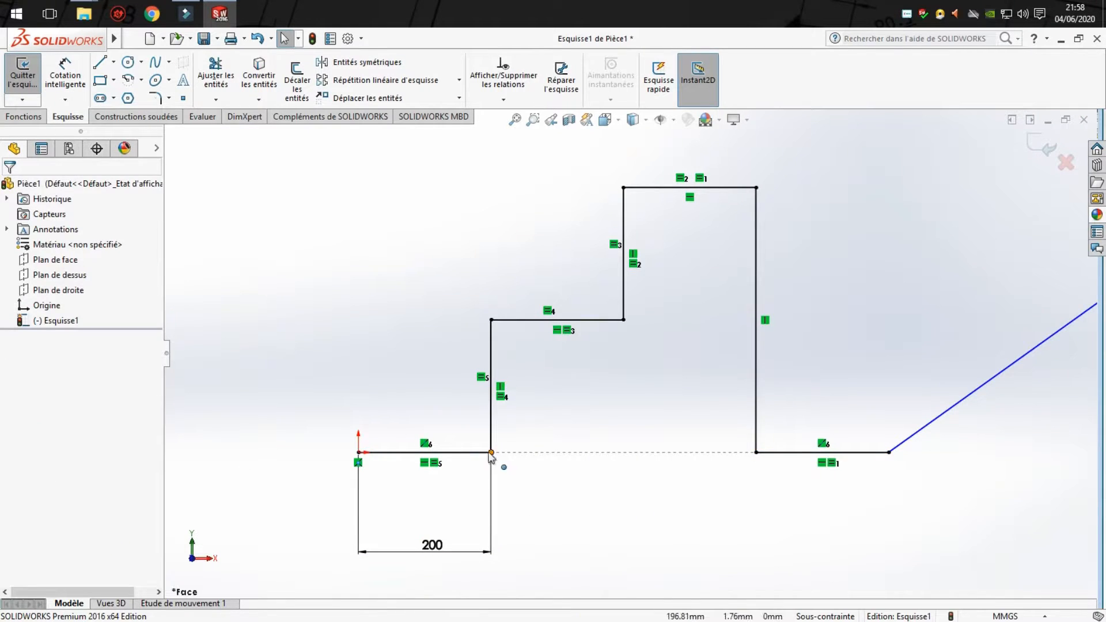
- Dimension the inclined line's length to 300 mm
key(z)
scroll(805, 470, up, 3)
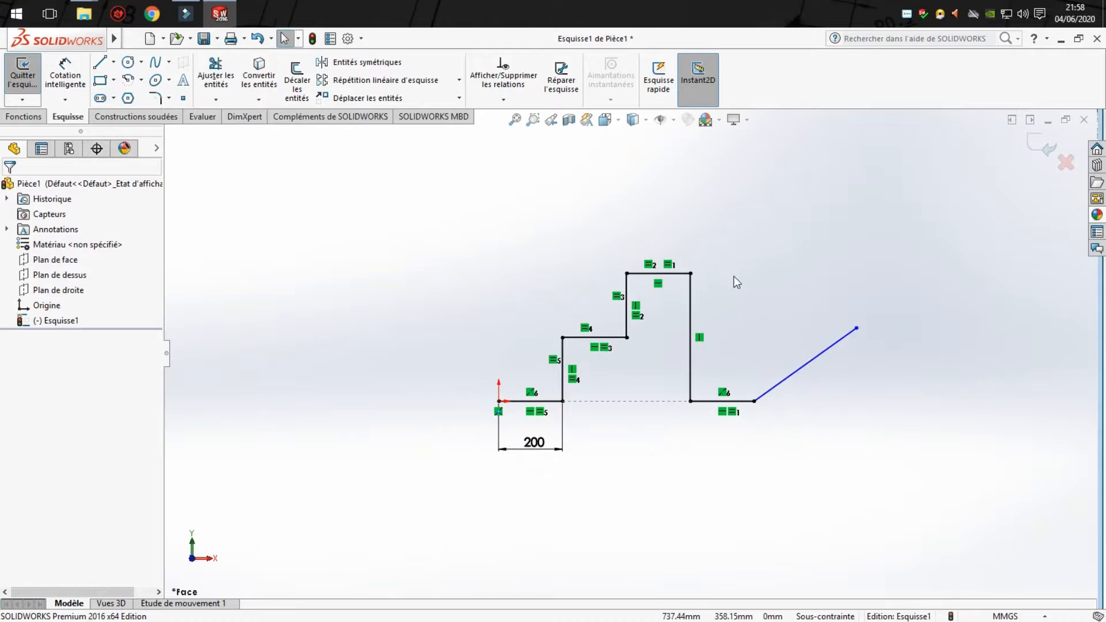
scroll(743, 277, down, 3)
click(70, 67)
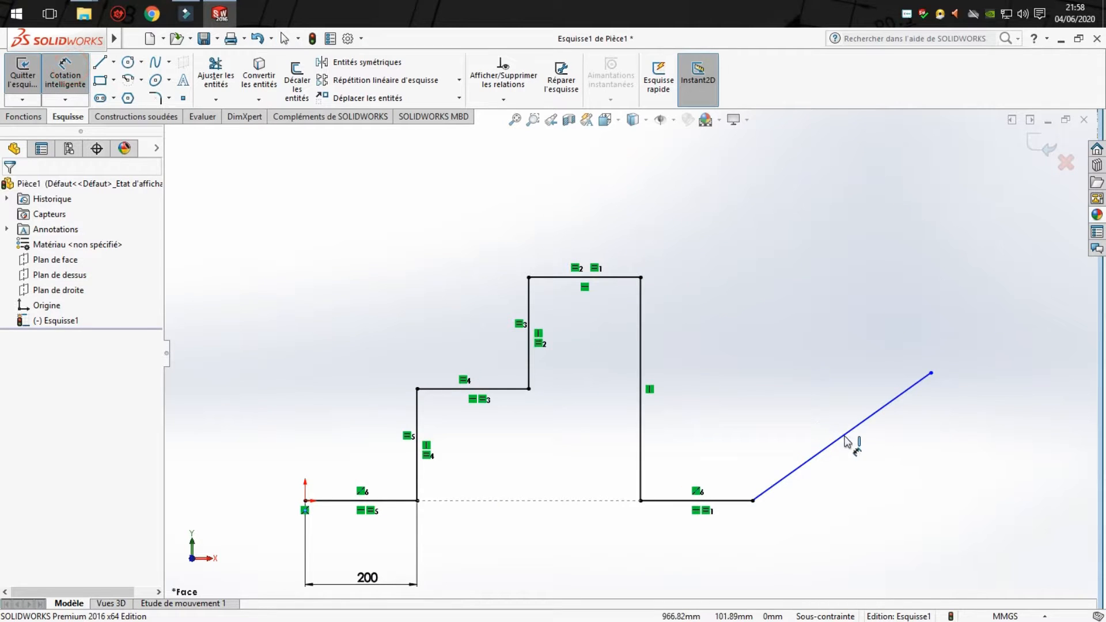
click(842, 435)
click(808, 403)
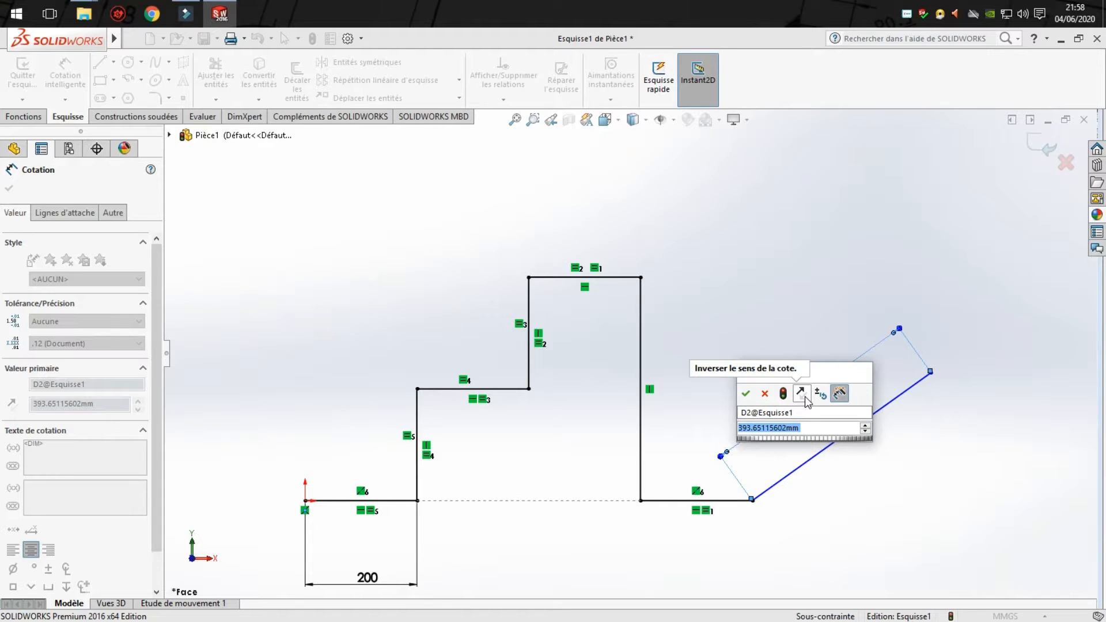
text(400)
key(Return)
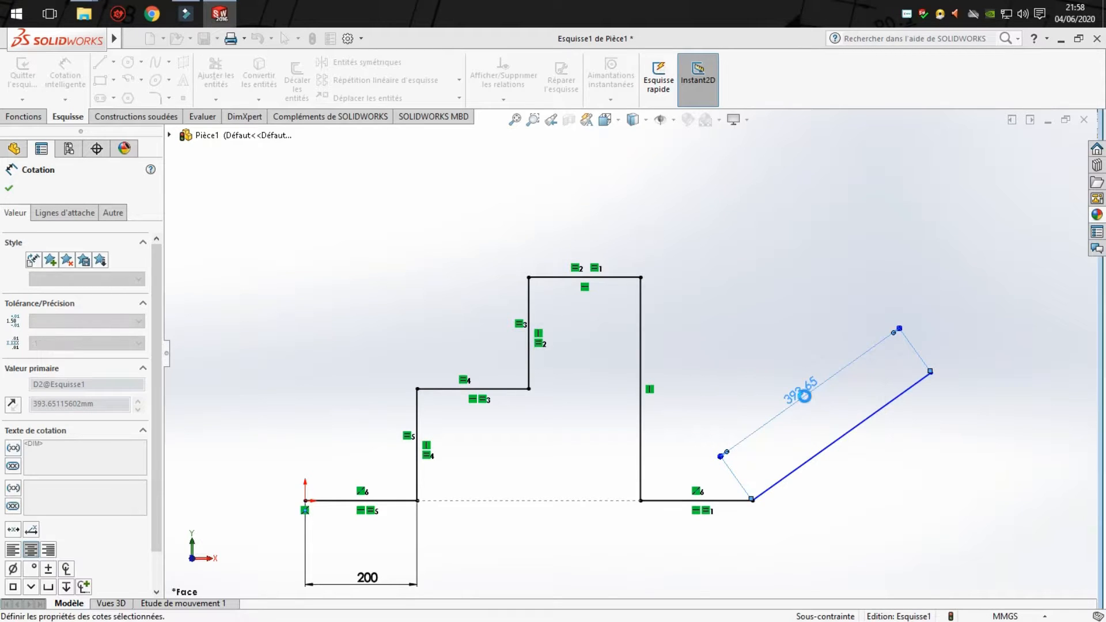
- Dimension the angle between the inclined line and the last horizontal line to 45°
click(808, 460)
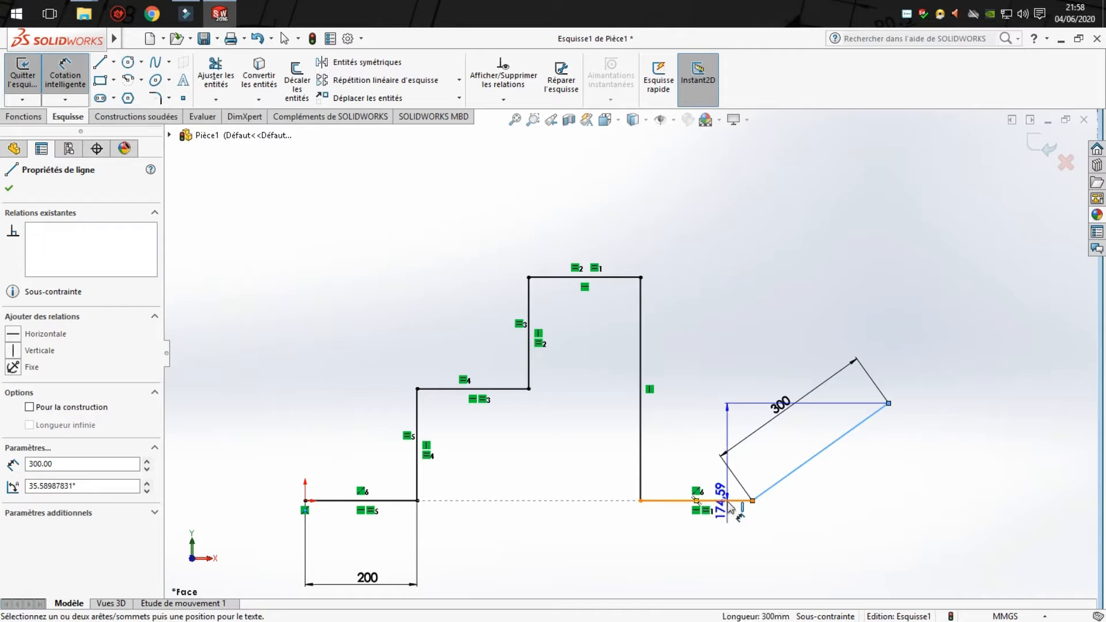
click(728, 502)
click(877, 469)
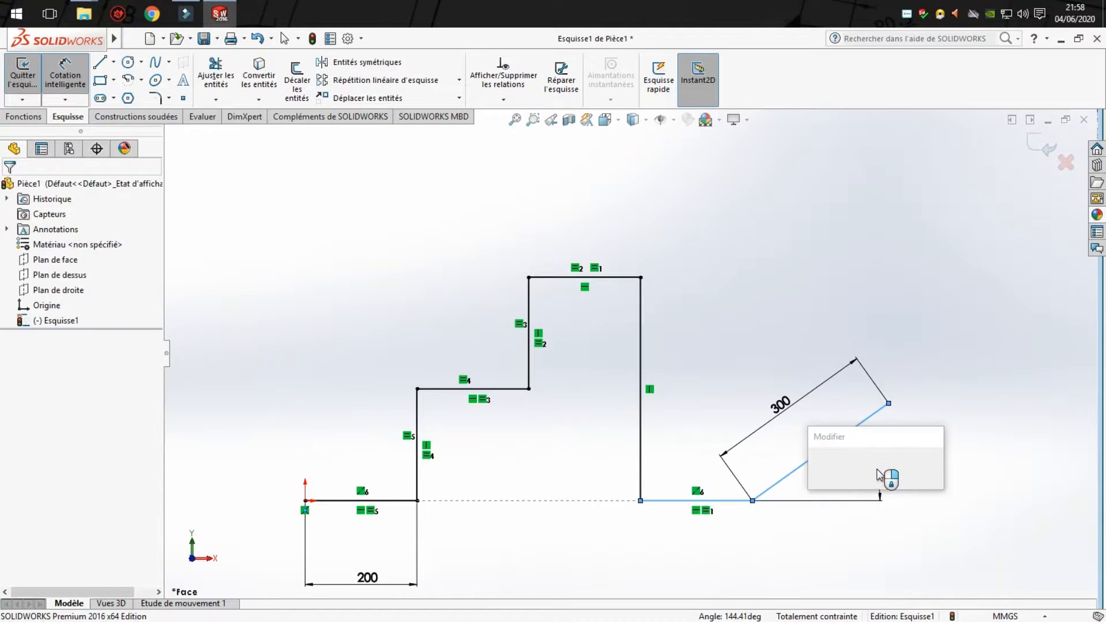
text(45)
key(Return)
click(1014, 448)
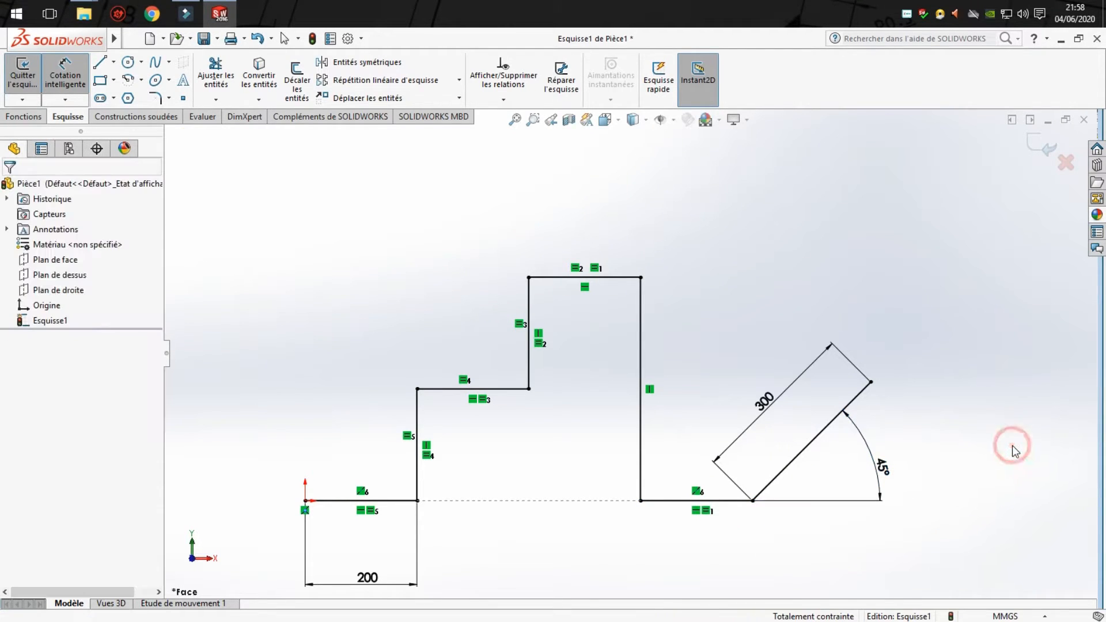
- Start a 40 mm sketch fillet and add the first three corners of the stepped profile, counting from the origin, accepting removal of the equal relations
click(154, 97)
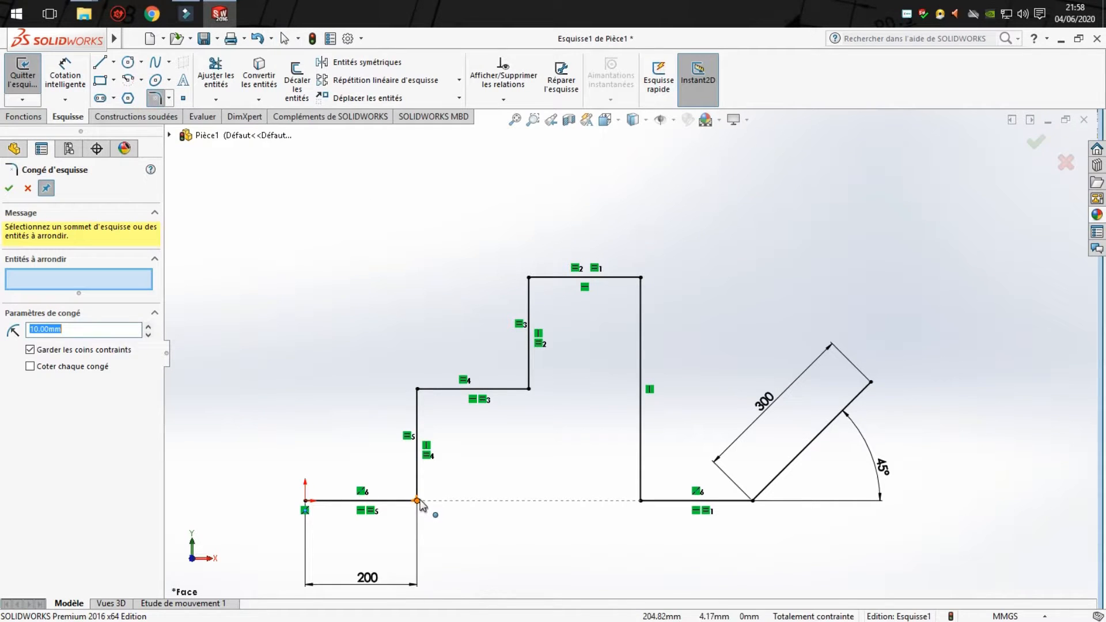
click(147, 325)
click(145, 325)
click(144, 325)
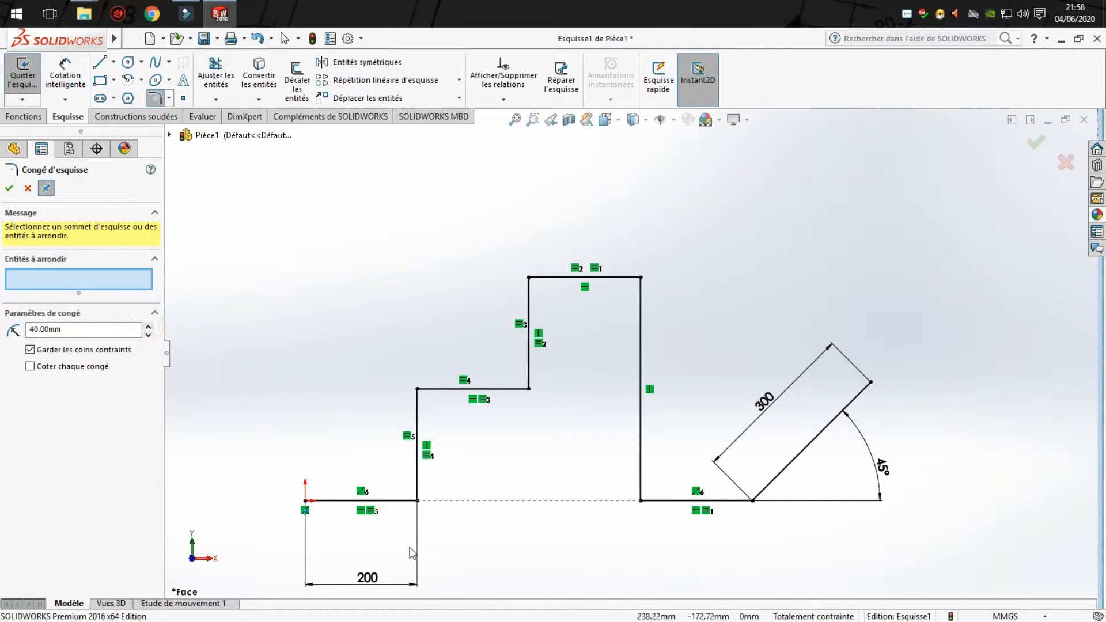
click(417, 500)
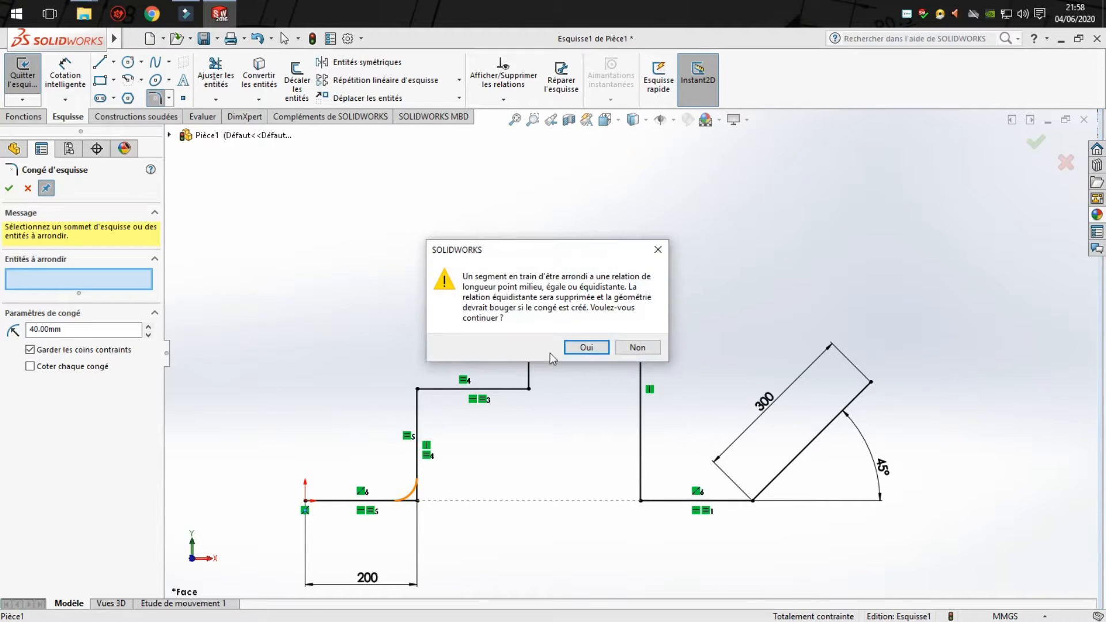
click(583, 346)
click(418, 390)
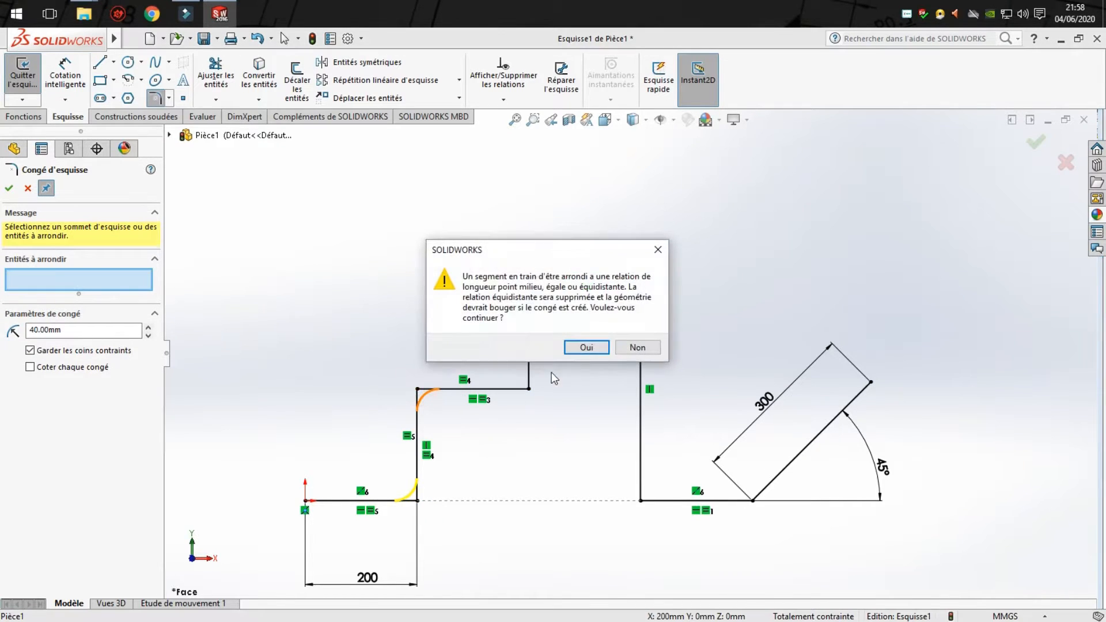
click(582, 346)
click(529, 390)
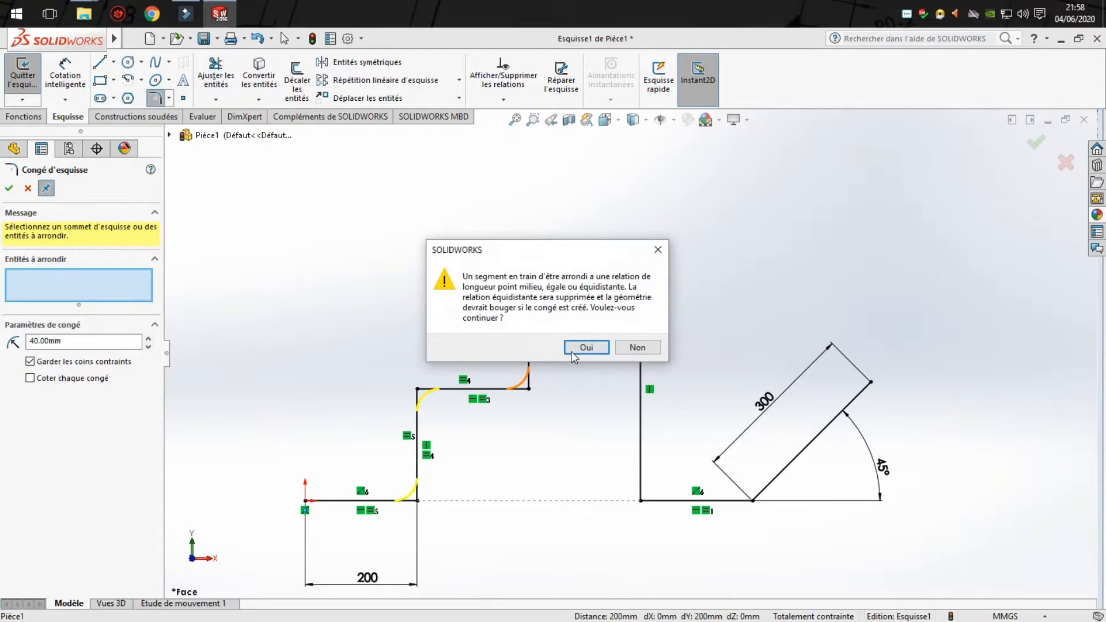
click(583, 346)
- Add both top corners, the foot of the long vertical line and the inclined line's corner to the fillet, and apply it
click(529, 278)
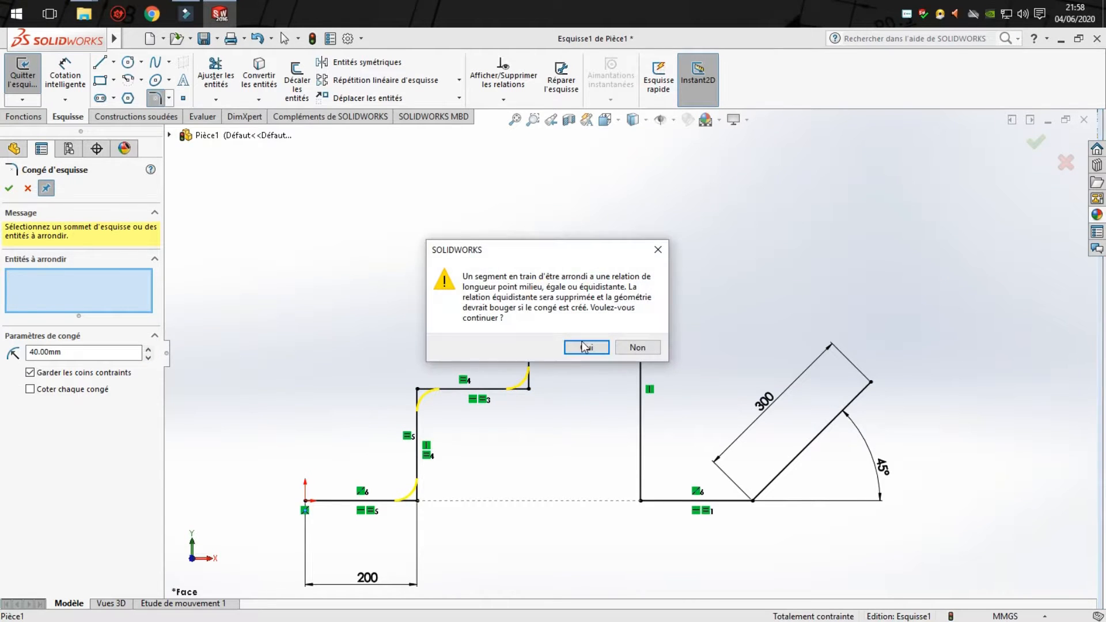
click(582, 346)
click(641, 278)
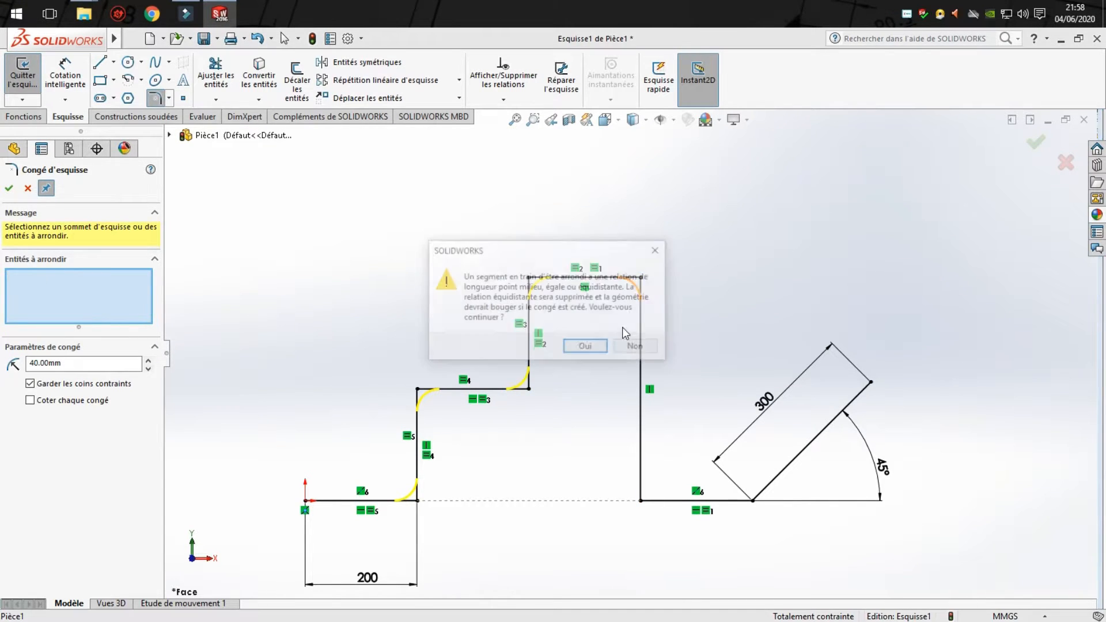
click(592, 347)
click(642, 501)
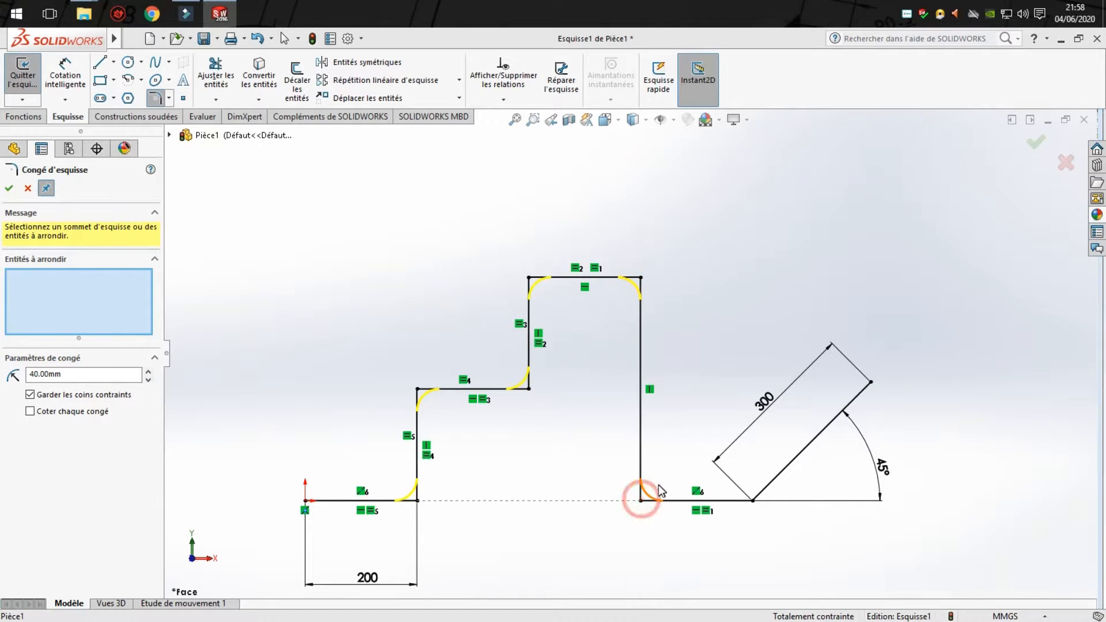
click(587, 348)
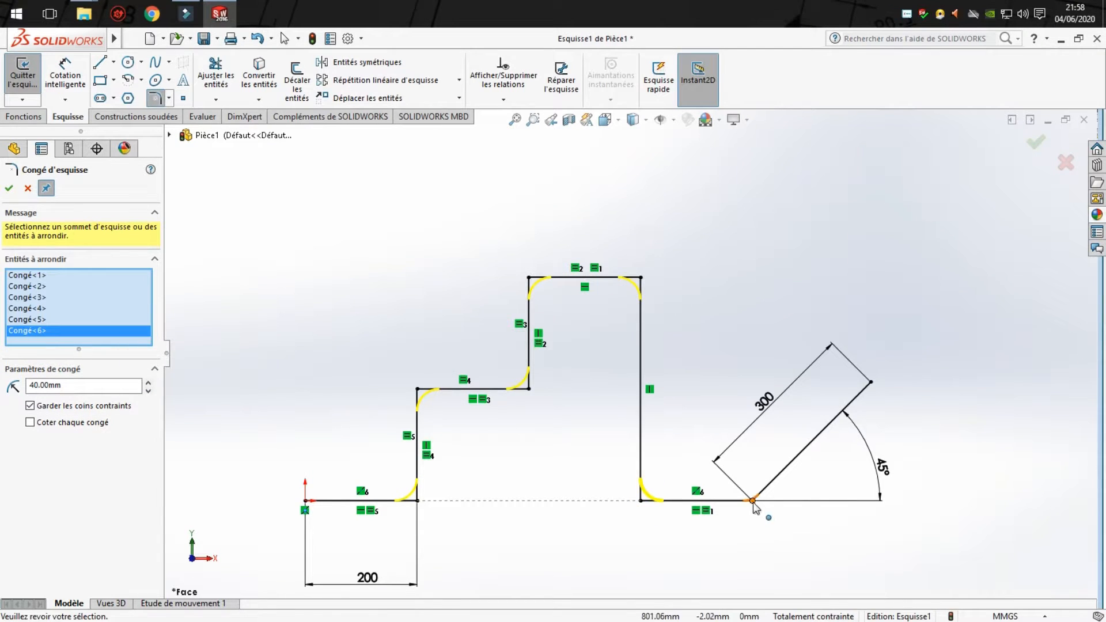
click(753, 501)
click(586, 347)
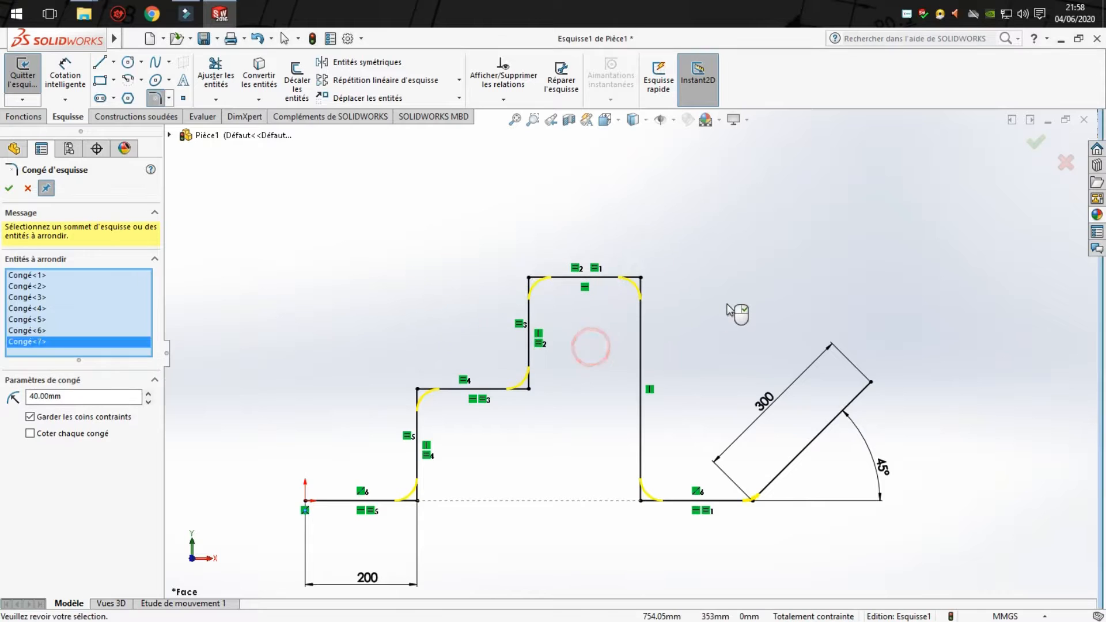
click(1036, 141)
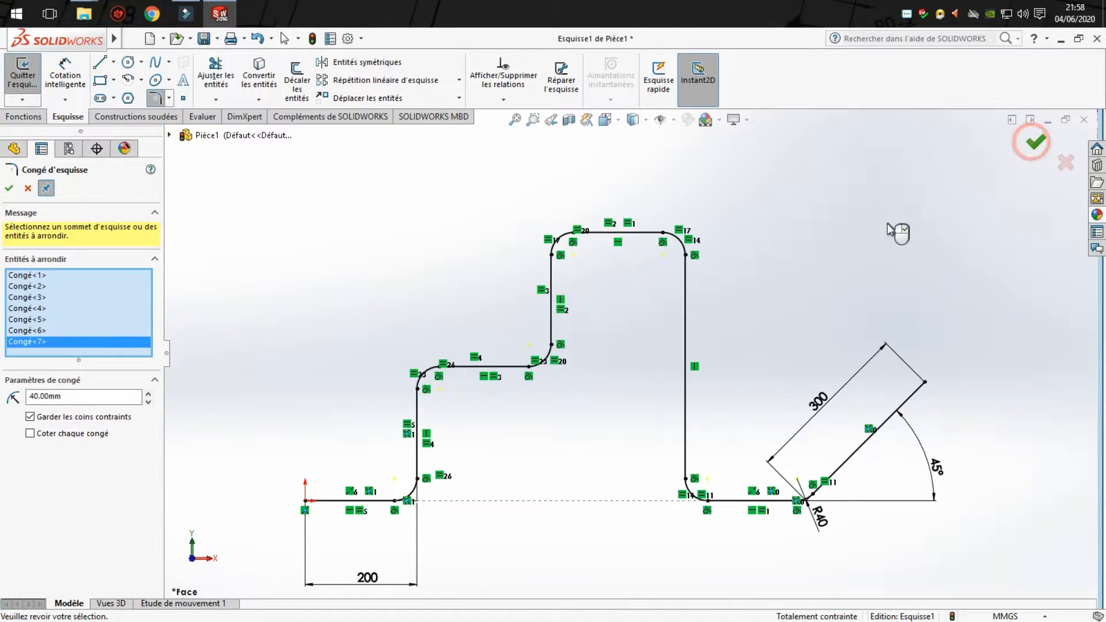
click(10, 189)
- Exit the profile sketch and clear its selection
middle_drag(464, 247, 507, 403)
scroll(519, 450, up, 1)
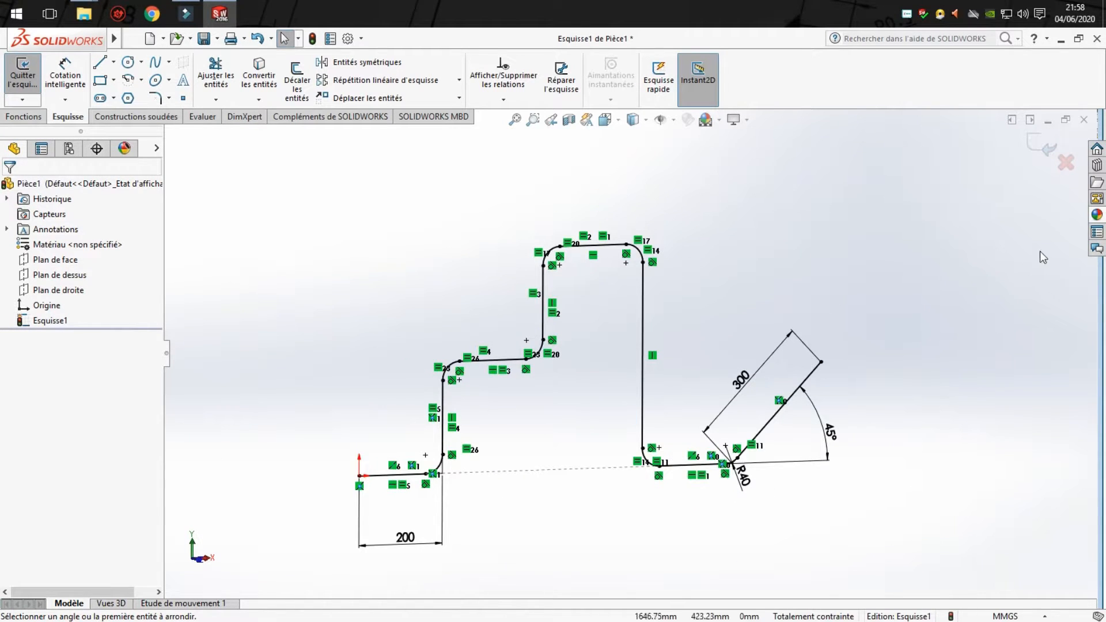
click(1042, 150)
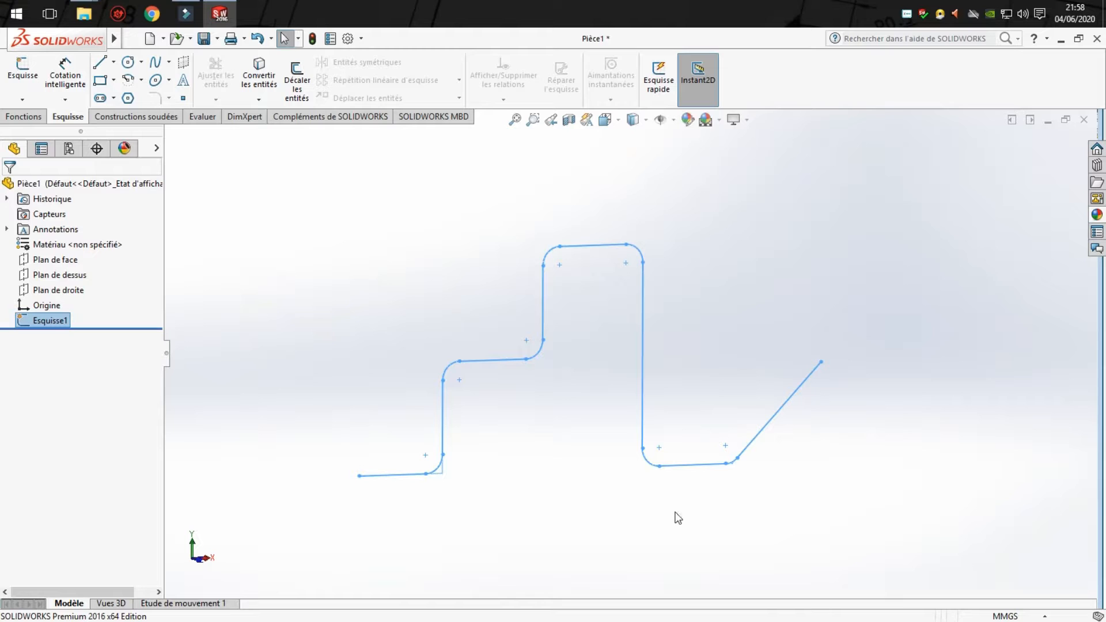
click(610, 501)
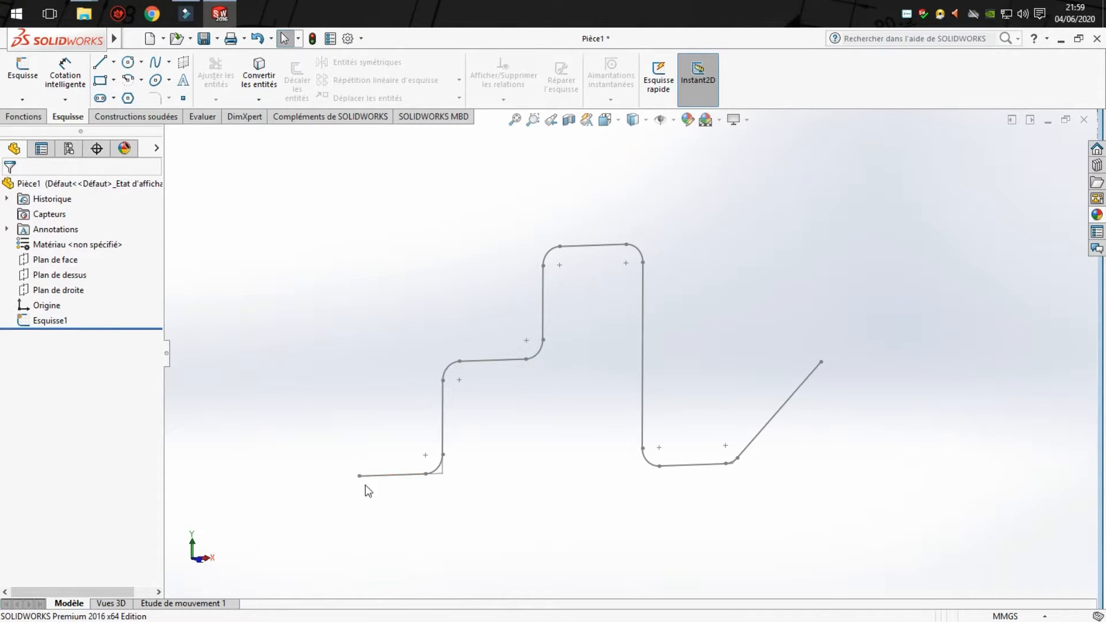
- Define a reference plane perpendicular to the first horizontal line and coincident with its free endpoint at the origin
key(z)
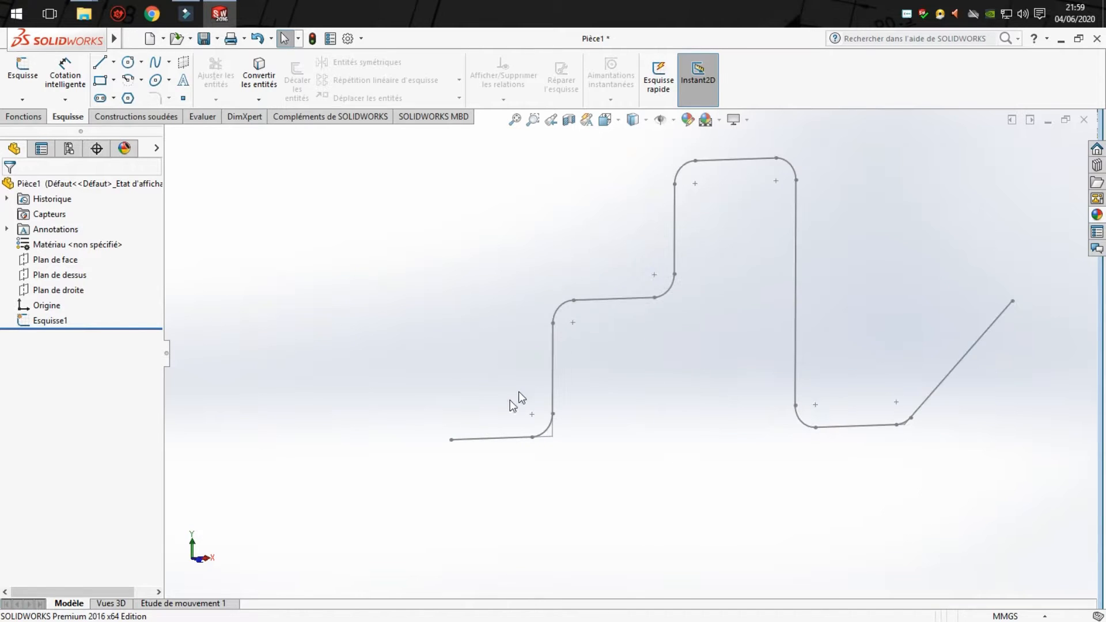
scroll(455, 423, down, 5)
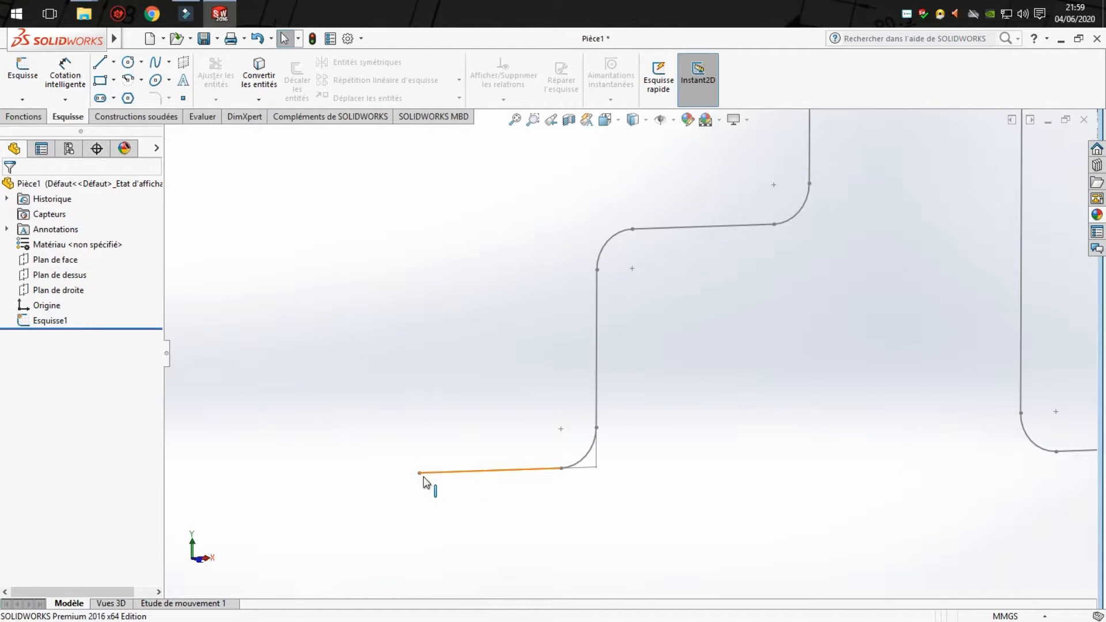
click(20, 118)
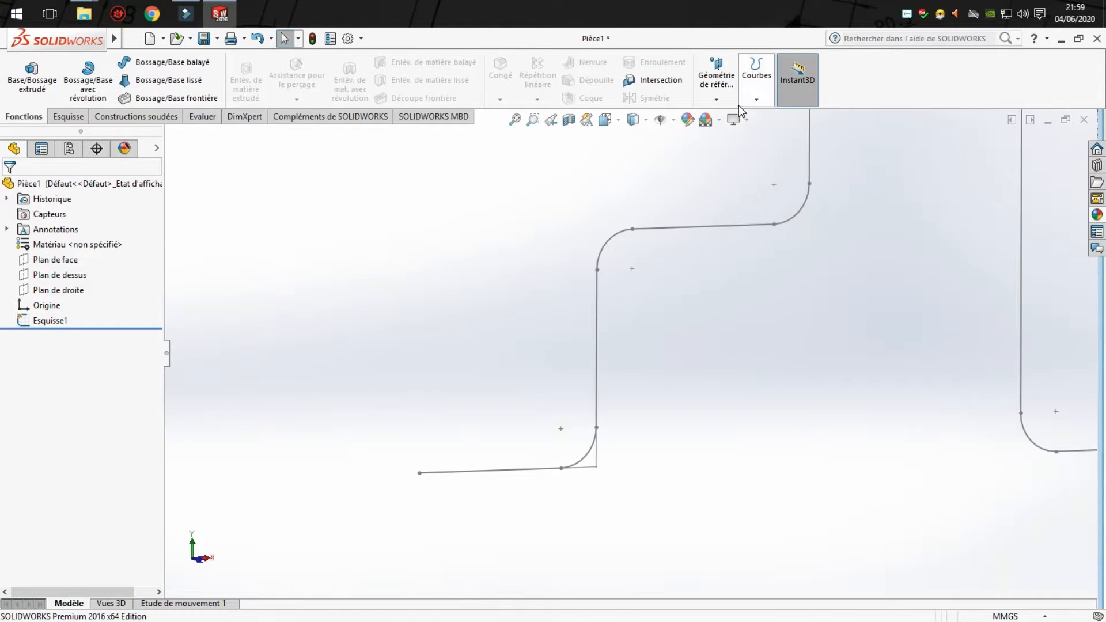
click(719, 87)
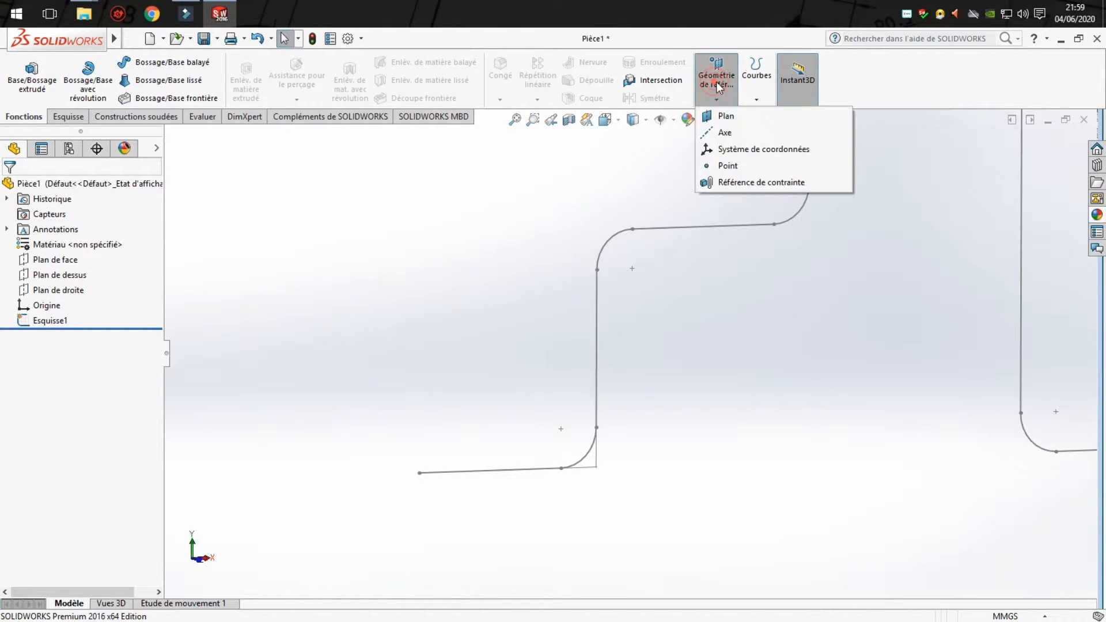
click(727, 117)
click(51, 275)
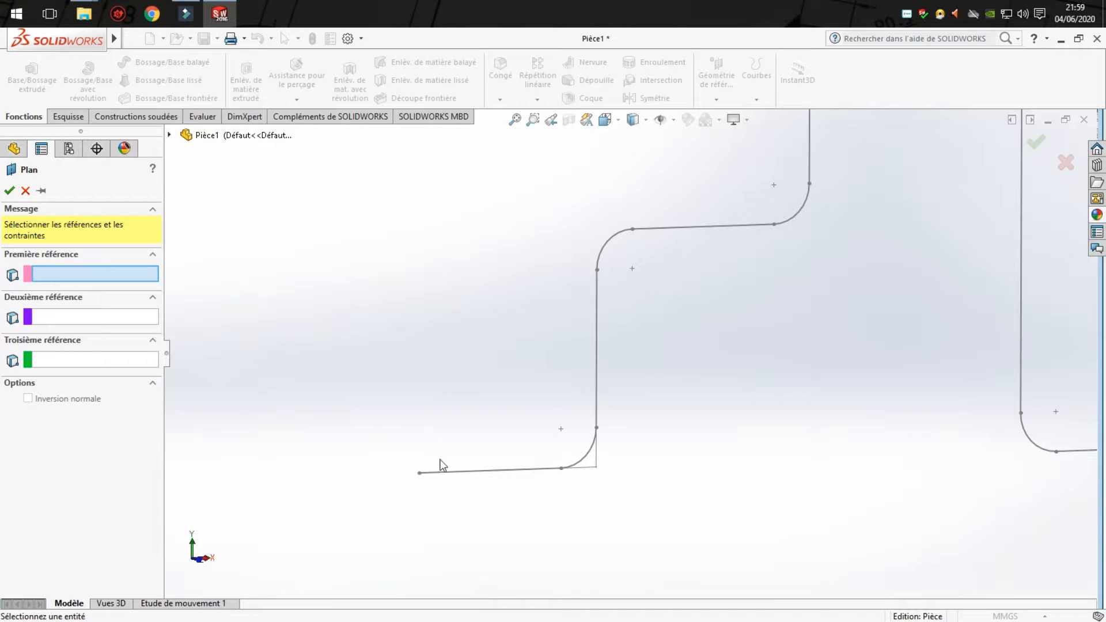
click(454, 472)
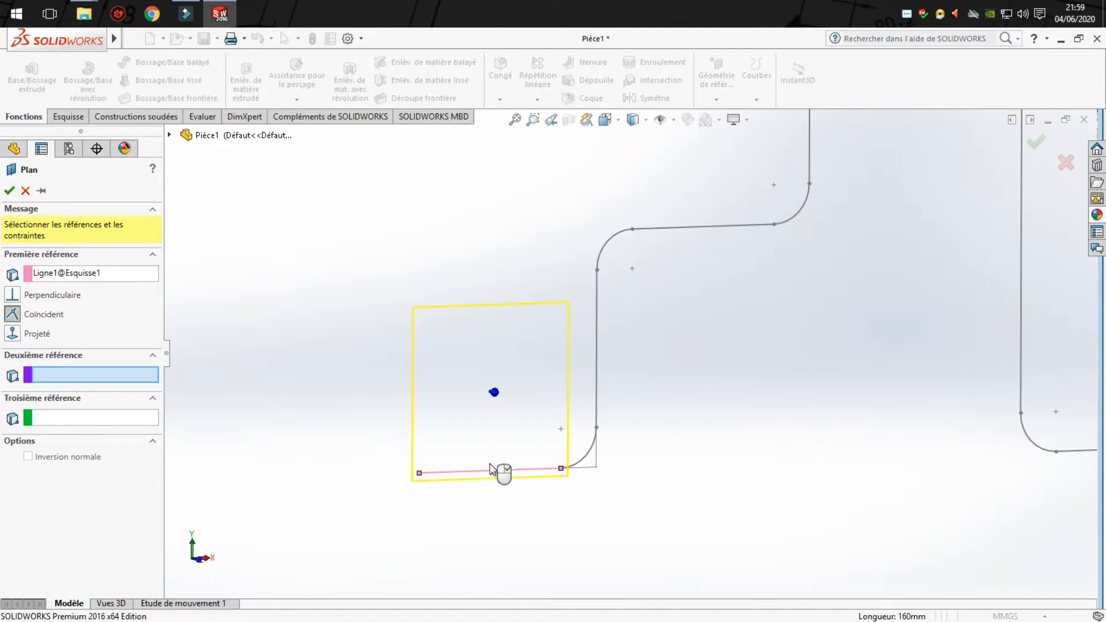
middle_drag(491, 468, 647, 521)
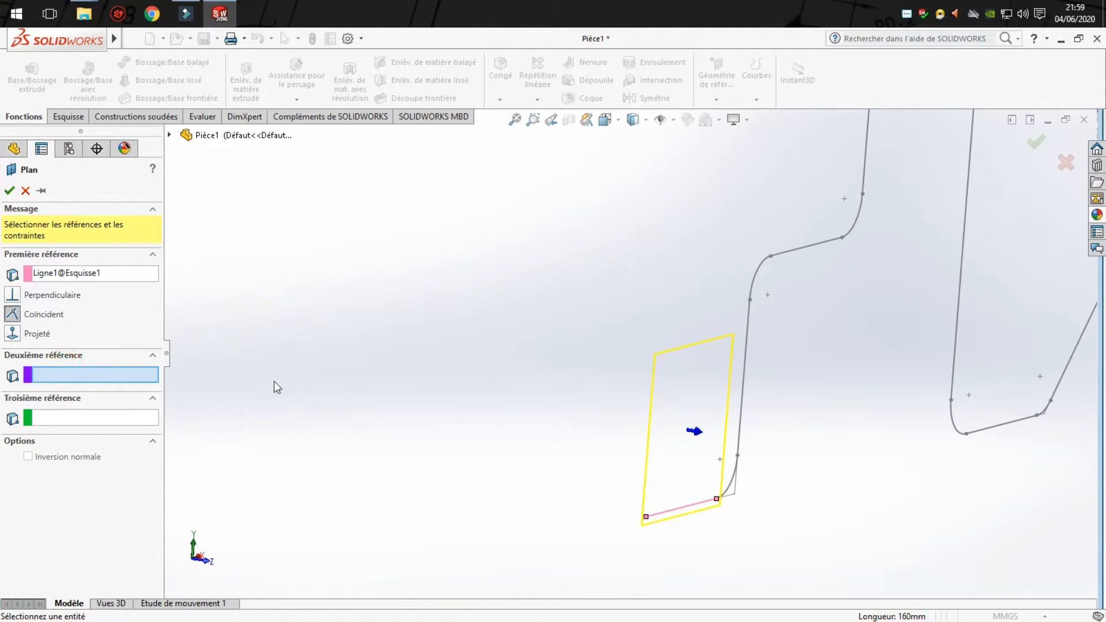
click(647, 518)
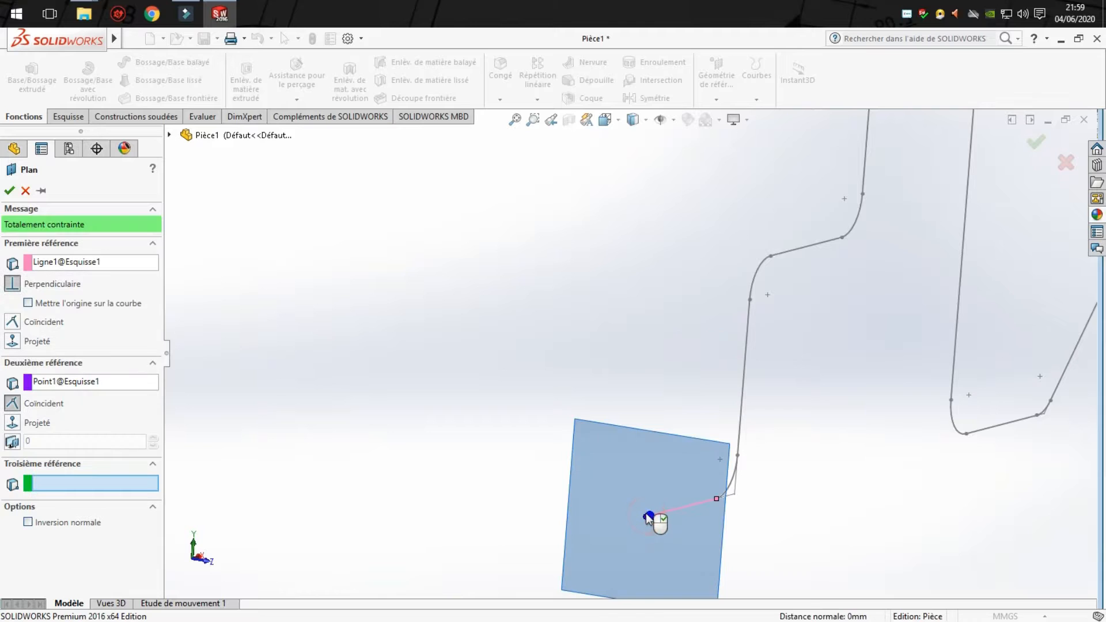
- Set the plane's origin on the curve and create the plane
mouse_move(655, 518)
middle_down()
mouse_move(634, 494)
mouse_move(546, 499)
mouse_move(561, 502)
mouse_move(585, 477)
mouse_move(597, 509)
mouse_move(584, 500)
middle_up()
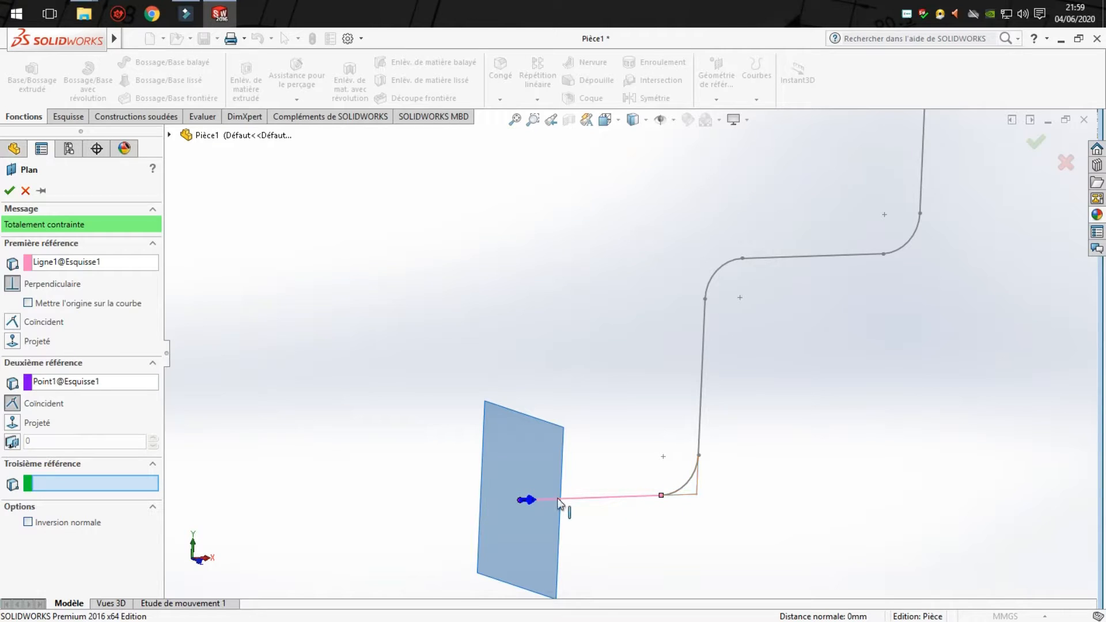
mouse_move(534, 430)
middle_down()
mouse_move(496, 445)
mouse_move(485, 506)
mouse_move(519, 513)
mouse_move(502, 495)
middle_up()
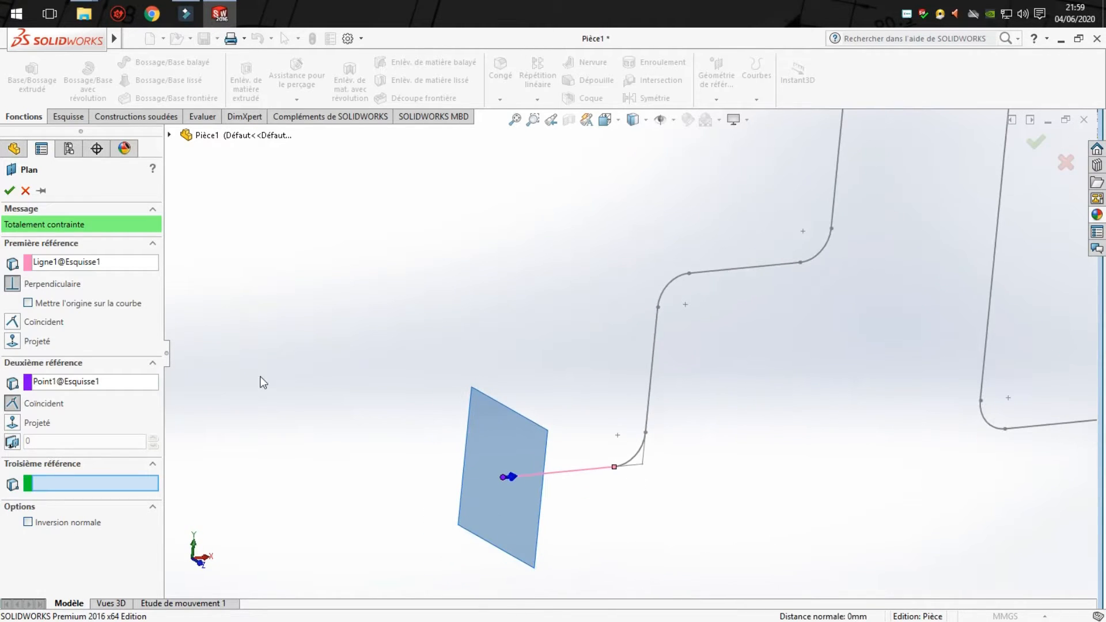
click(27, 304)
click(9, 190)
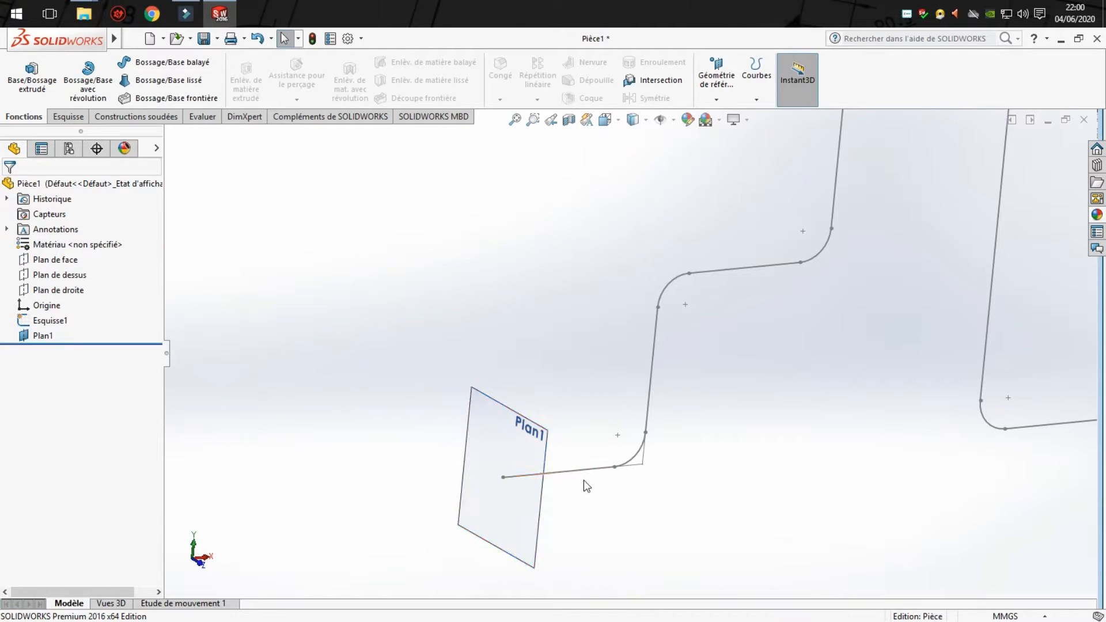
- Open a new sketch on the reference plane at the start of the profile
click(513, 480)
click(68, 116)
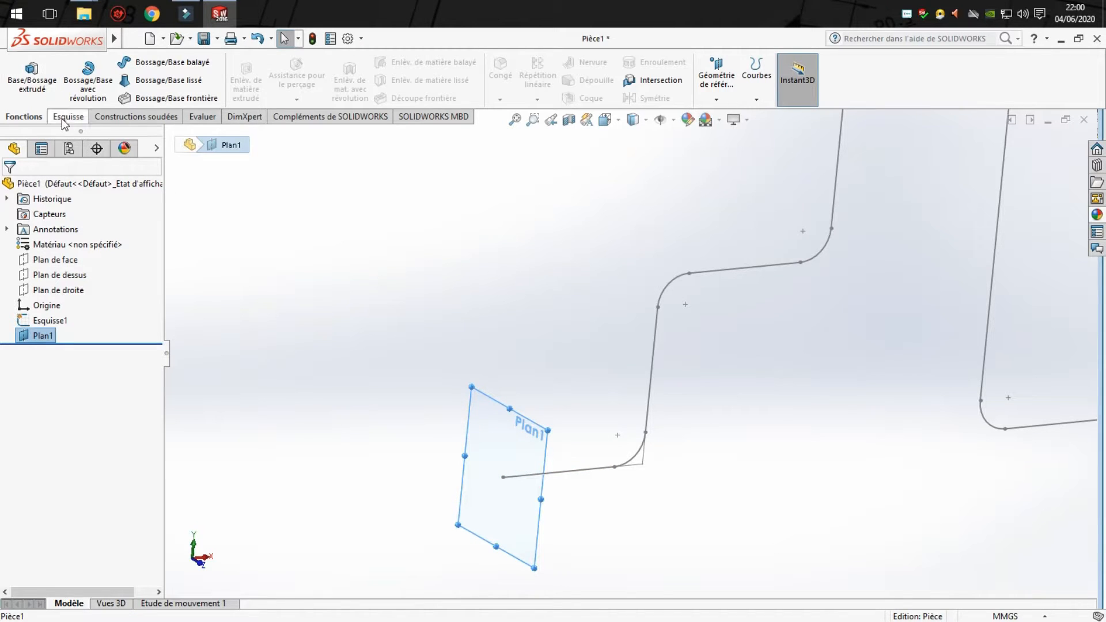
click(386, 263)
click(502, 433)
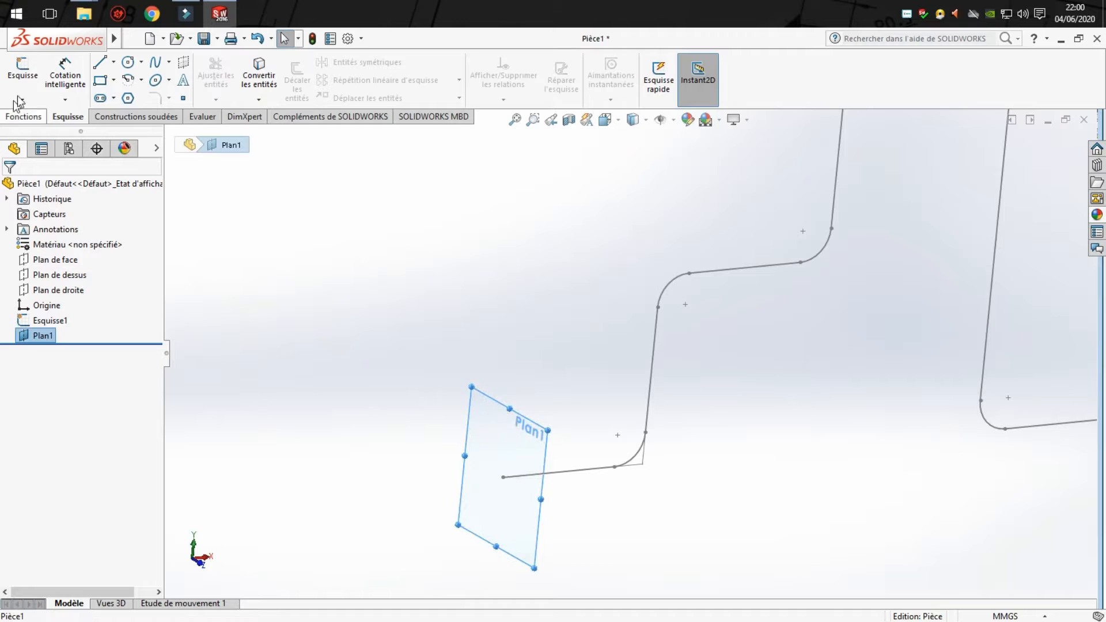
click(23, 67)
- Sketch a circle about 41 mm in diameter on the reference plane, centred on the origin at the path's free end
click(128, 61)
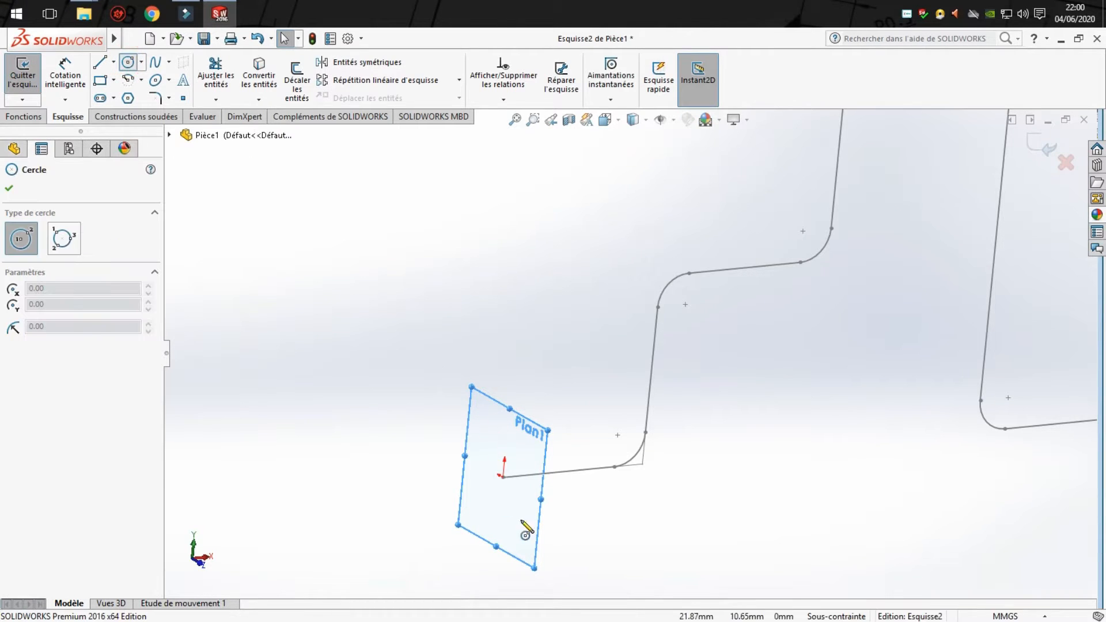
scroll(526, 530, down, 3)
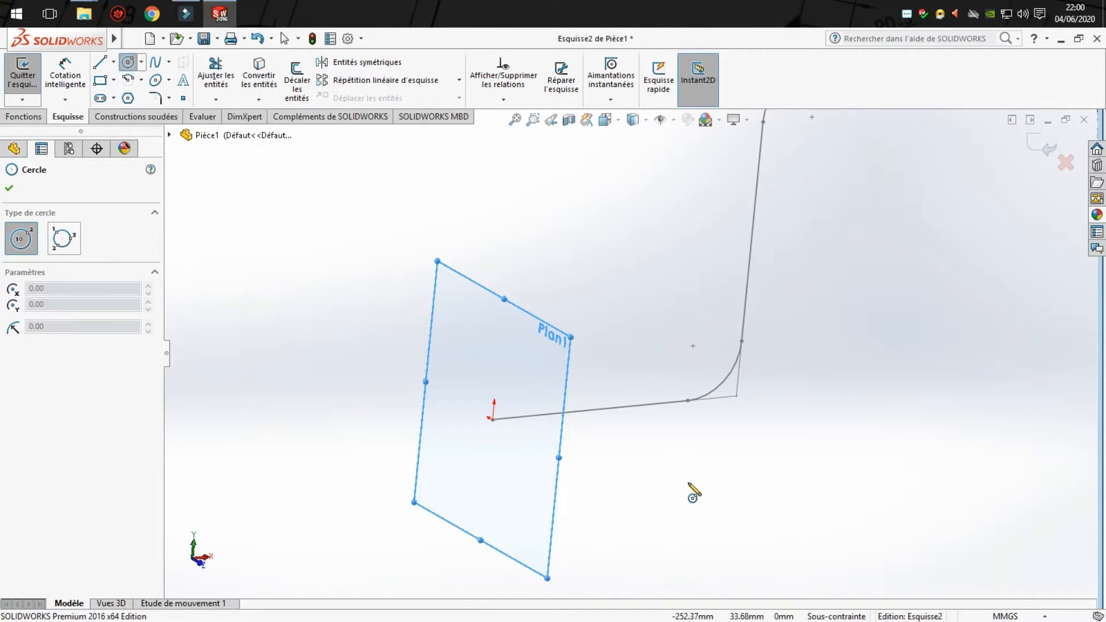
key(space)
click(749, 459)
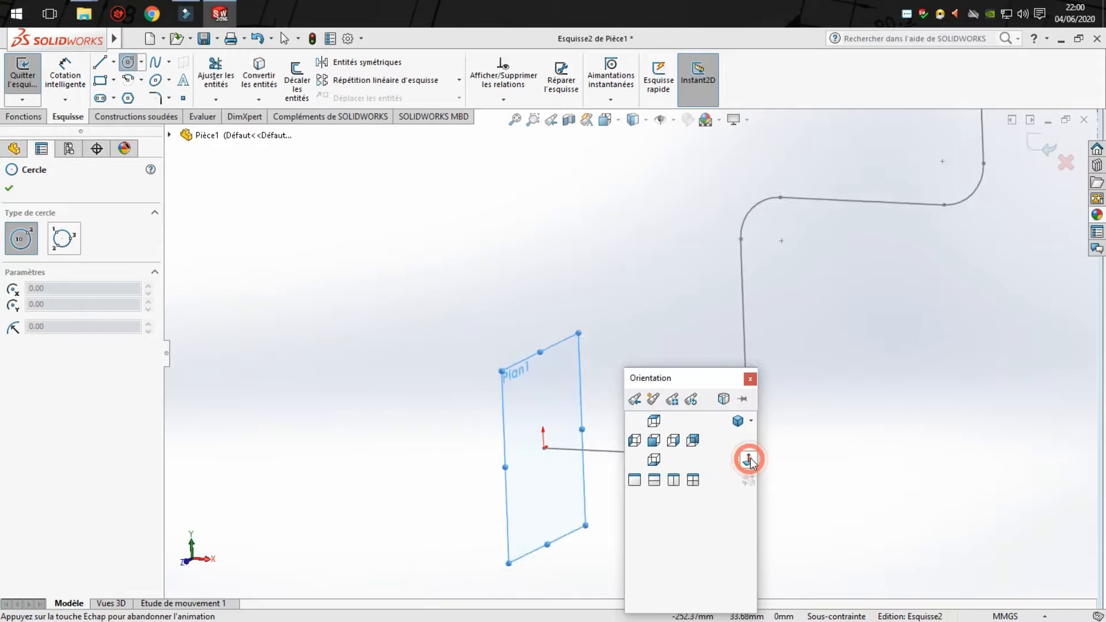
key(space)
click(775, 458)
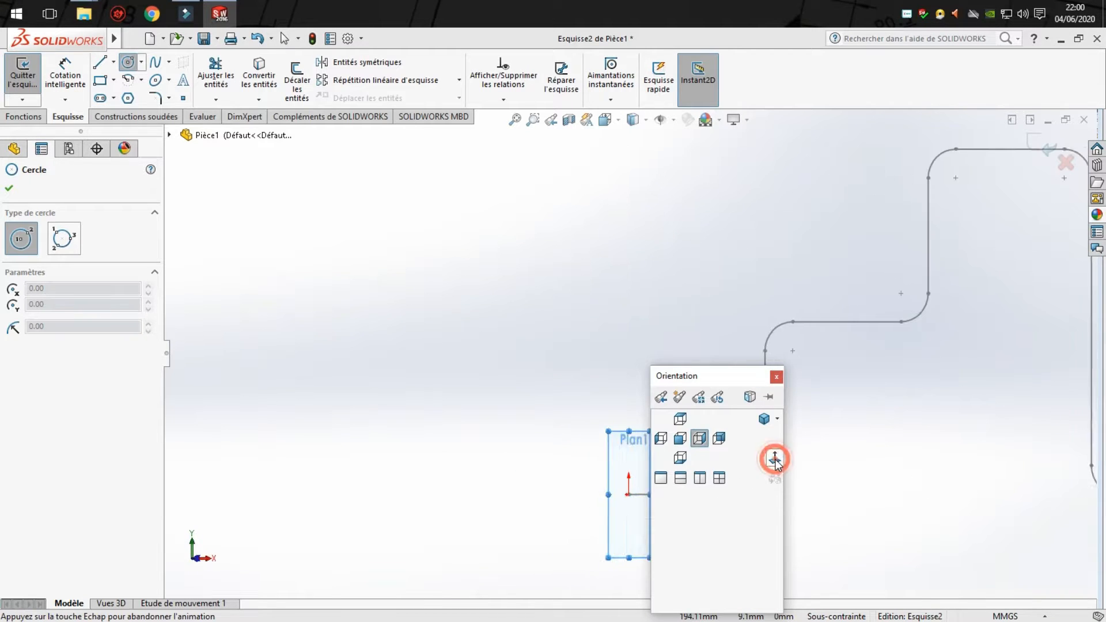
click(847, 511)
key(Escape)
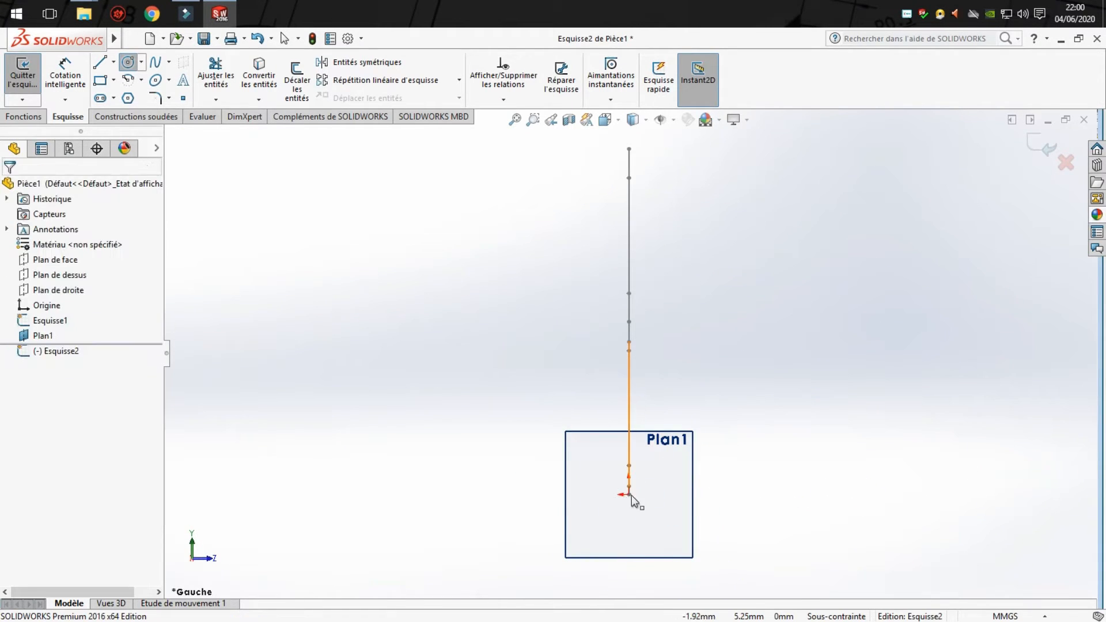
scroll(631, 496, down, 5)
click(127, 63)
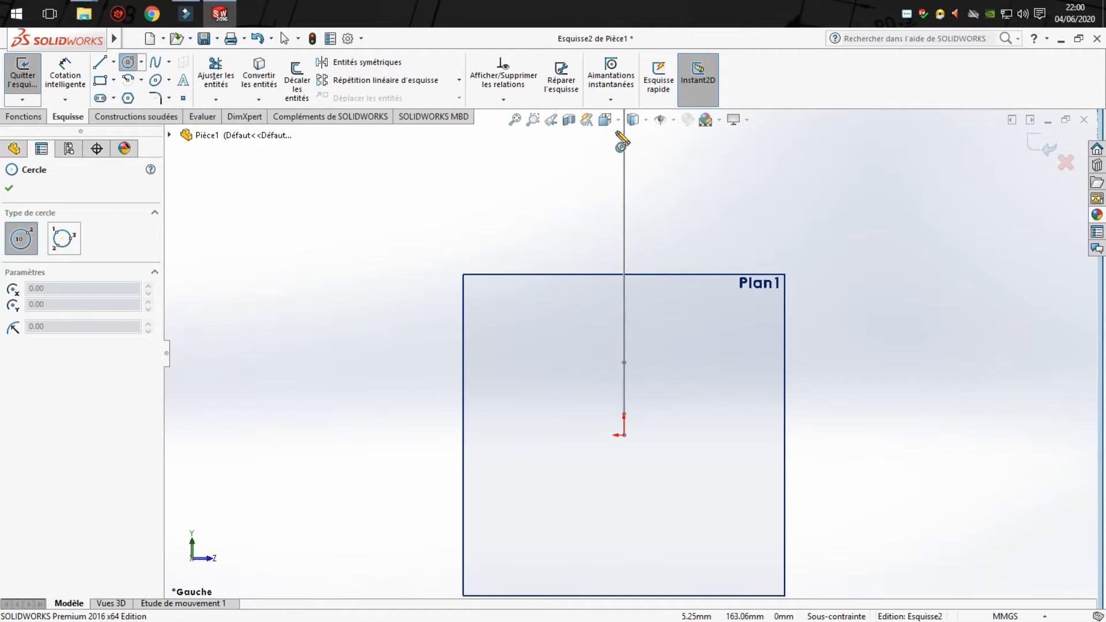
click(618, 120)
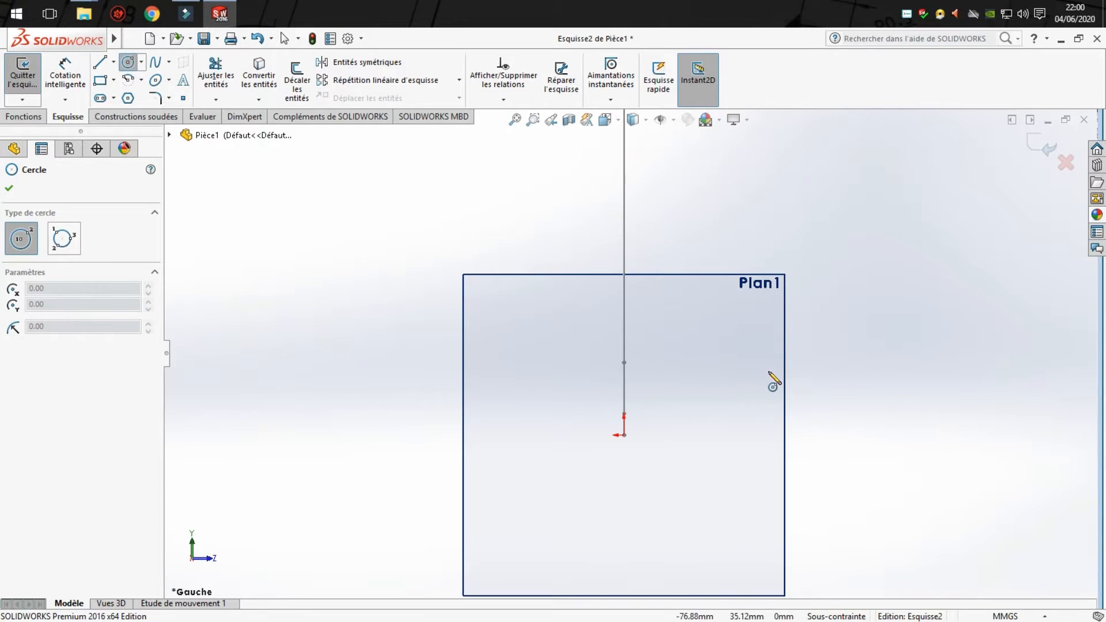
click(624, 435)
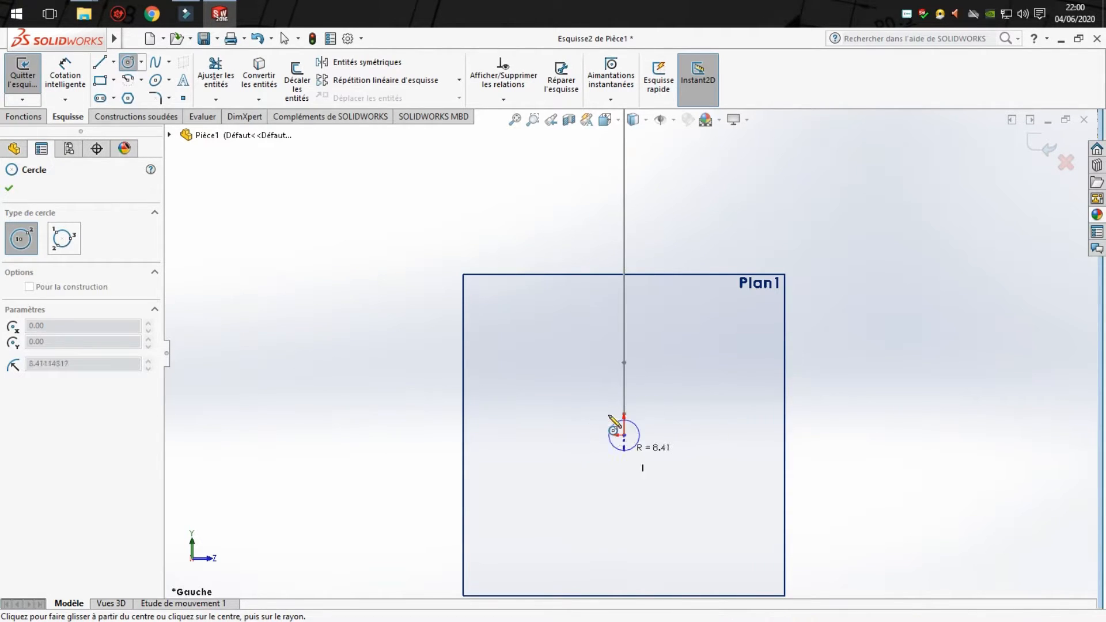
click(661, 441)
- Dimension the profile circle's diameter as 20 mm
click(66, 75)
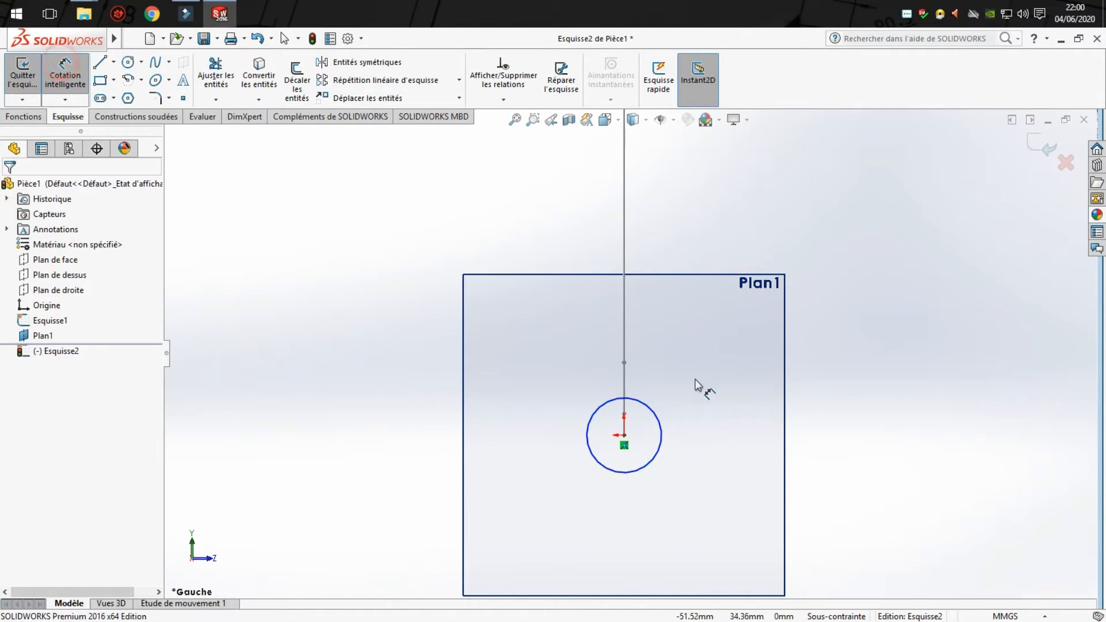
click(653, 411)
click(709, 397)
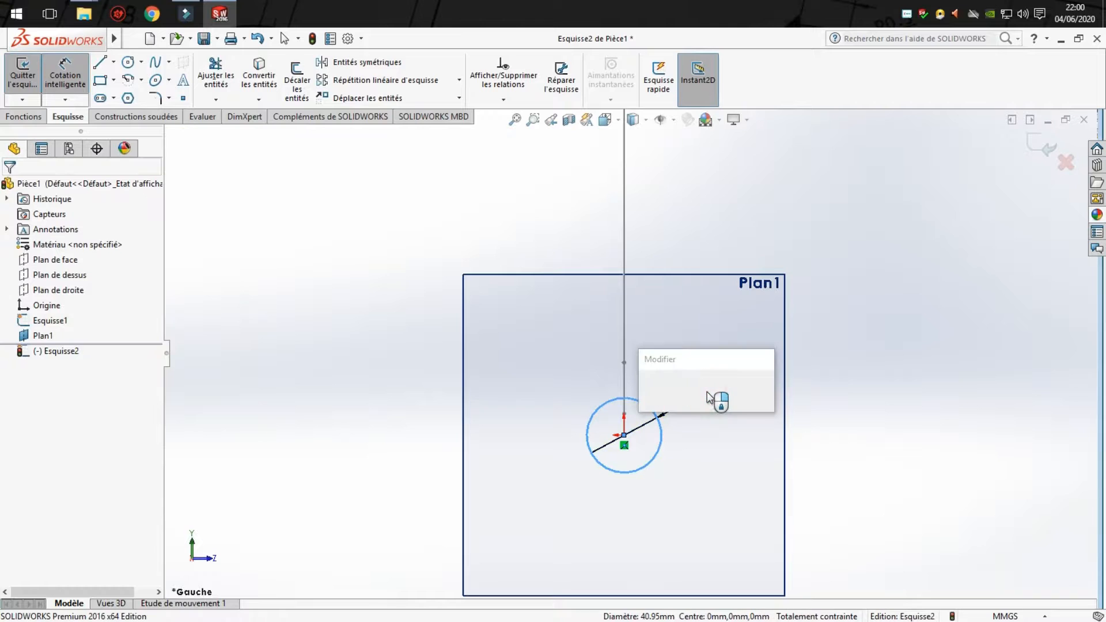
text(20)
key(Return)
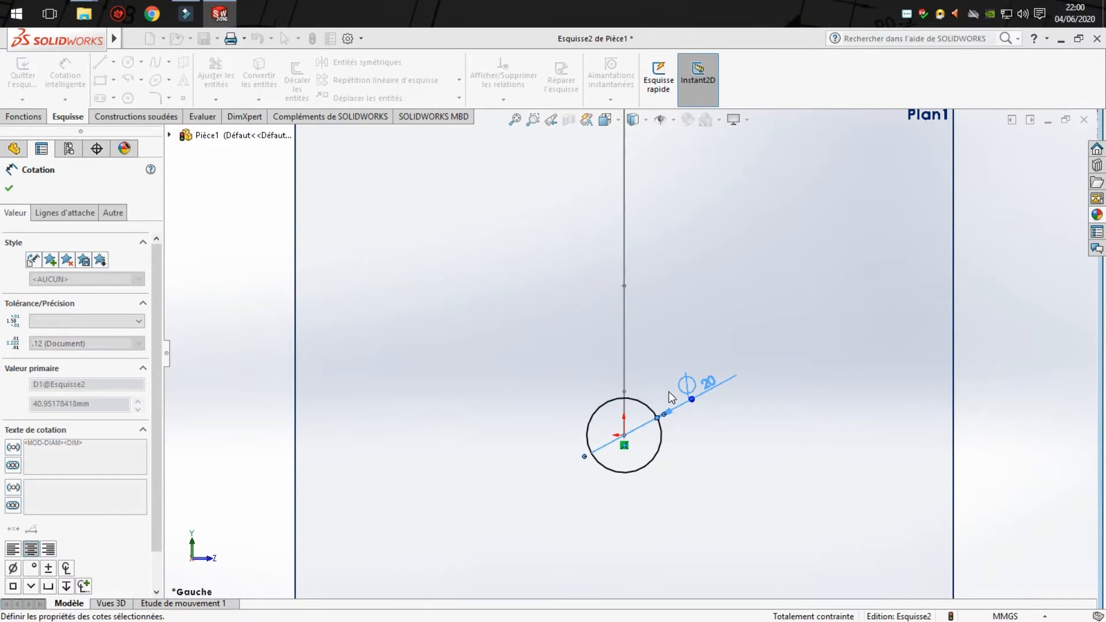
key(Escape)
- Exit the circle sketch and hide the reference plane at the start of the path
scroll(725, 367, up, 2)
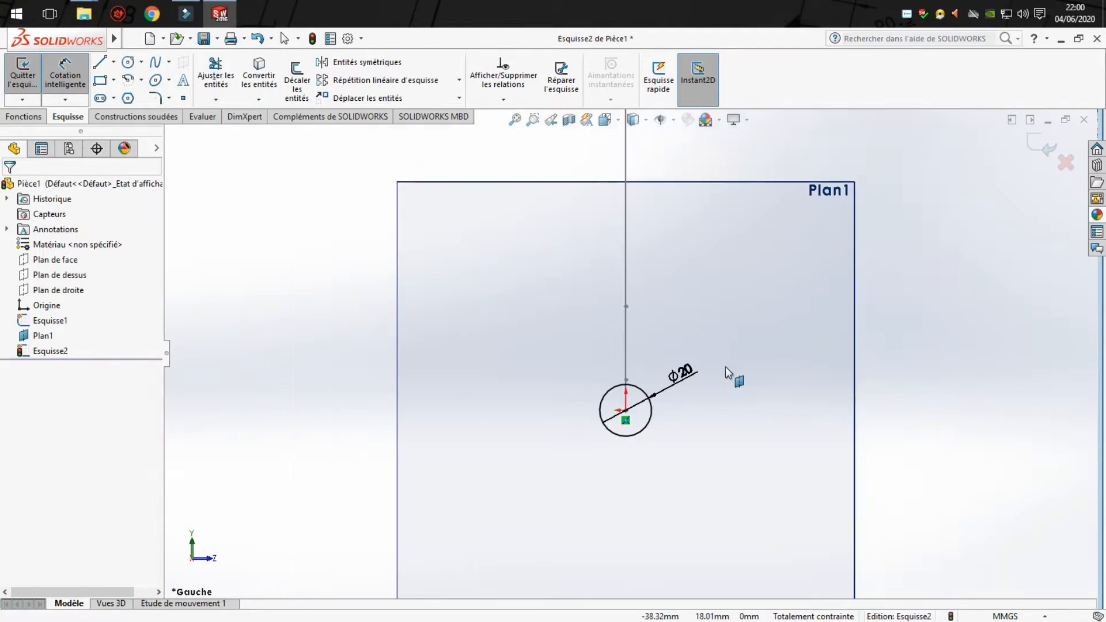
scroll(725, 366, up, 6)
scroll(640, 252, down, 3)
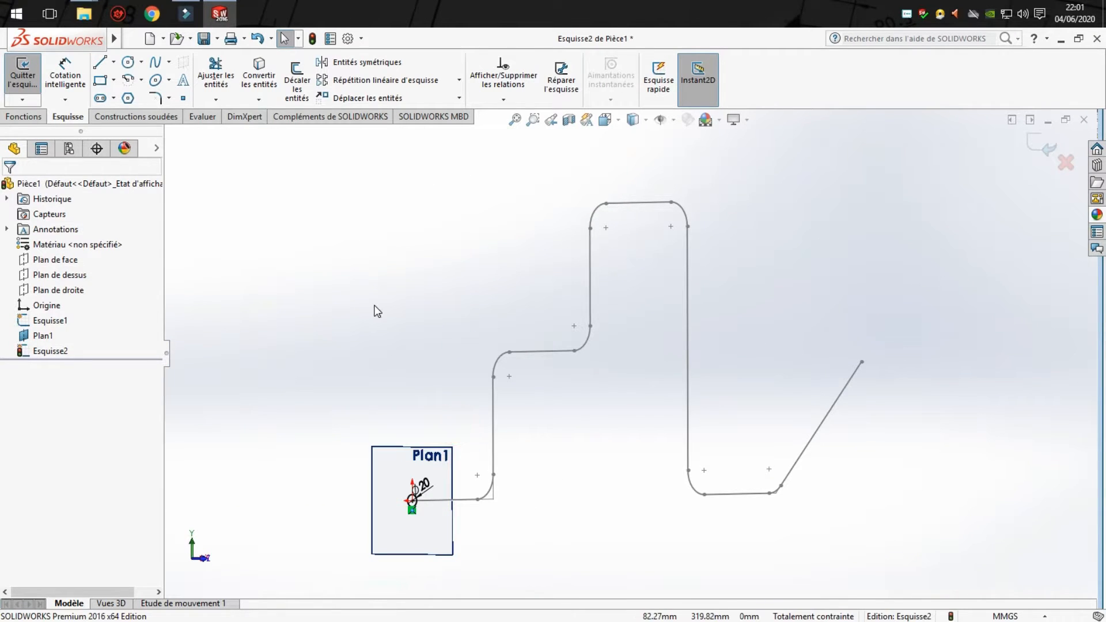
click(453, 468)
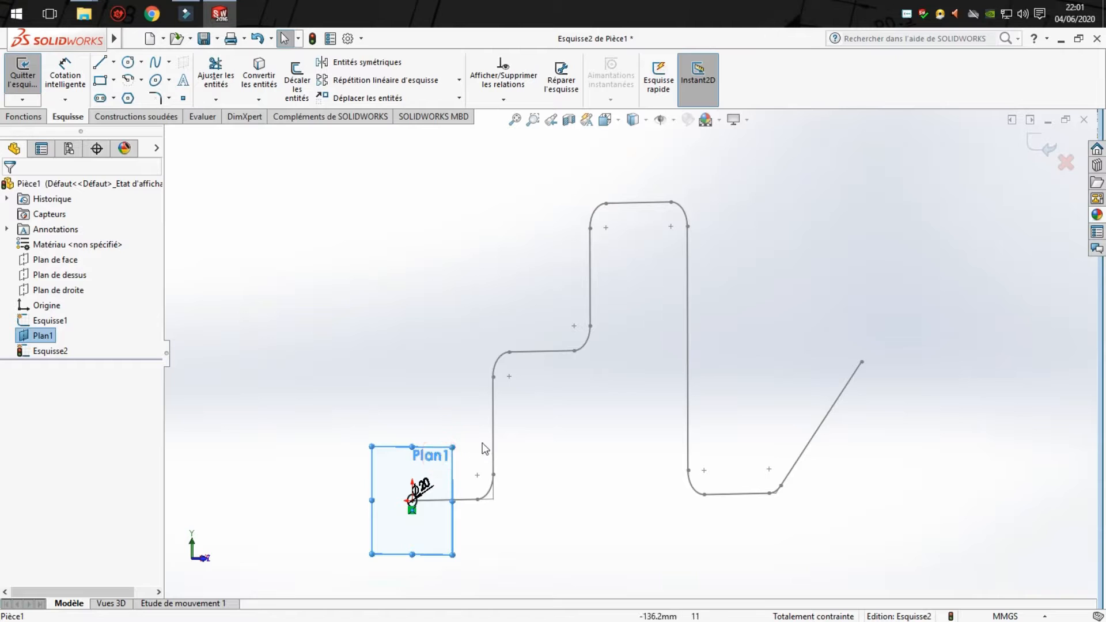
click(1046, 149)
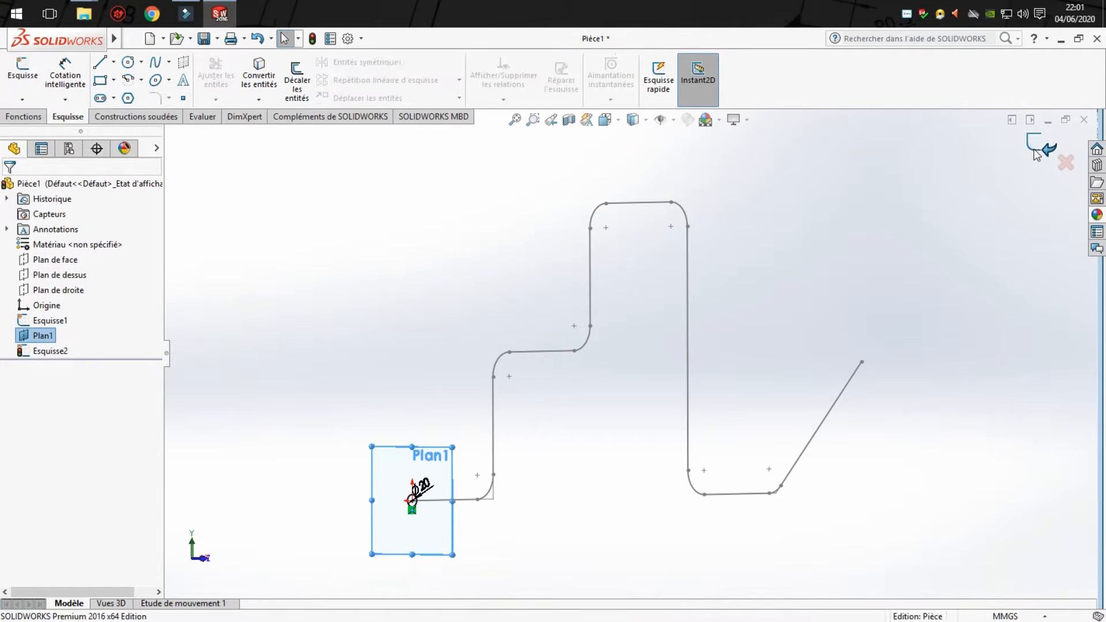
click(397, 465)
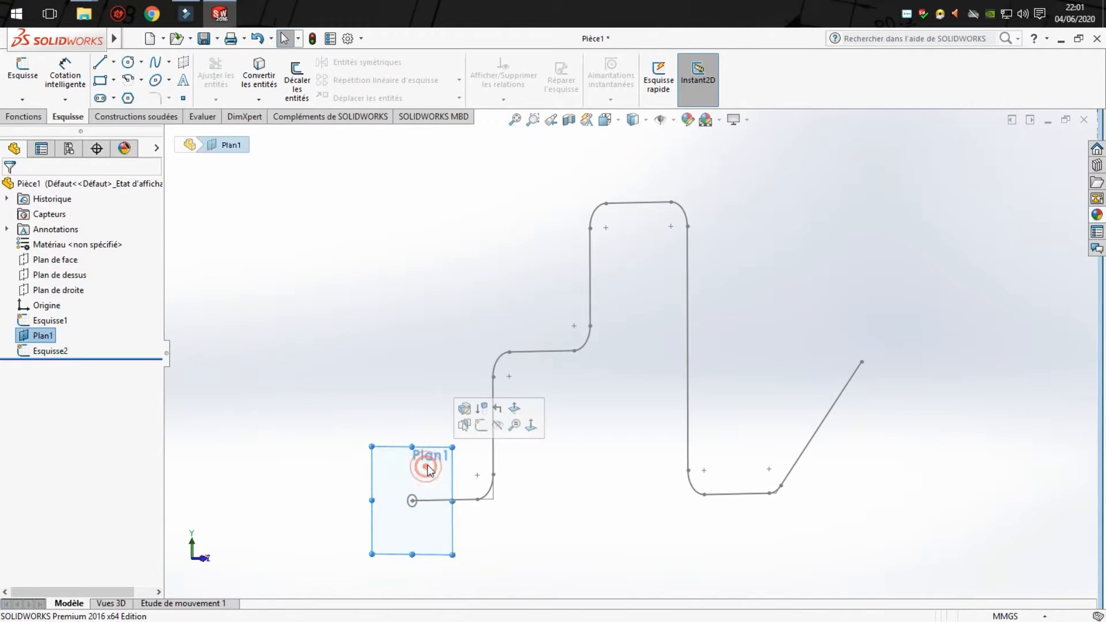
click(499, 427)
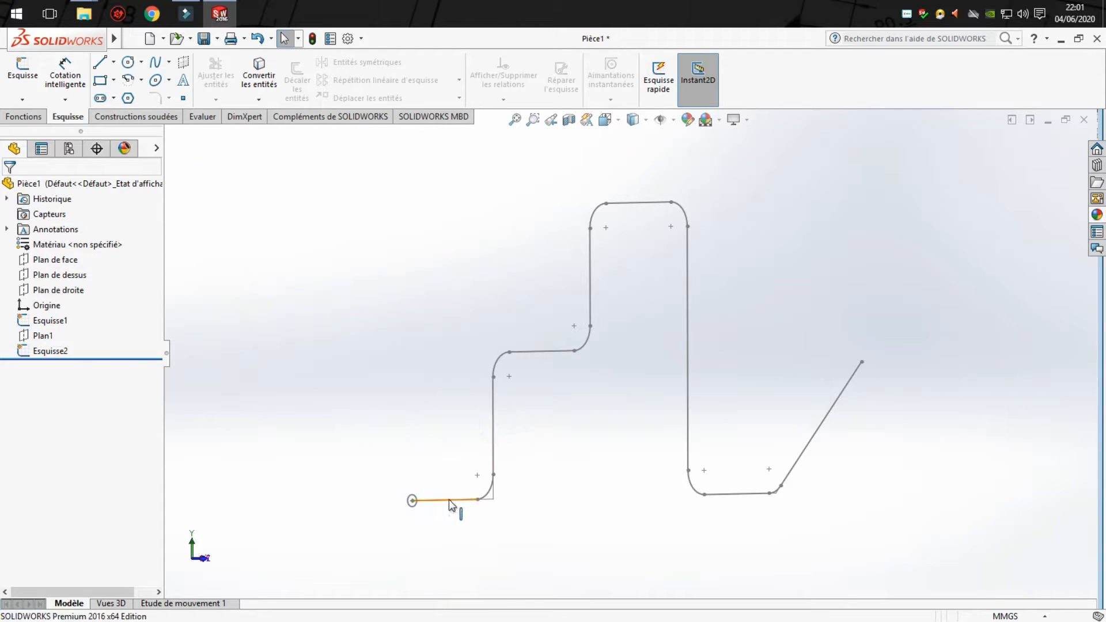
key(f)
scroll(447, 487, down, 3)
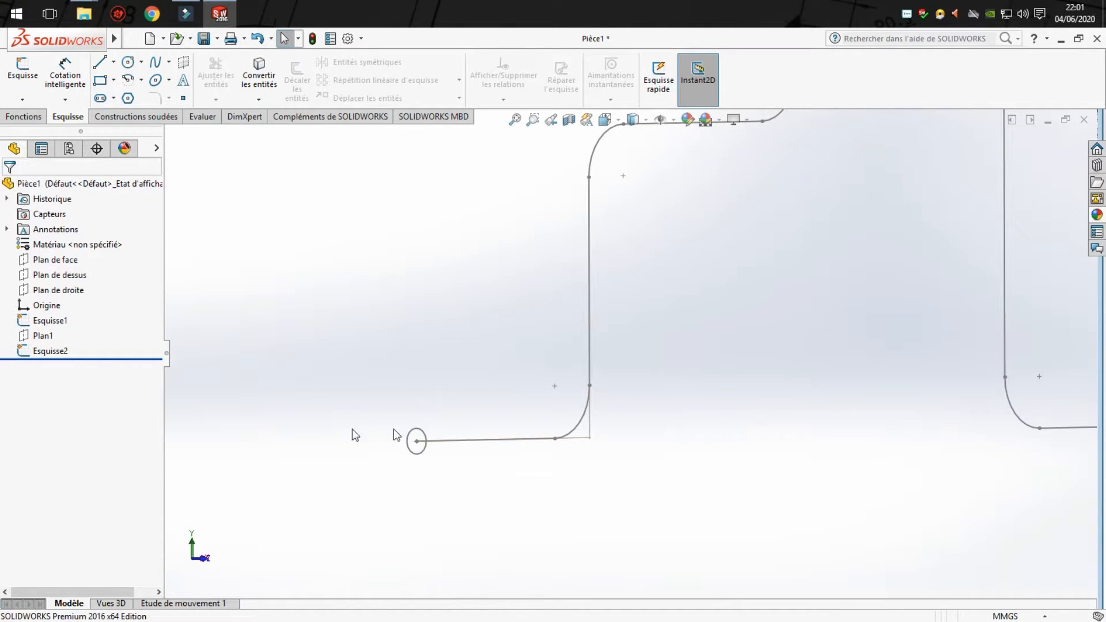
click(31, 335)
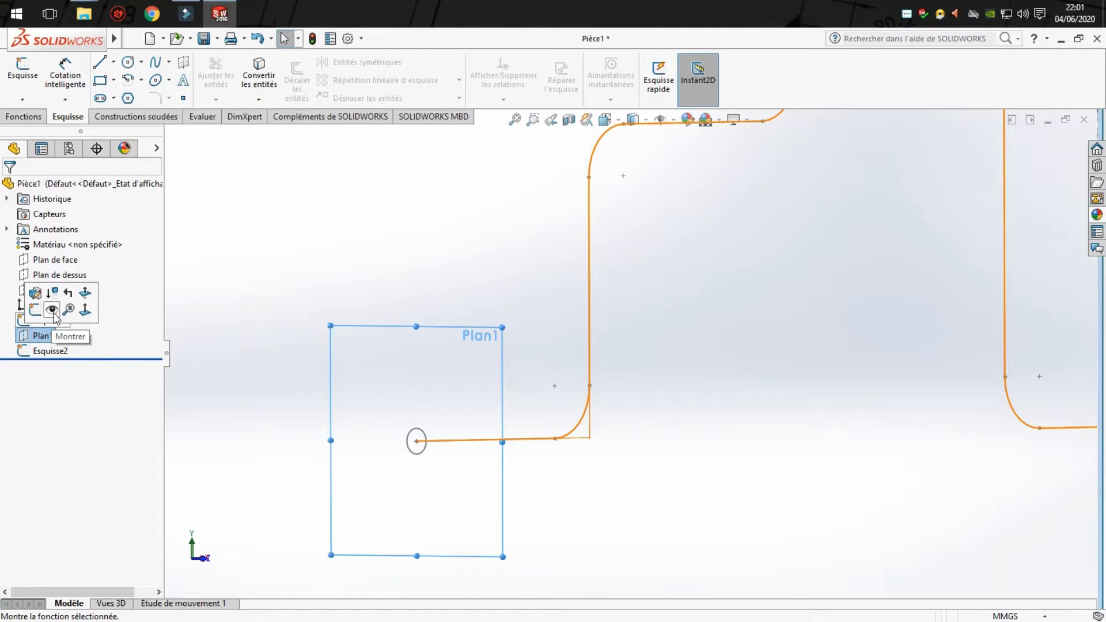
click(317, 314)
- Create a swept boss using the 20 mm circle sketch as the profile and the filleted stepped sketch as the path
click(39, 118)
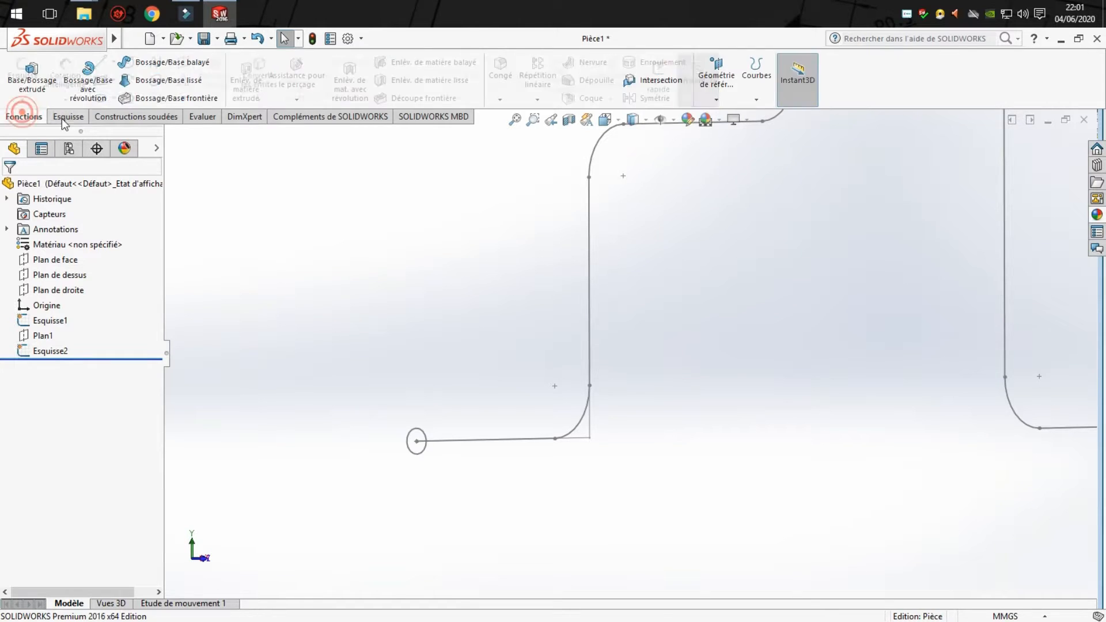
click(167, 64)
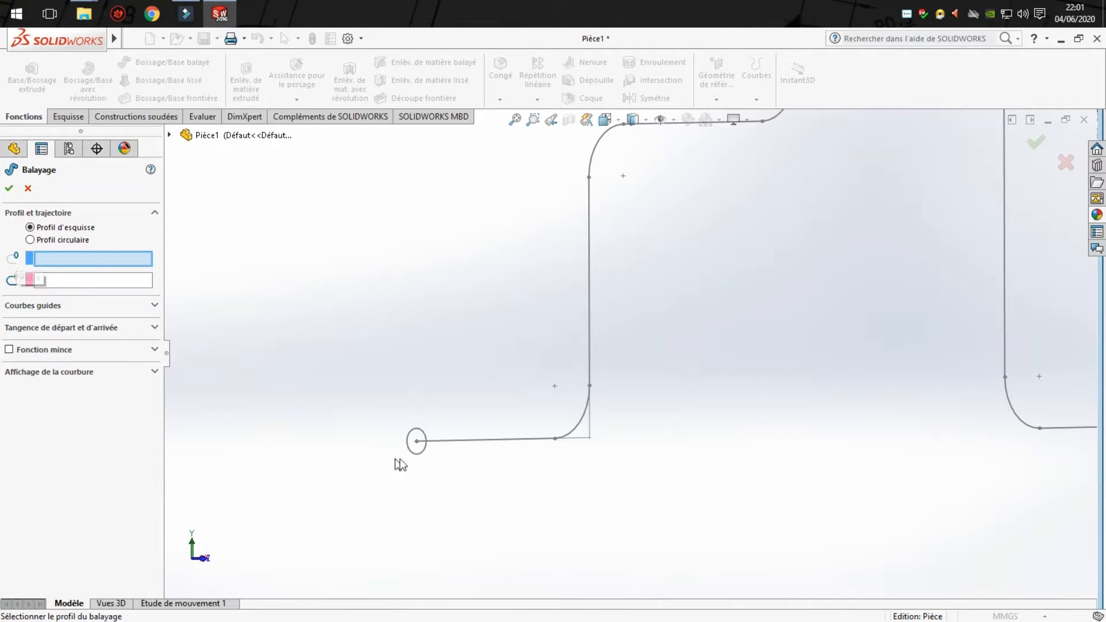
click(423, 452)
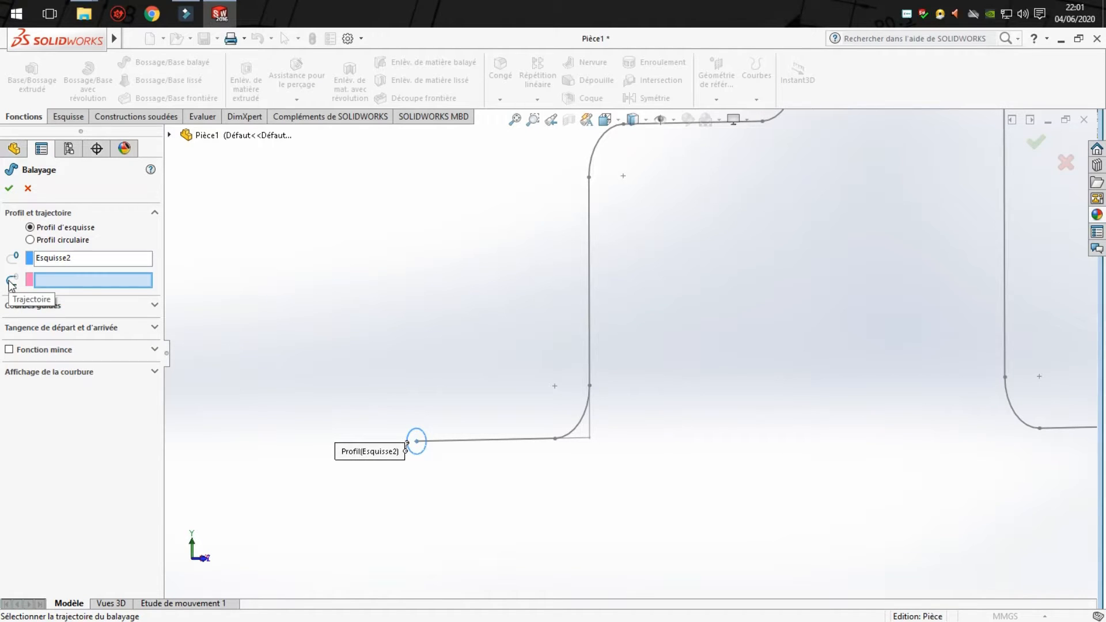
click(486, 442)
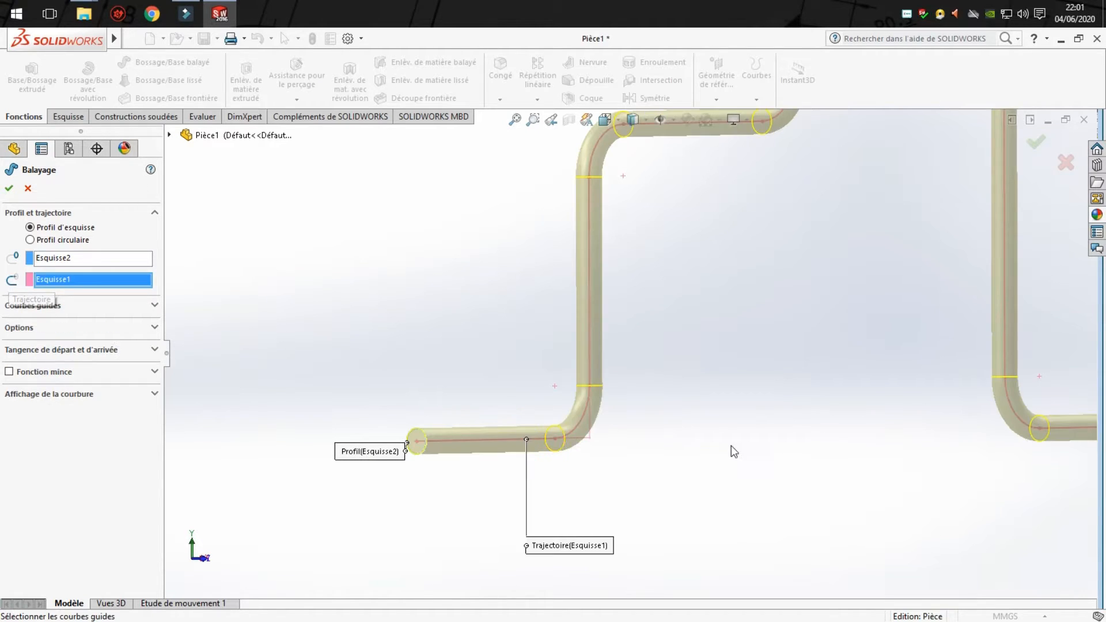
scroll(731, 445, up, 6)
scroll(946, 193, down, 2)
click(1036, 144)
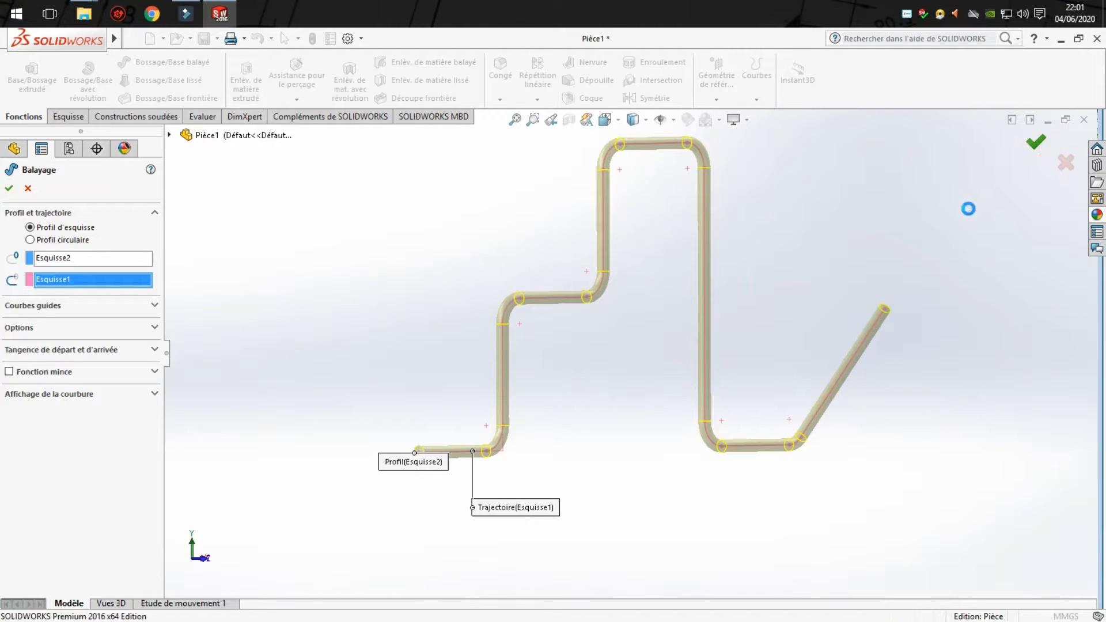
scroll(592, 297, up, 5)
click(752, 288)
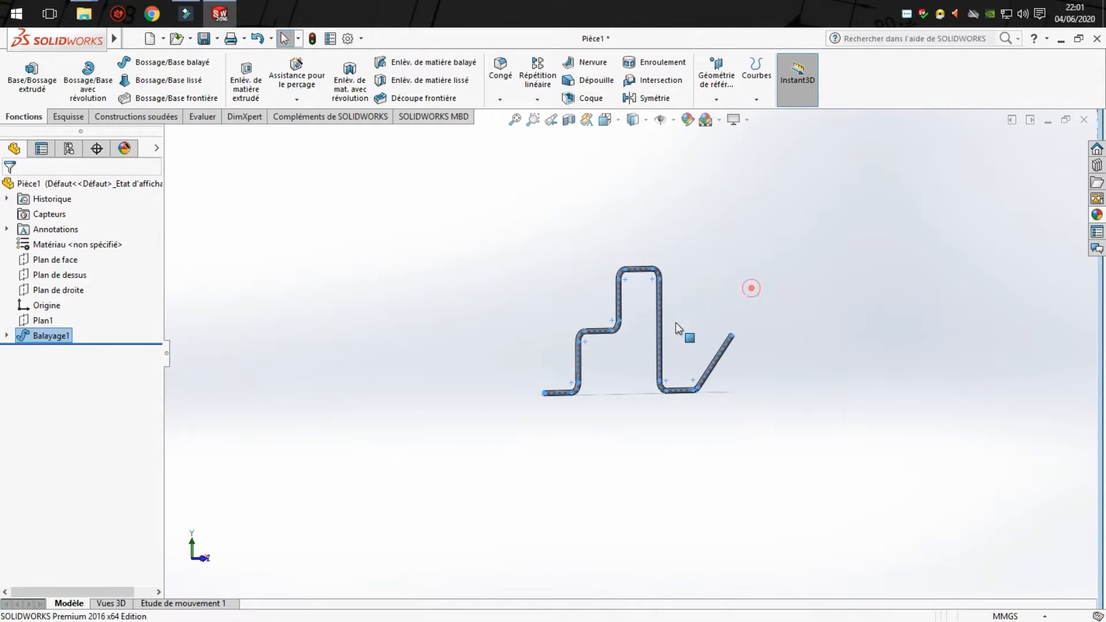
- Save the part as Pièce4 in the Documents folder
middle_drag(676, 322, 580, 375)
scroll(632, 326, down, 3)
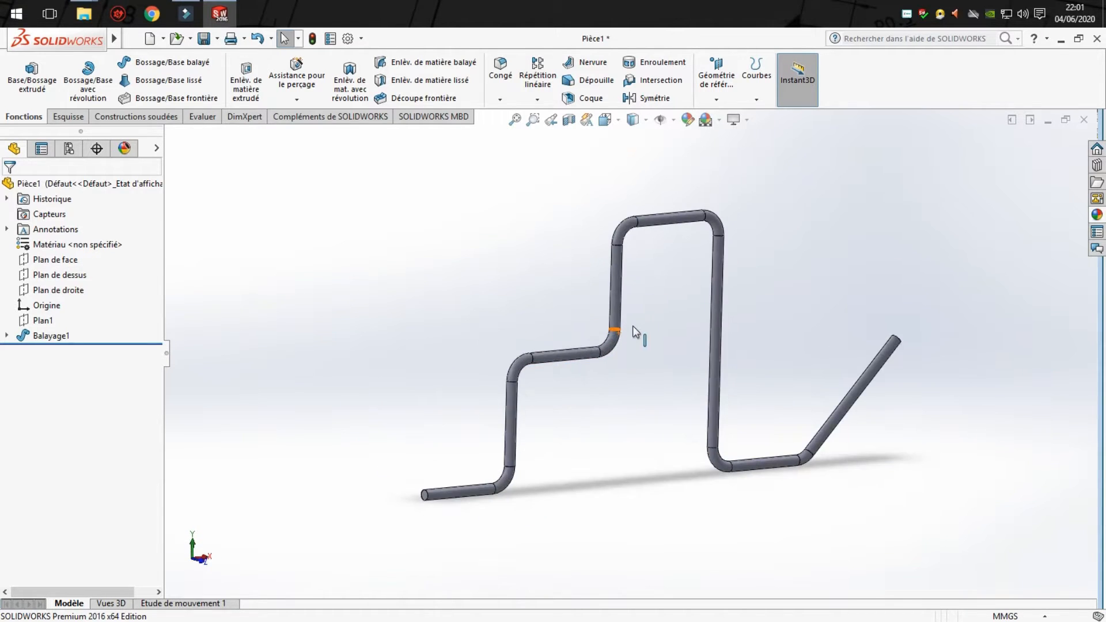
click(634, 221)
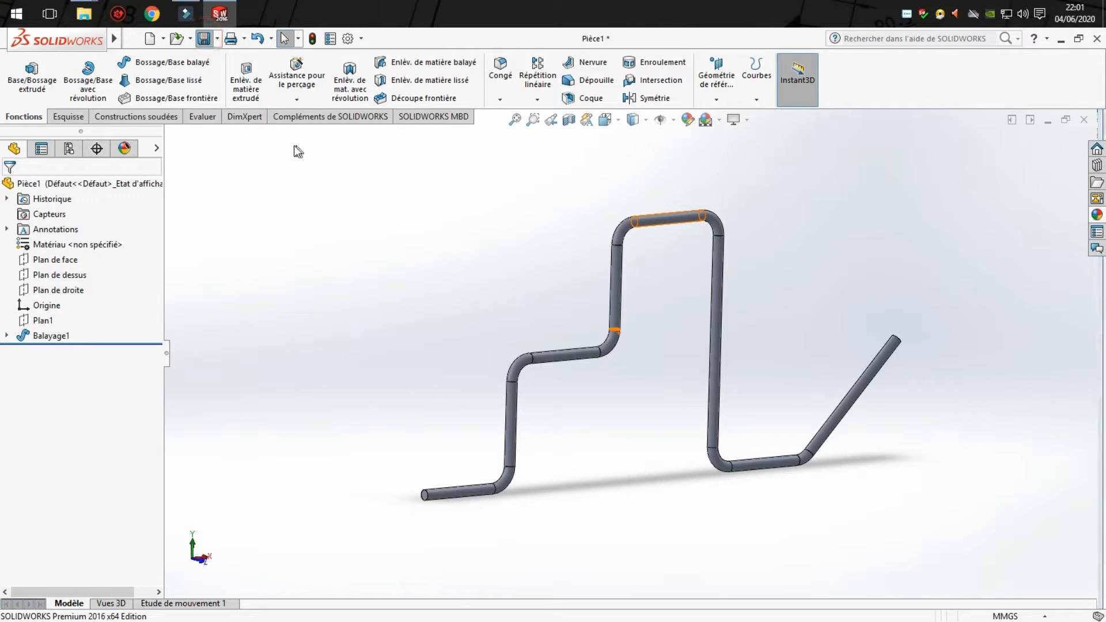
key(ctrl+s)
drag(564, 162, 433, 121)
click(371, 311)
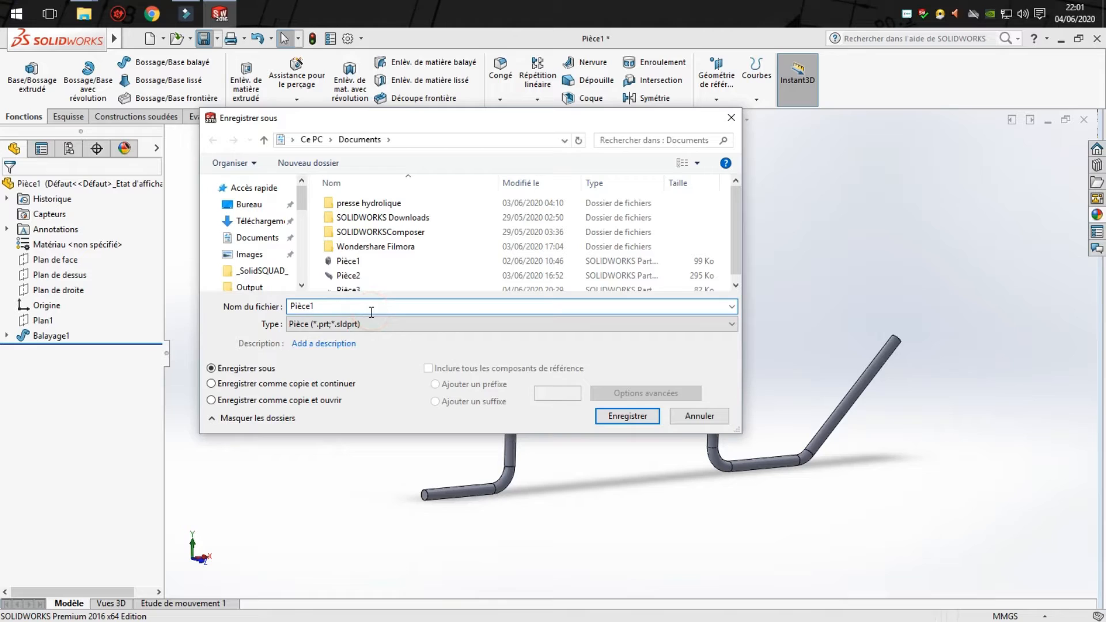
key(BackSpace)
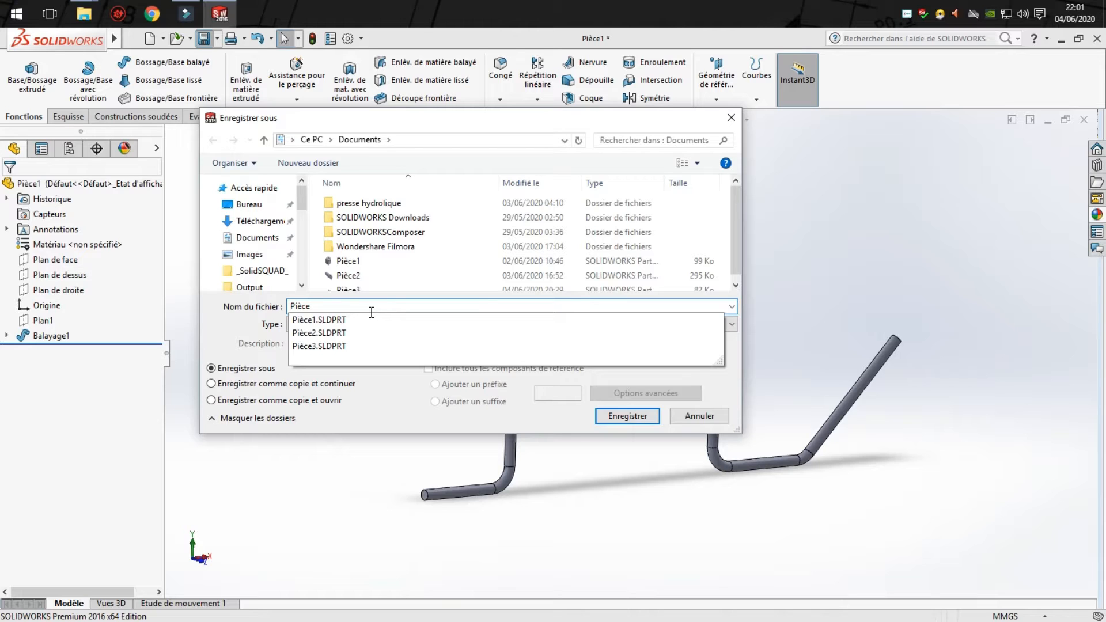
text(4)
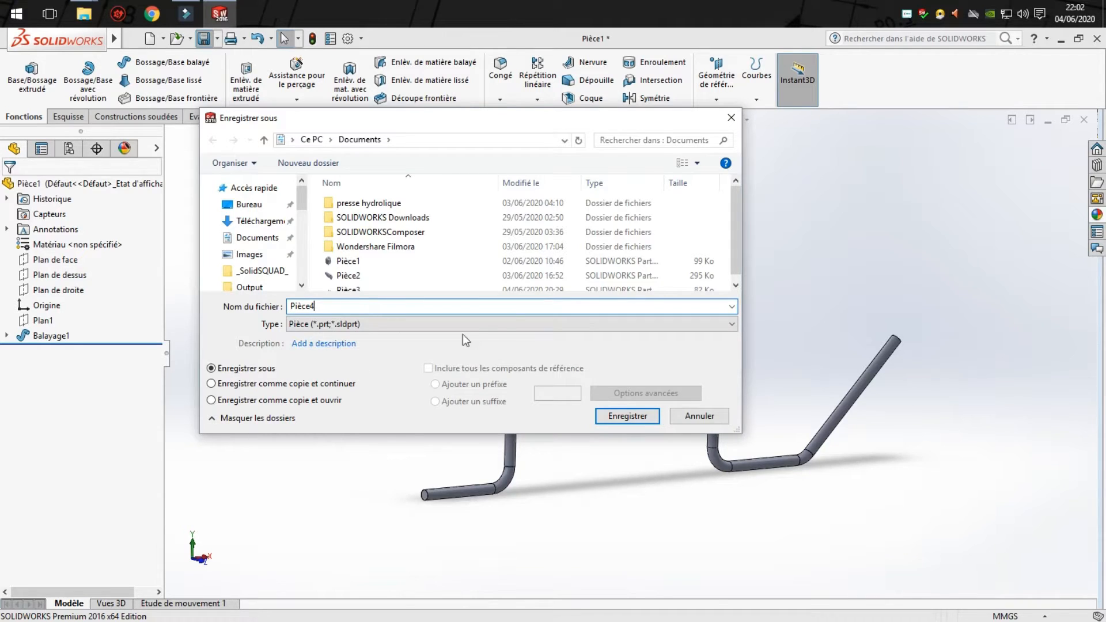
click(641, 419)
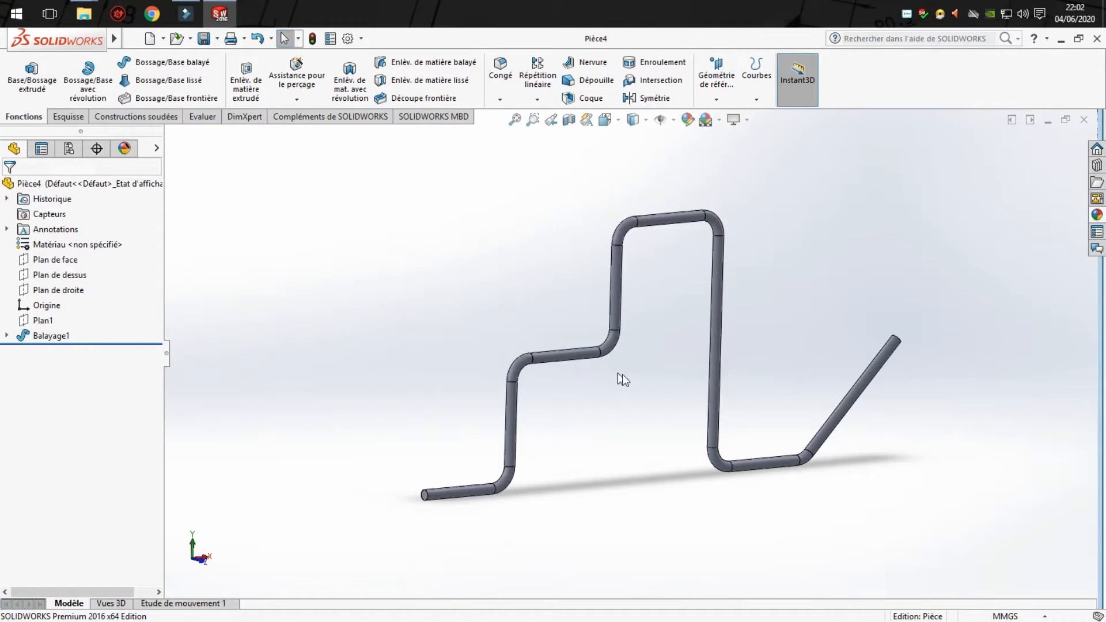
click(203, 41)
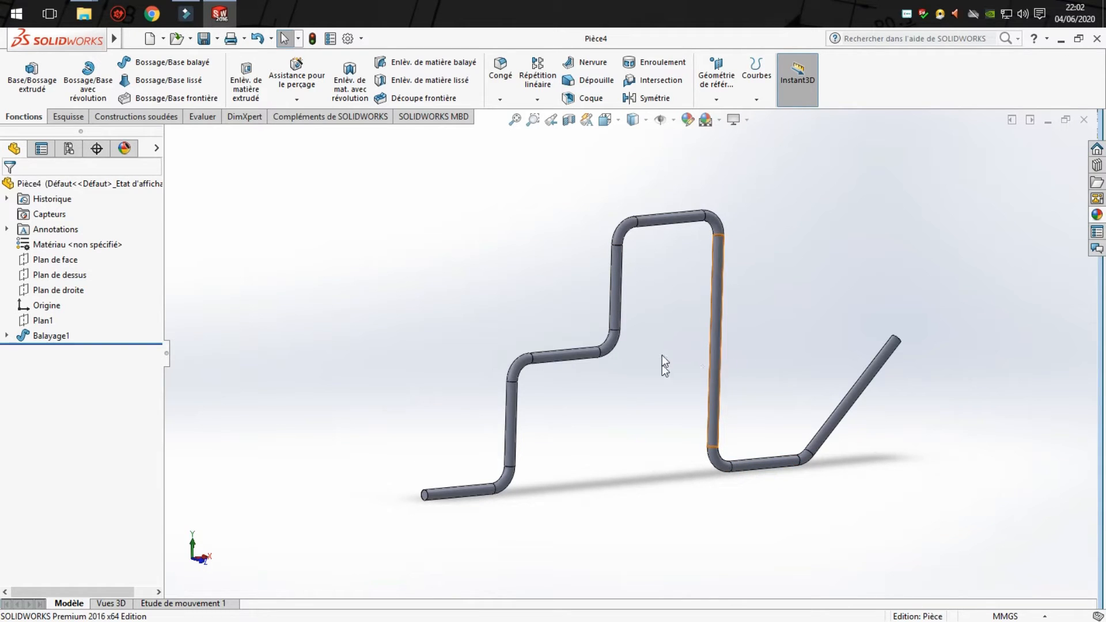
- Copy the sweep's filleted stepped path sketch and paste it into the part as a new sketch
click(7, 337)
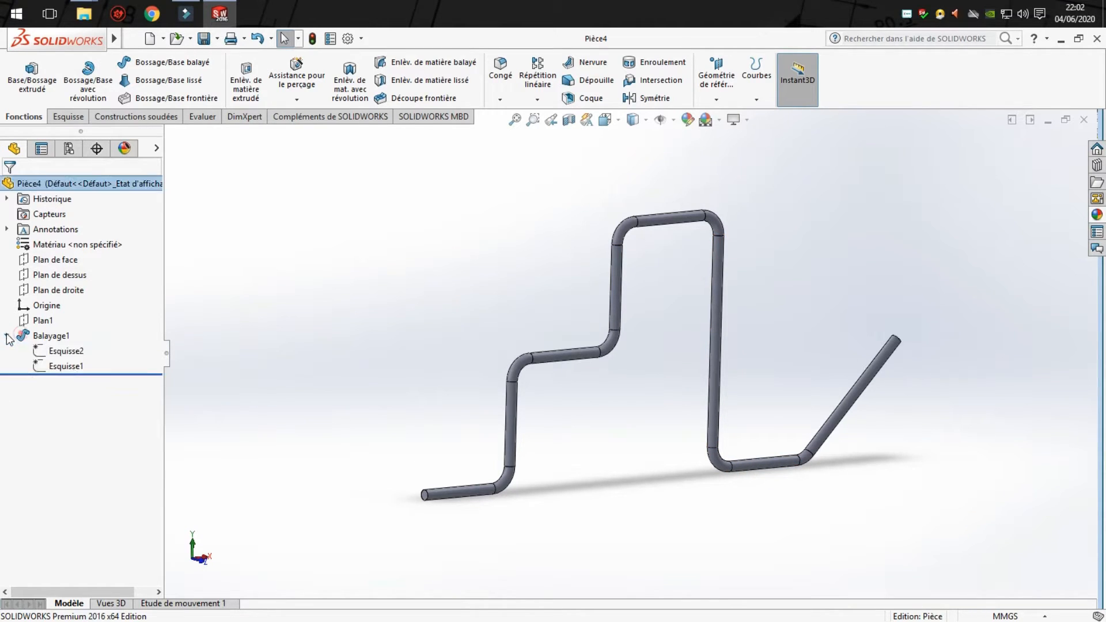
click(64, 367)
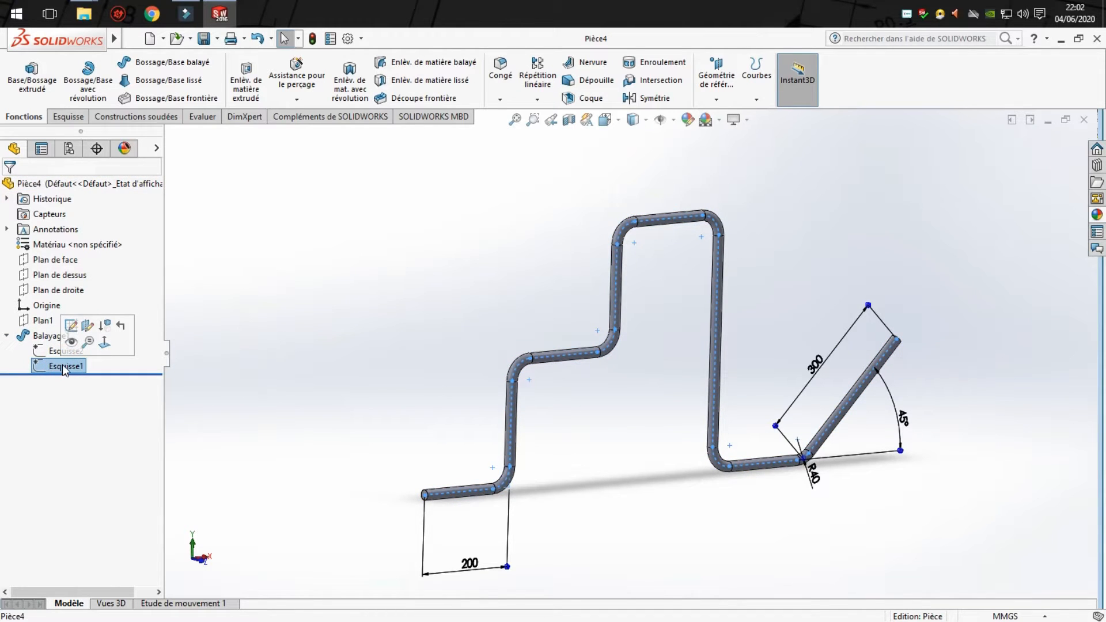
click(63, 367)
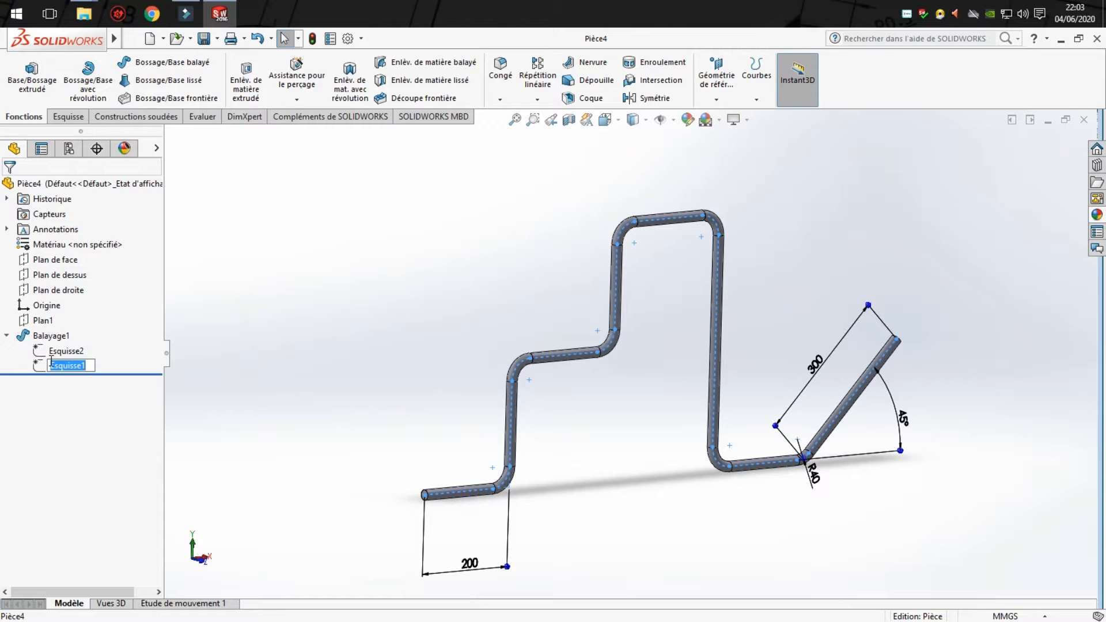
click(110, 359)
click(45, 362)
click(123, 358)
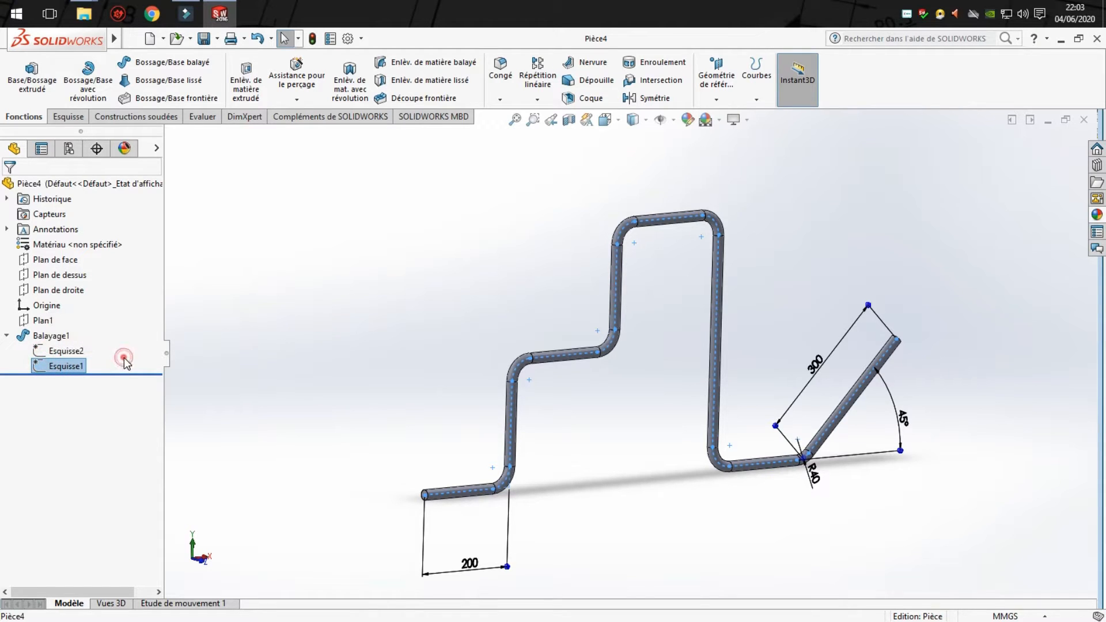
click(137, 305)
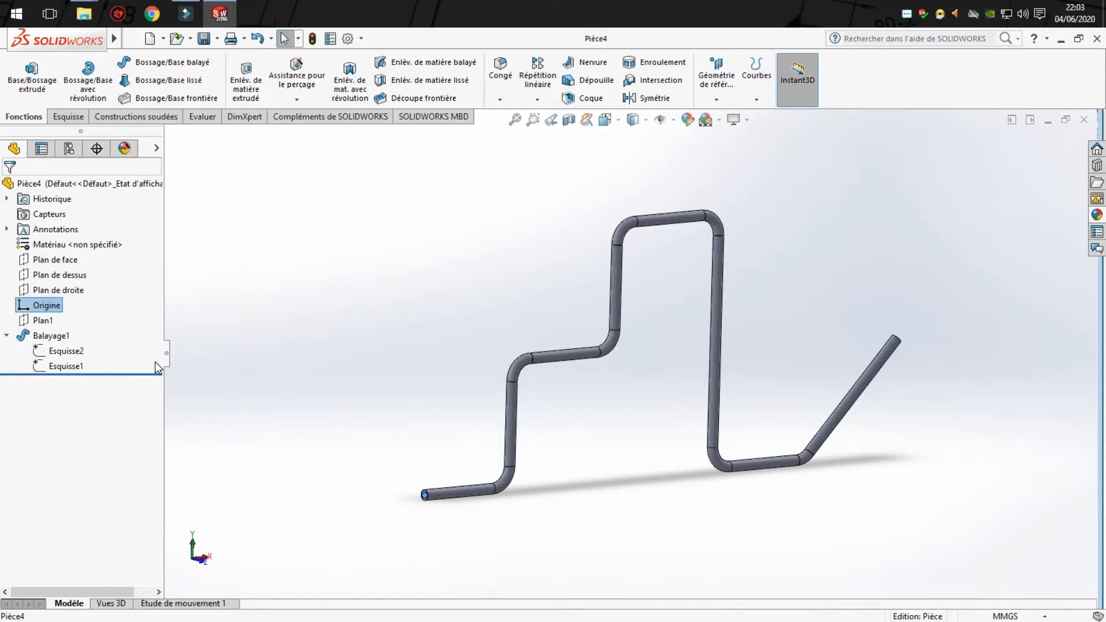
key(ctrl+v)
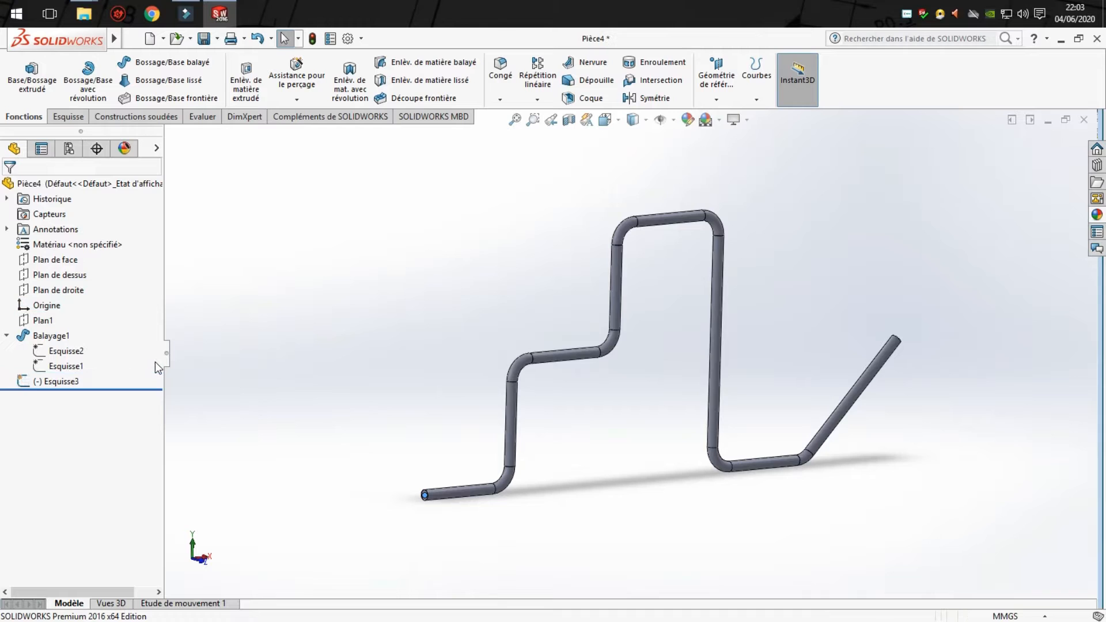
click(56, 382)
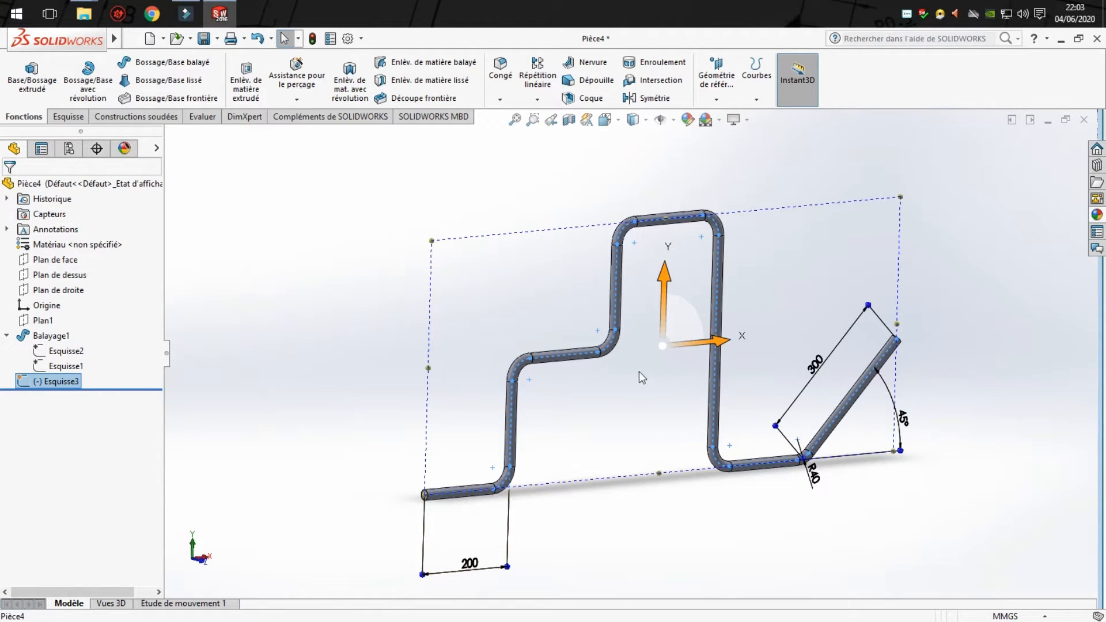
click(898, 500)
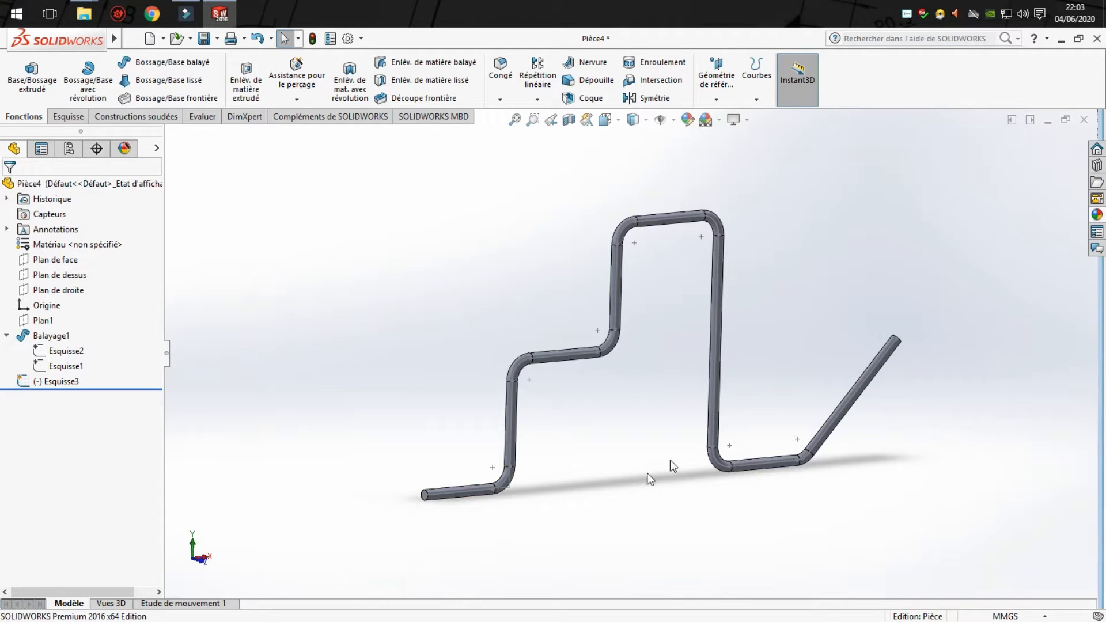
- Create a reference plane perpendicular to the copied path's first line at its start point, with the origin set on the curve
scroll(699, 317, down, 2)
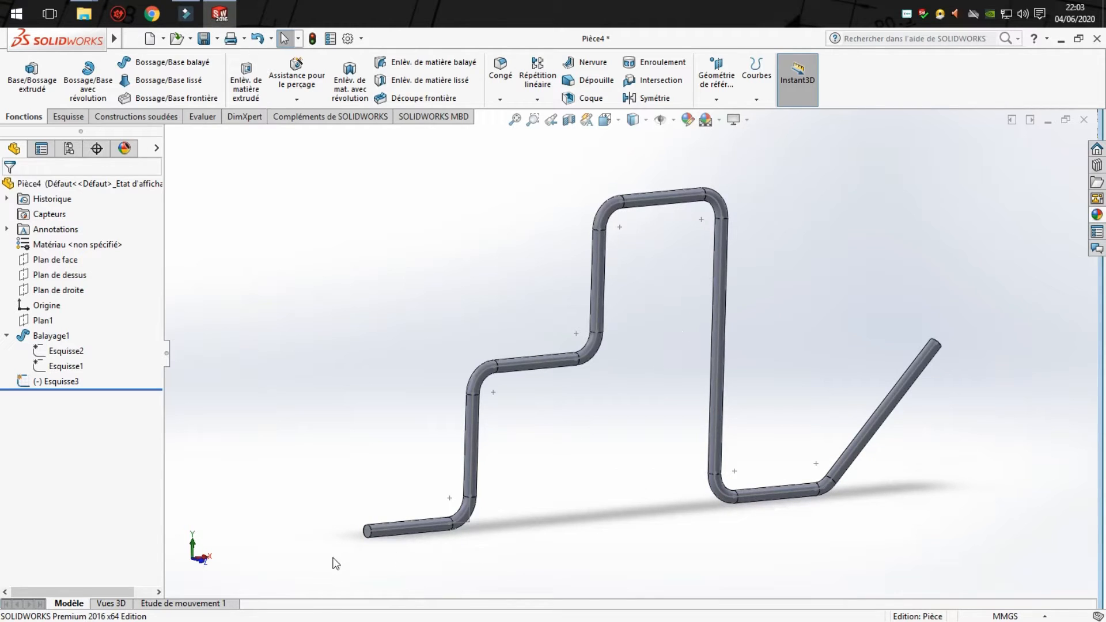
click(717, 77)
click(726, 116)
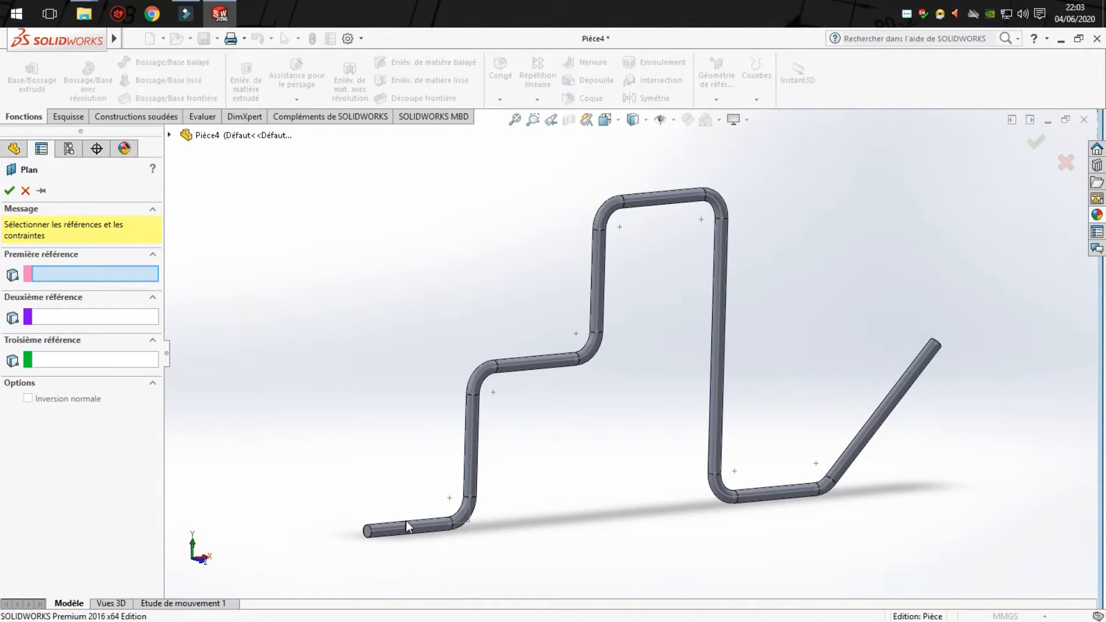
scroll(406, 521, down, 3)
click(407, 507)
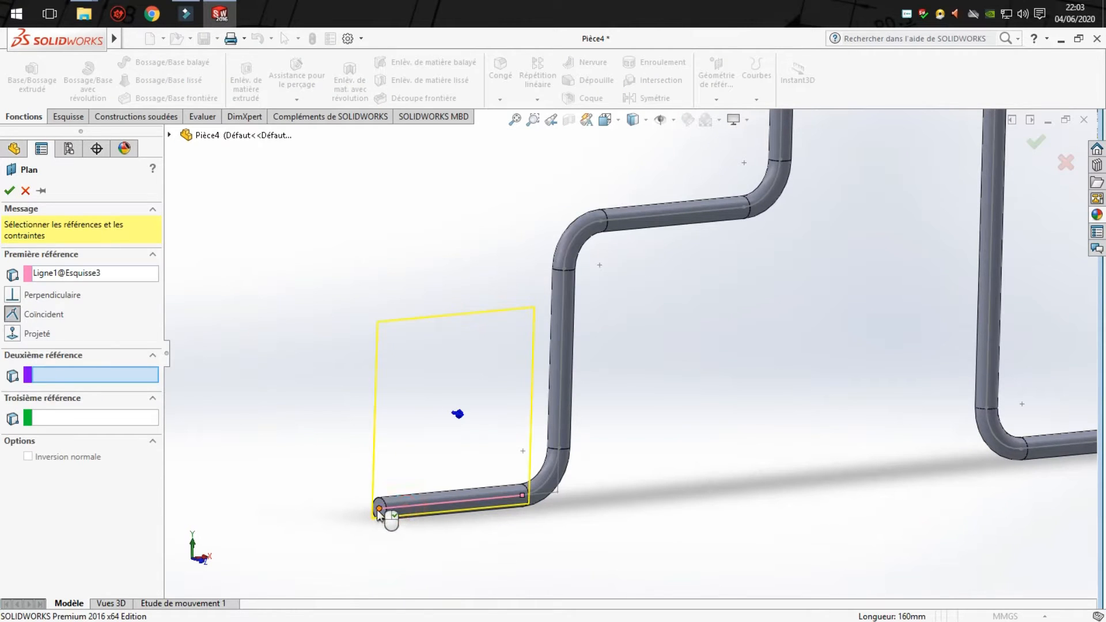
click(381, 511)
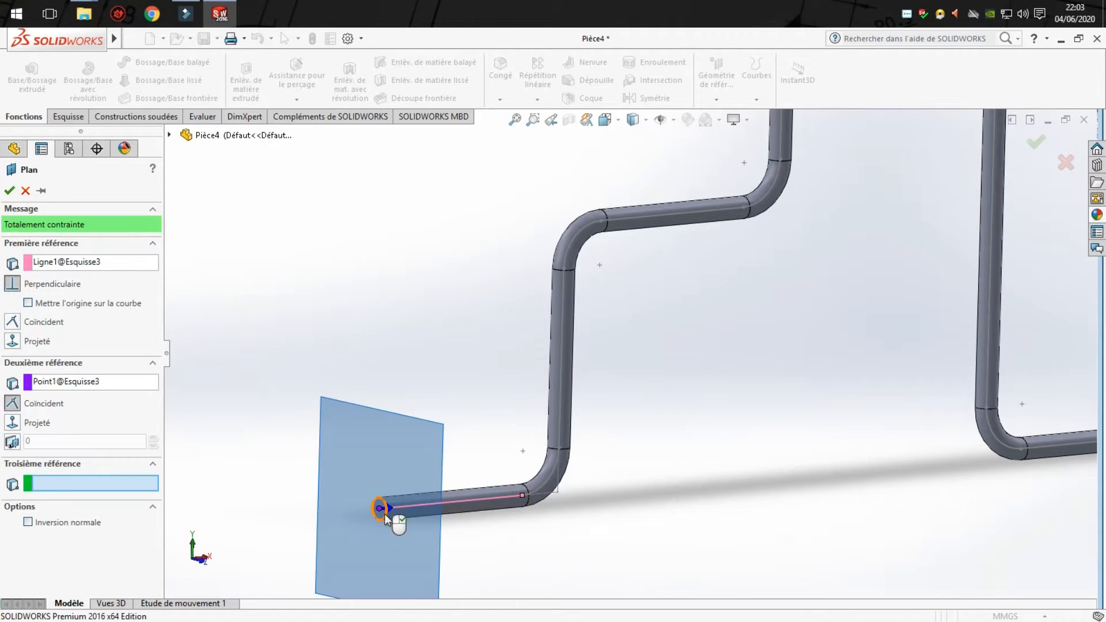
click(27, 303)
click(9, 190)
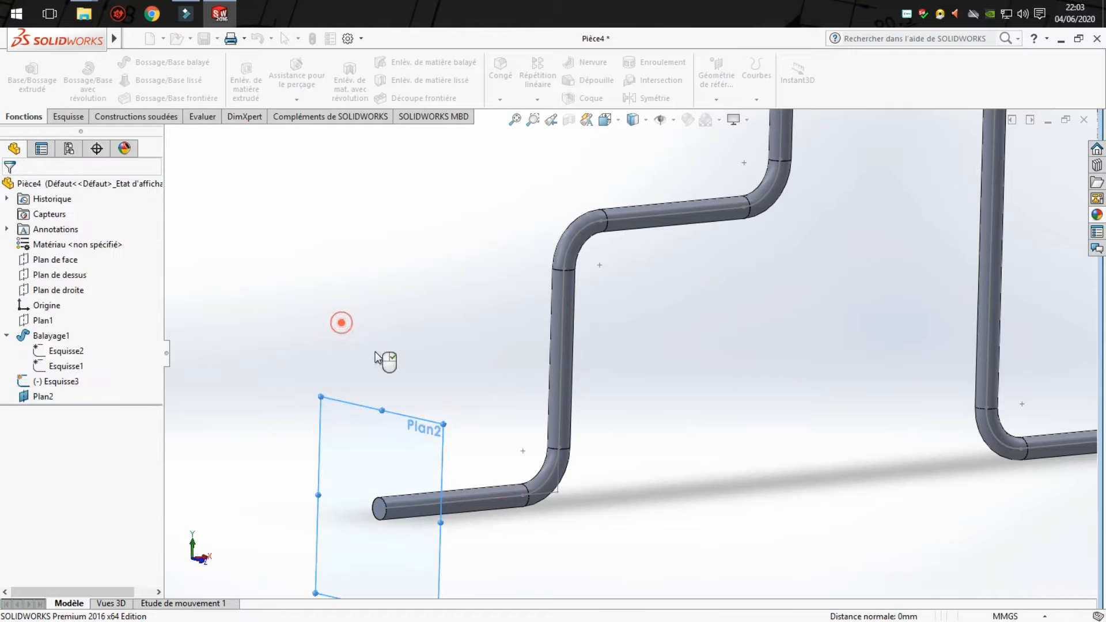
- Start a sketch on the new plane and draw a circle about 14 mm in diameter centred on the rod's end
scroll(415, 515, down, 5)
click(407, 366)
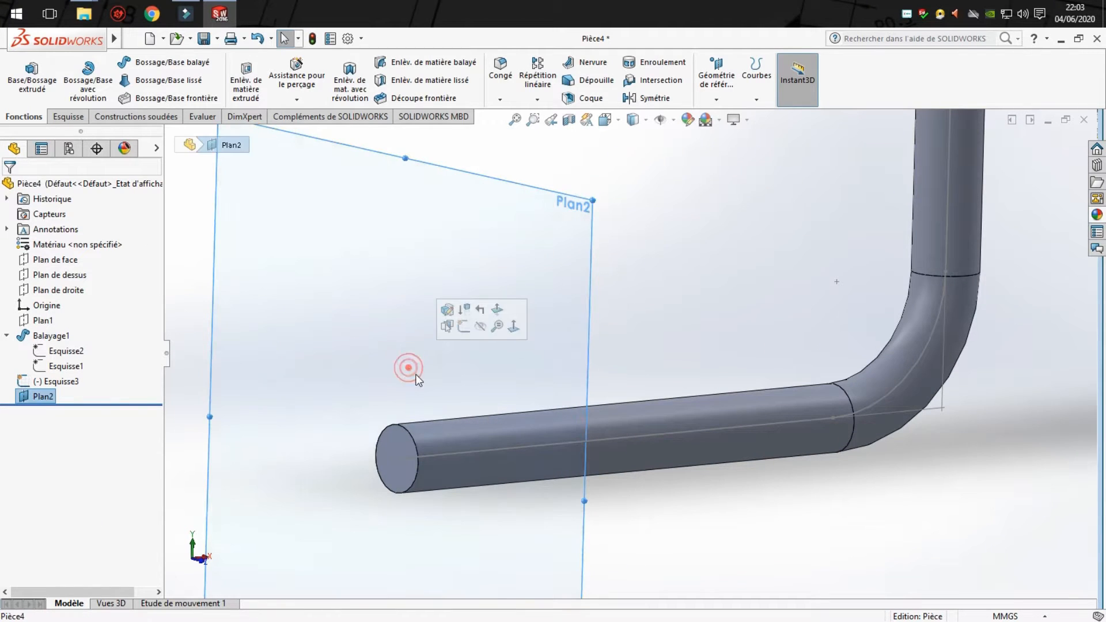
click(68, 116)
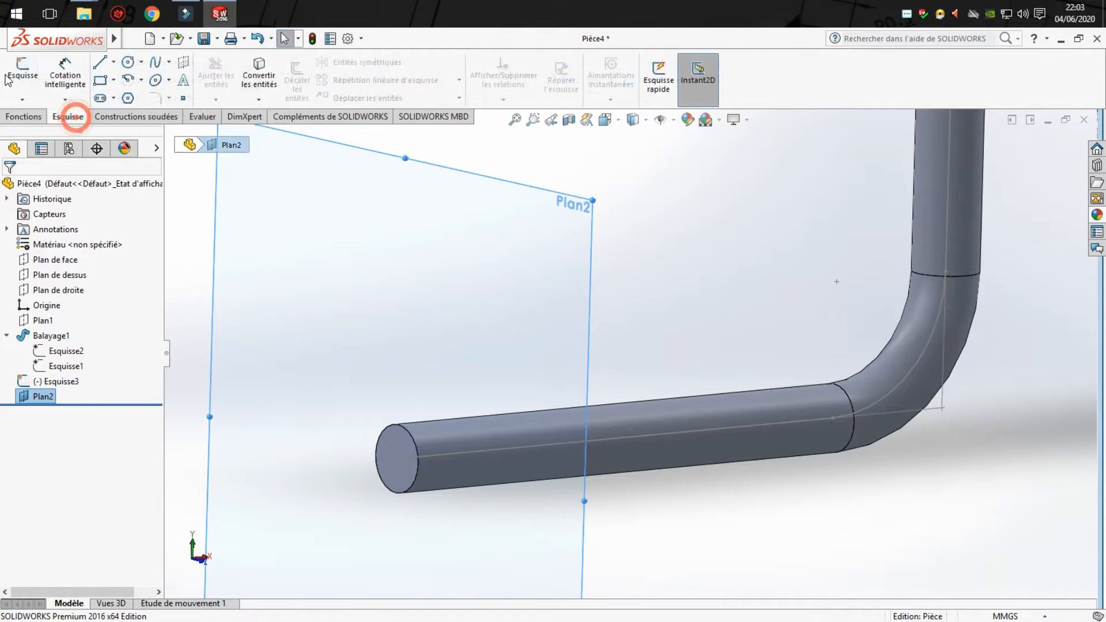
click(19, 72)
click(128, 63)
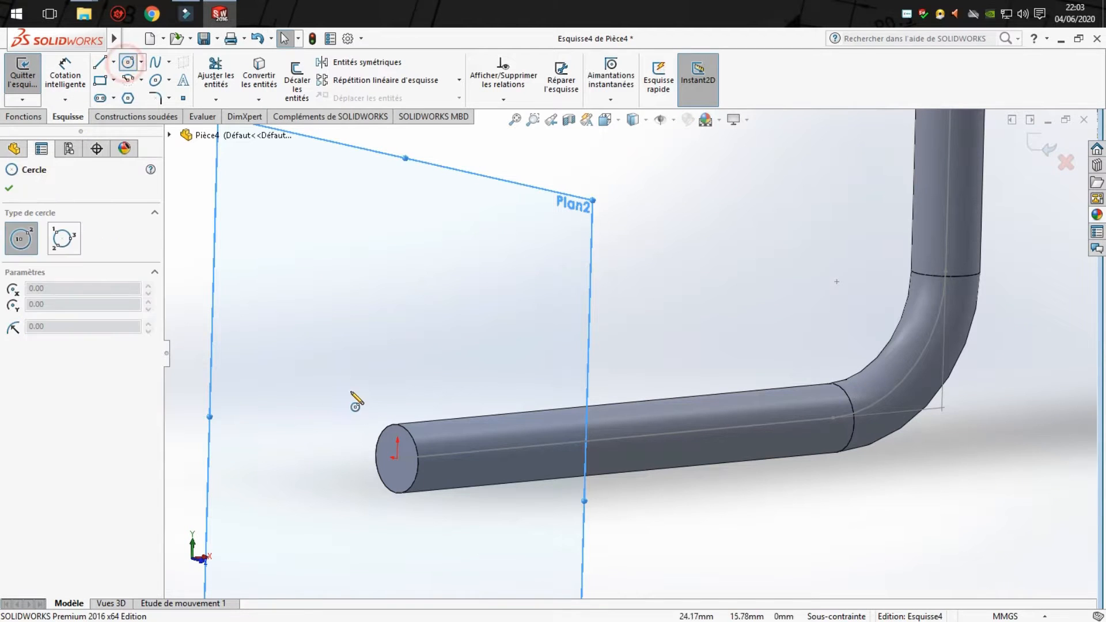
click(423, 458)
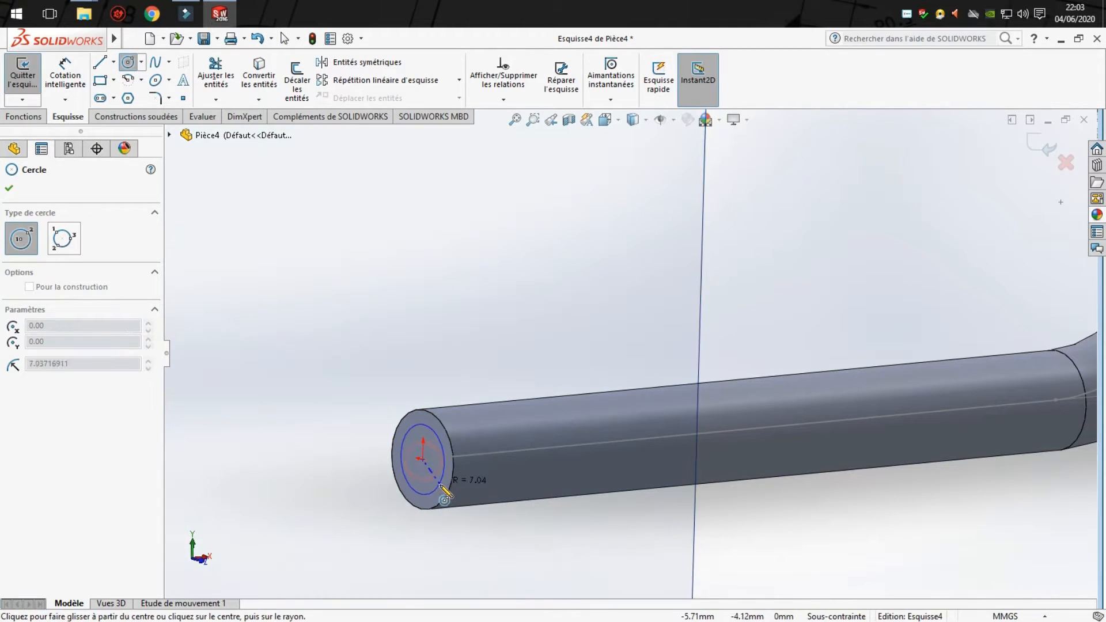
click(403, 471)
- Dimension the new circle's diameter as 16 mm
click(65, 72)
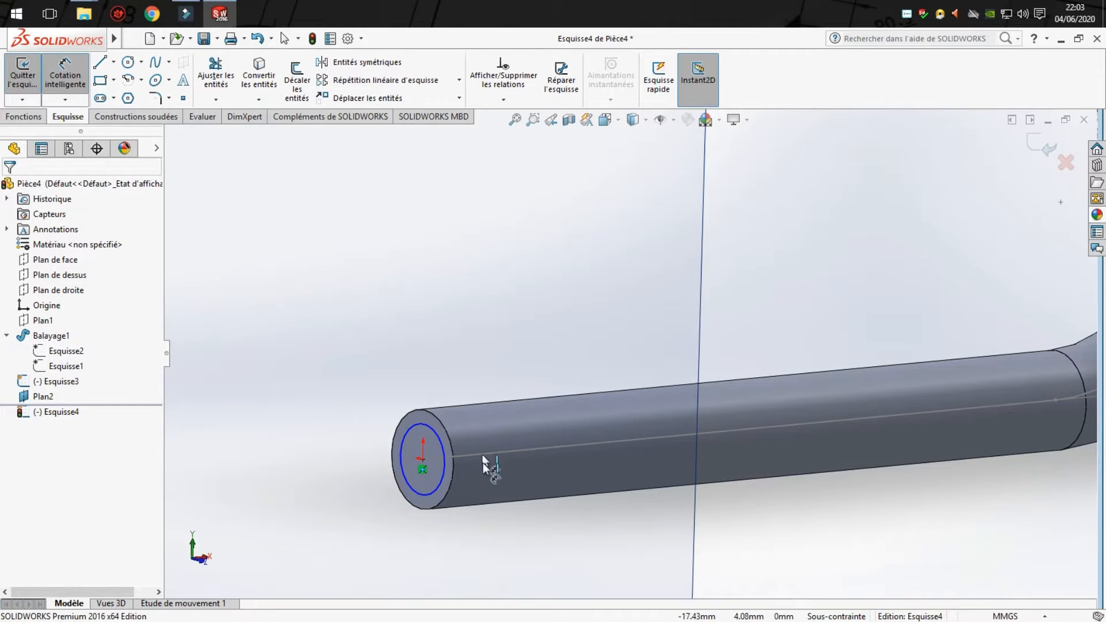
click(440, 445)
click(568, 310)
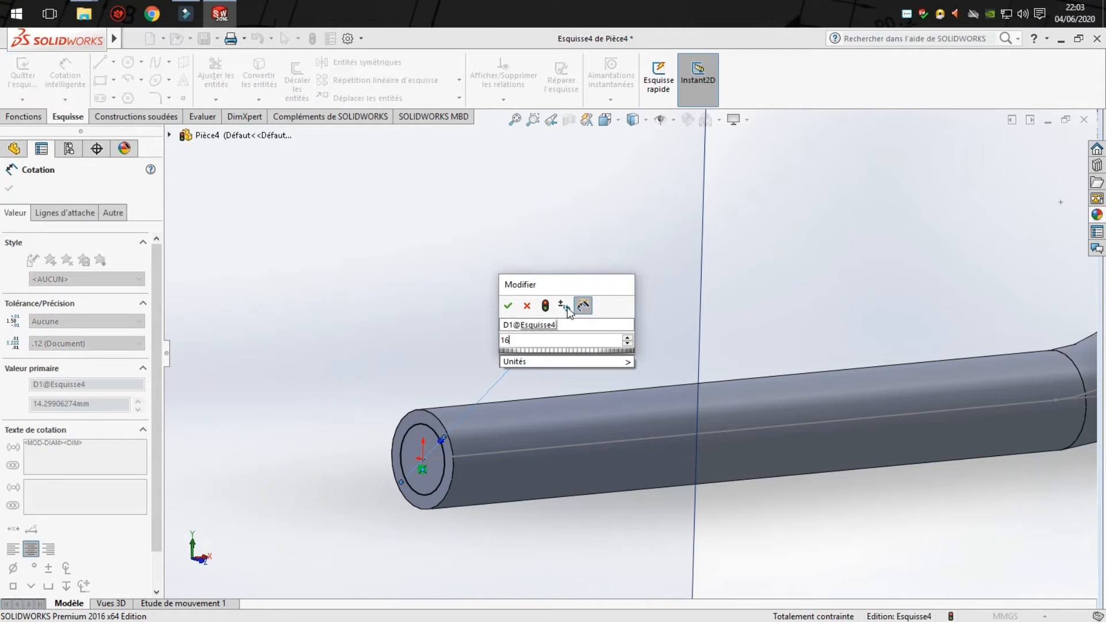
key(Return)
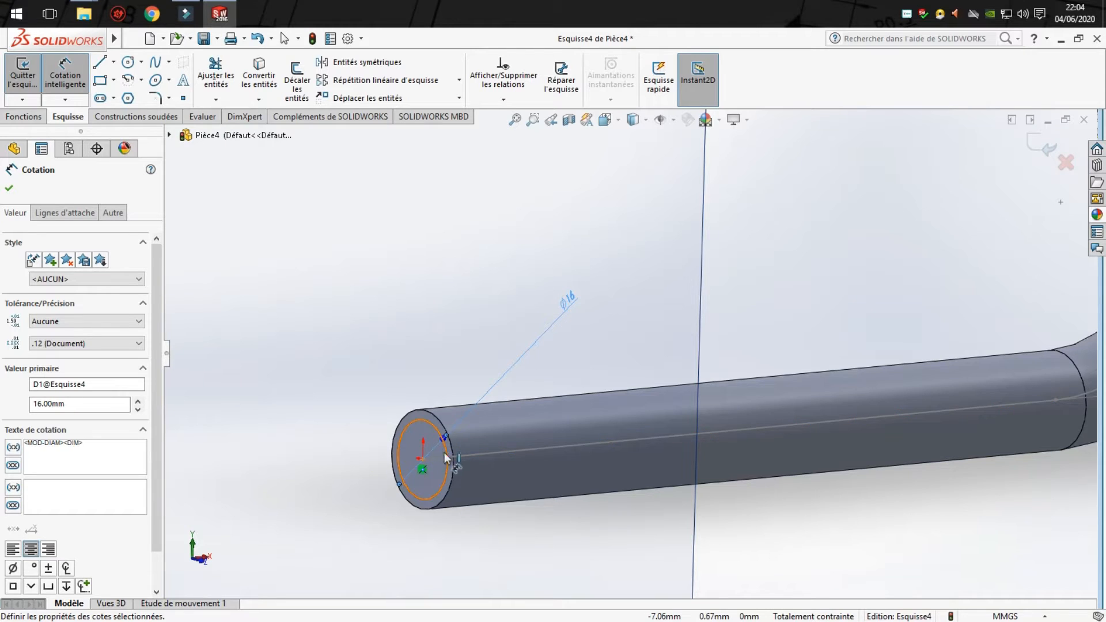
click(9, 188)
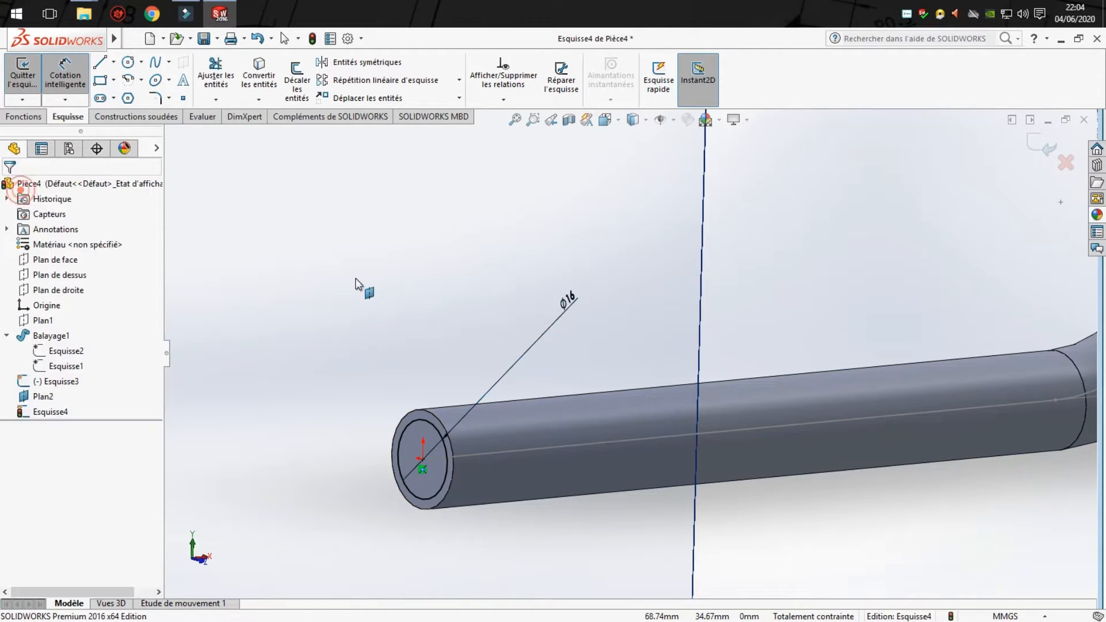
- Exit the 16 mm circle sketch and hide the new reference plane at the rod's end
scroll(784, 297, up, 3)
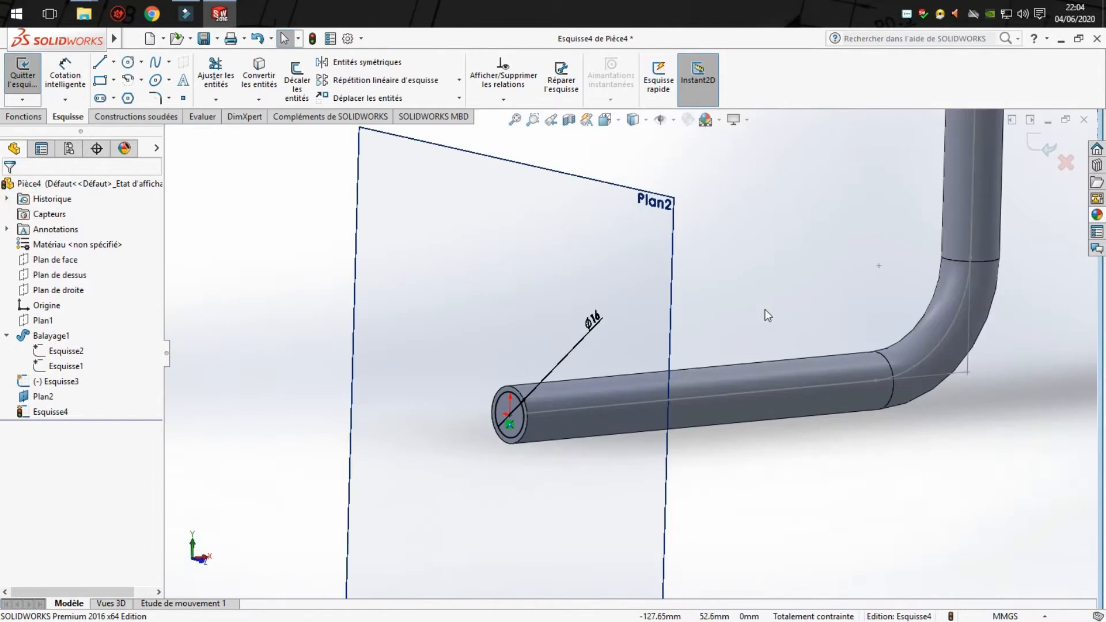
click(1041, 146)
click(739, 282)
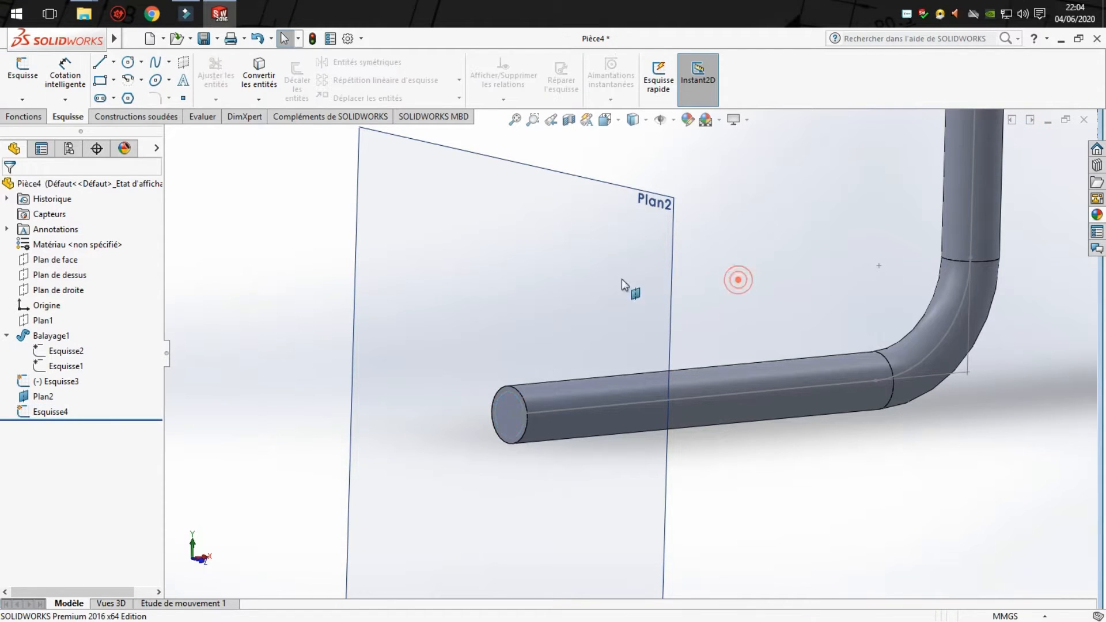
click(586, 272)
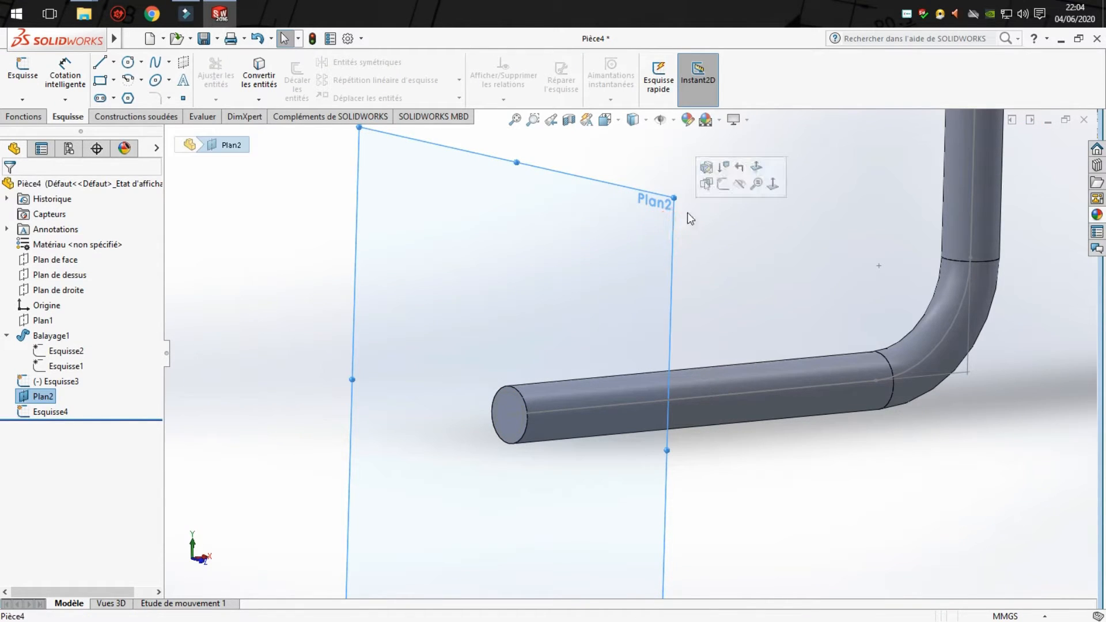
click(740, 184)
- Create a swept cut using the 16 mm circle sketch as the profile and the copied stepped sketch as the path
scroll(666, 358, up, 5)
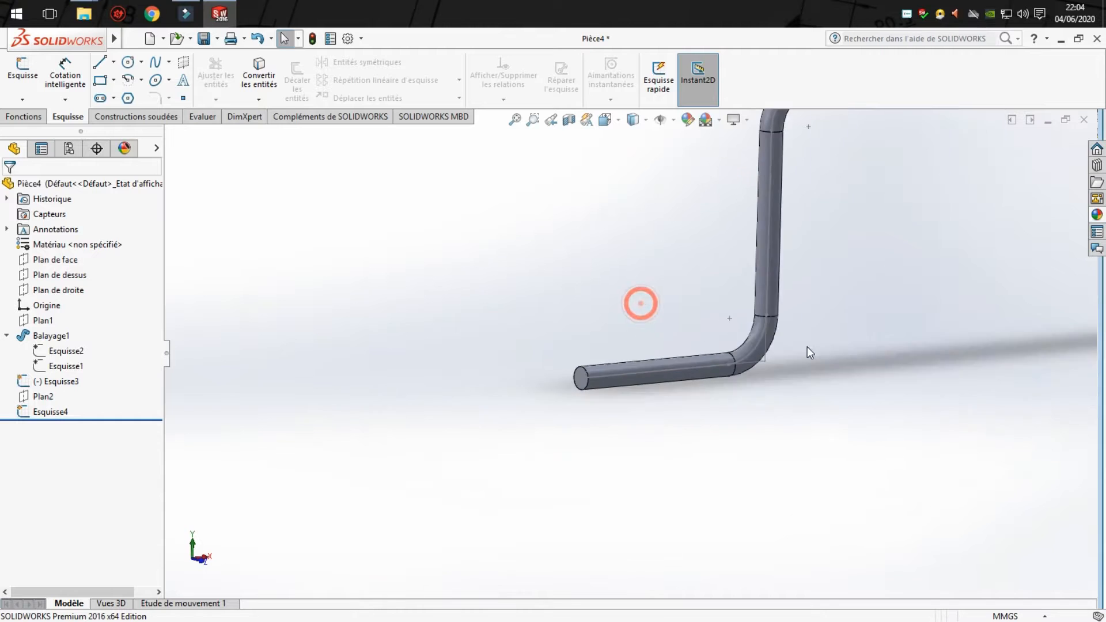
scroll(737, 274, up, 2)
click(514, 119)
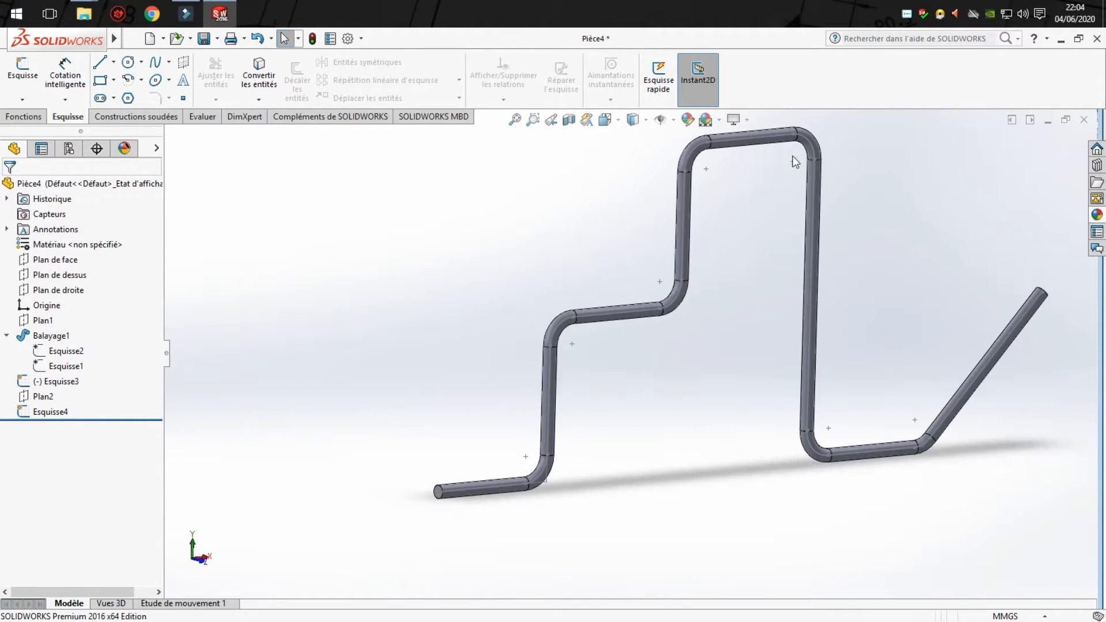
click(515, 121)
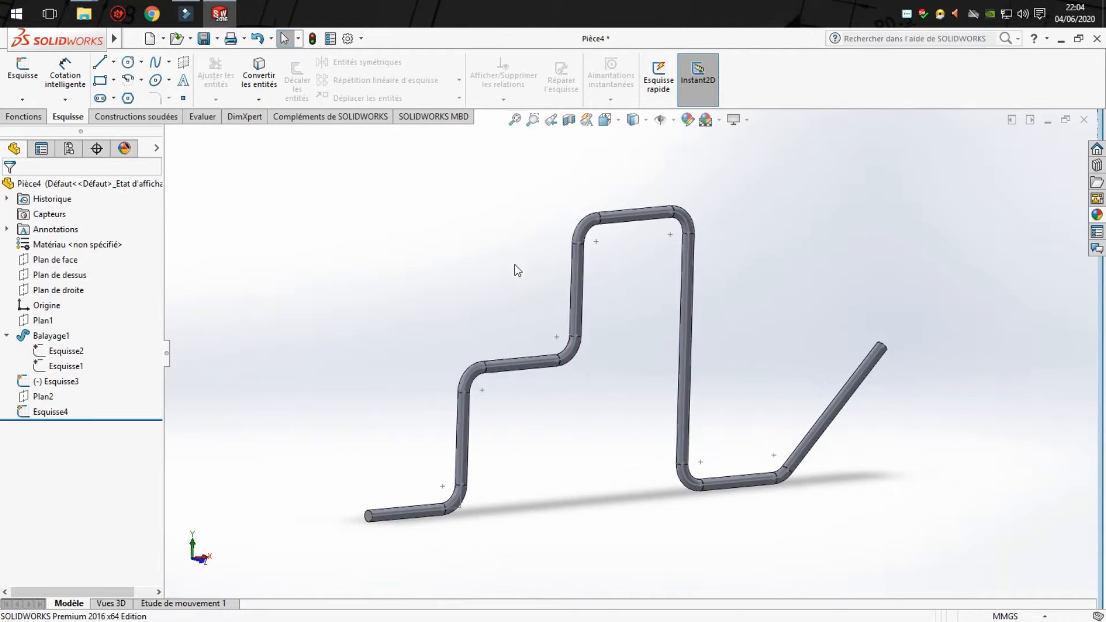
click(32, 117)
click(459, 68)
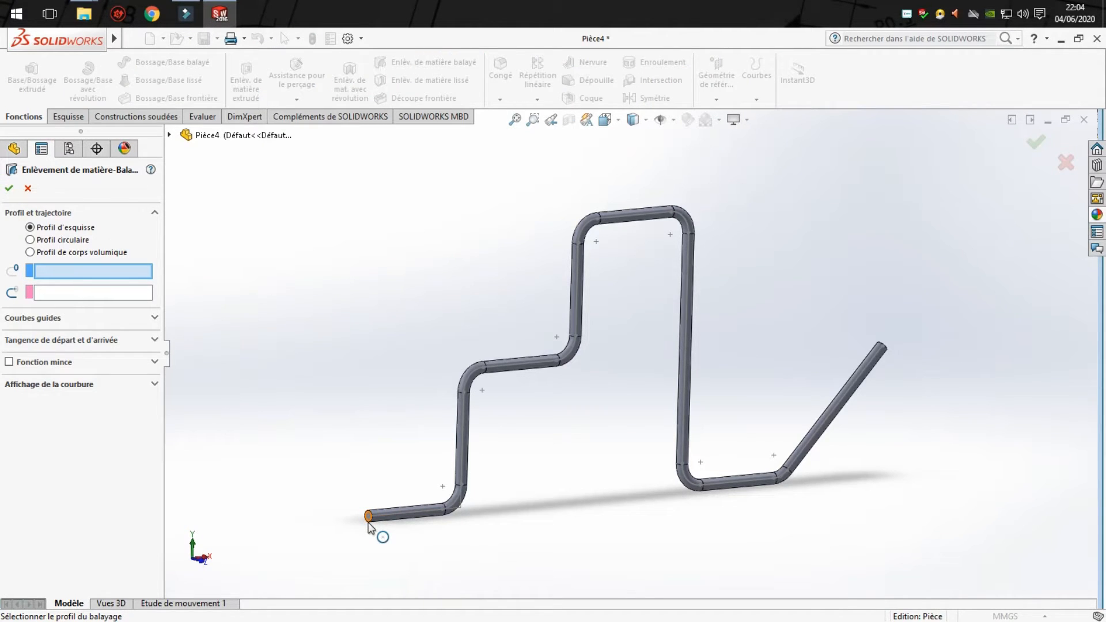
scroll(370, 526, down, 5)
click(590, 375)
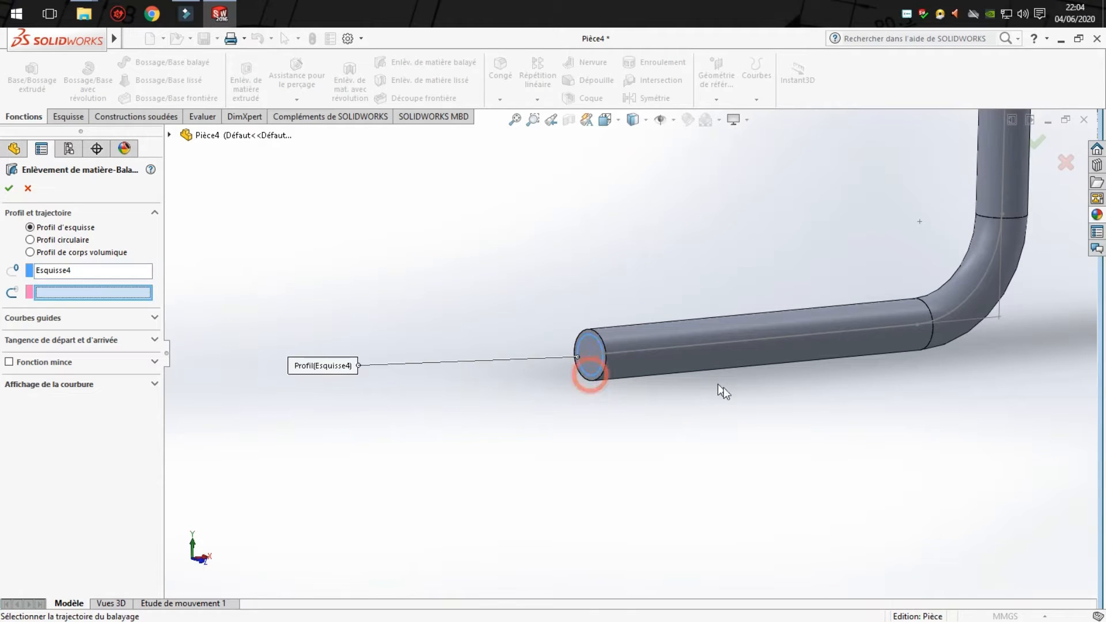
scroll(721, 387, up, 10)
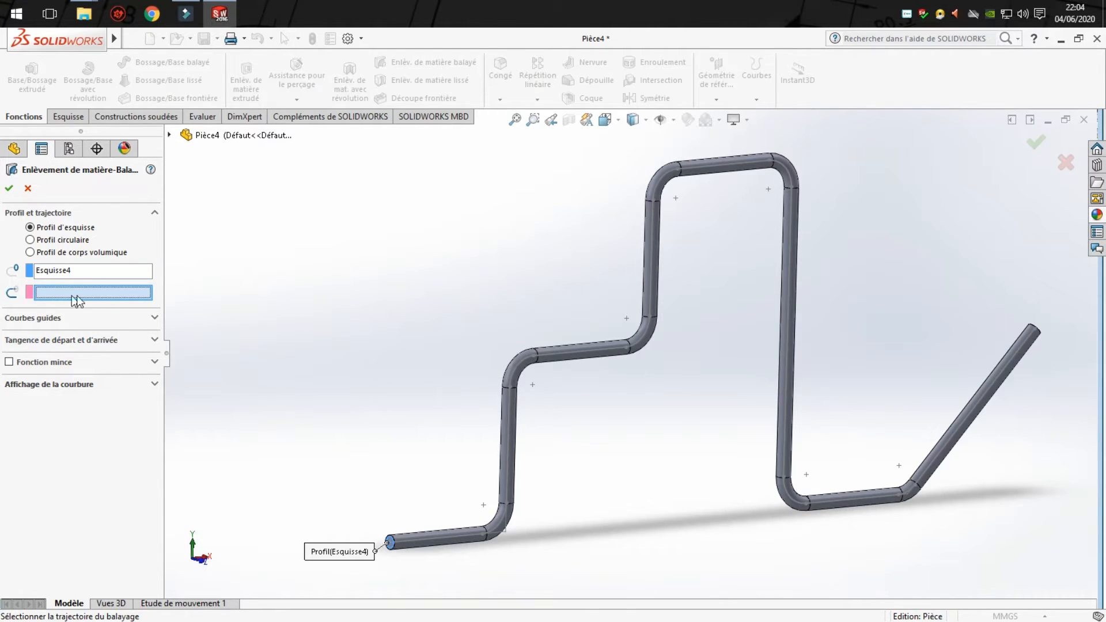
click(857, 499)
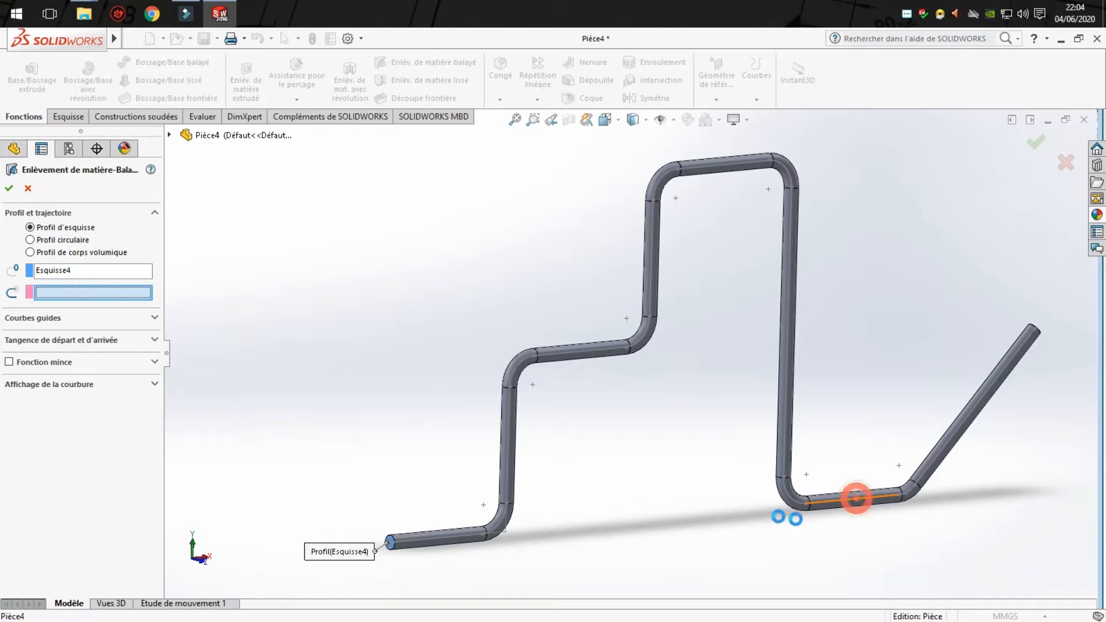
click(9, 193)
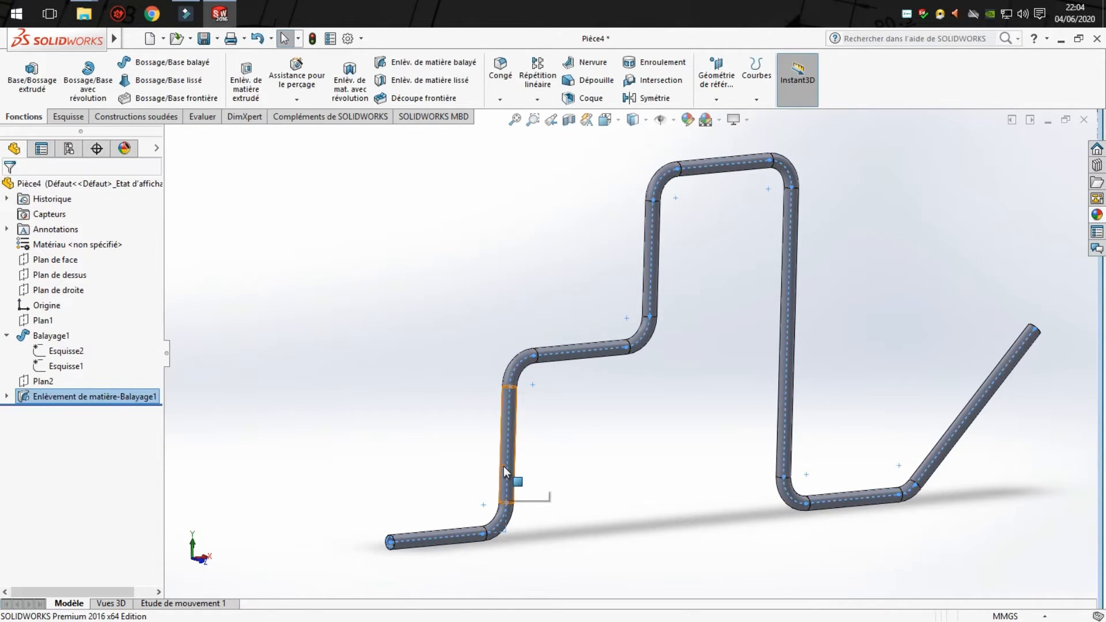
- Examine the swept cut at the rod's start face and check the opposite end of the angled segment
click(605, 457)
scroll(415, 519, up, 5)
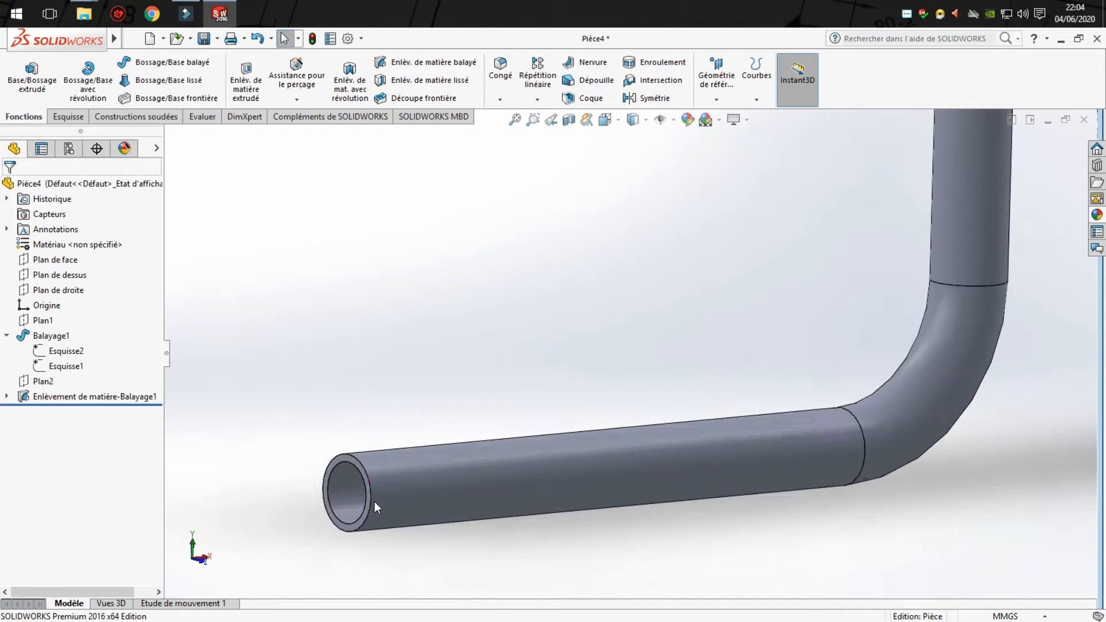
middle_drag(374, 501, 396, 512)
scroll(615, 485, up, 7)
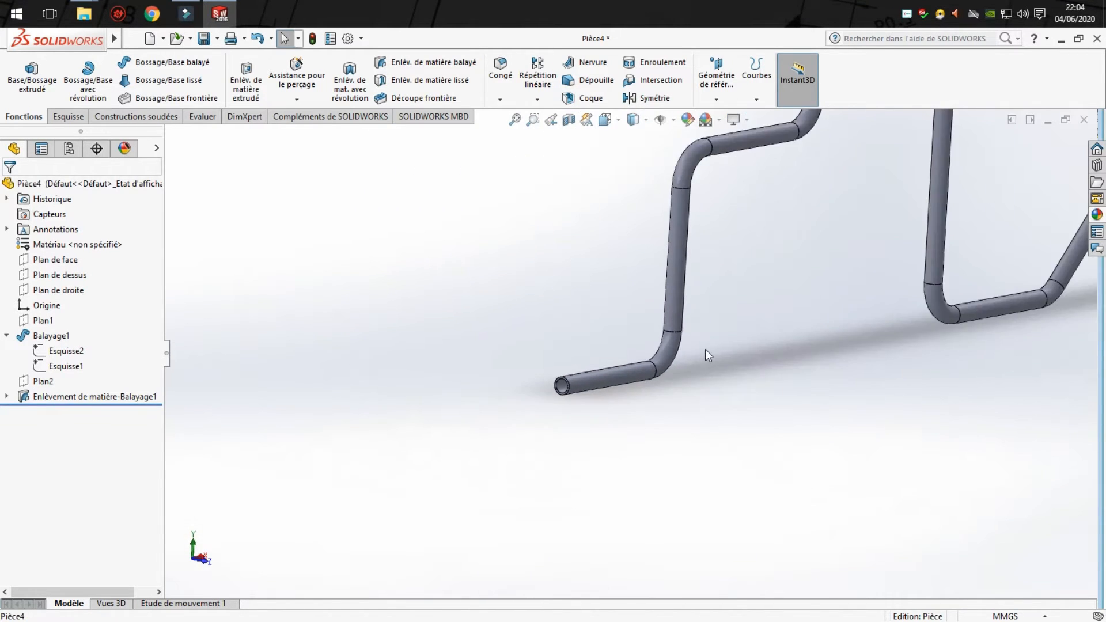
scroll(707, 353, up, 3)
scroll(878, 270, up, 4)
scroll(879, 272, down, 6)
scroll(510, 315, down, 5)
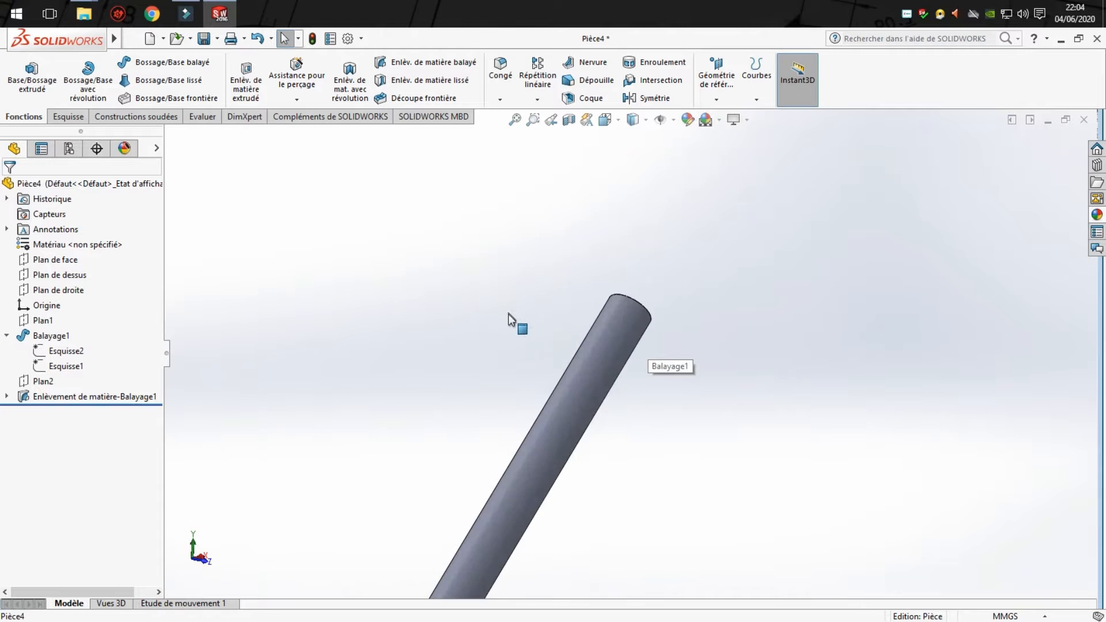
- Examine the bore opening and wall at the end face of the tube's angled segment
middle_drag(509, 314, 476, 401)
scroll(649, 361, up, 6)
scroll(747, 246, down, 5)
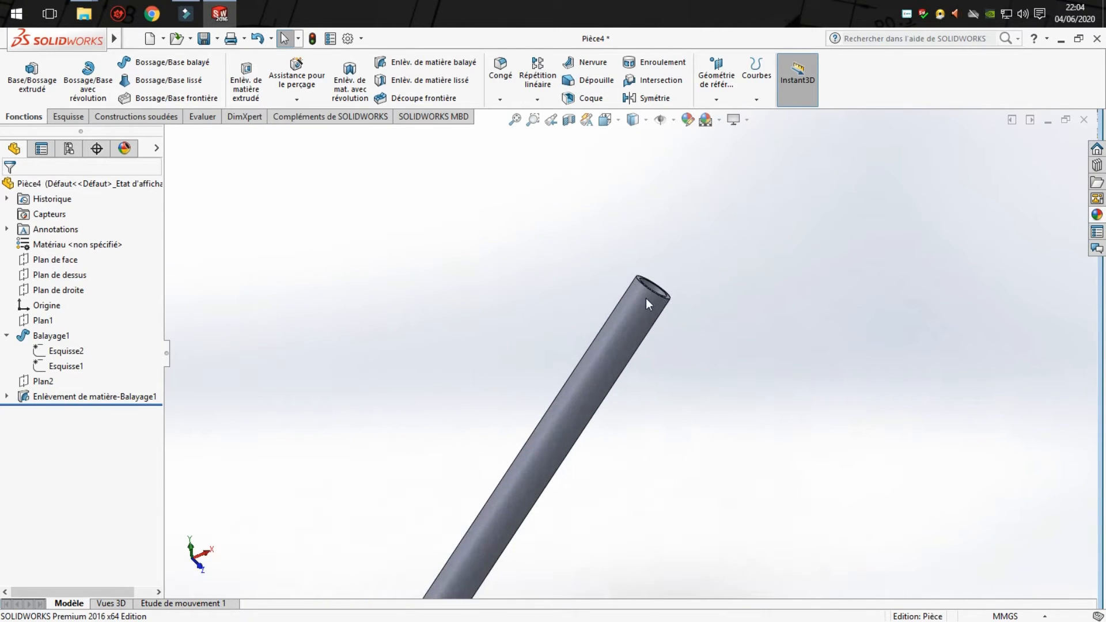
scroll(645, 298, down, 6)
scroll(588, 479, down, 2)
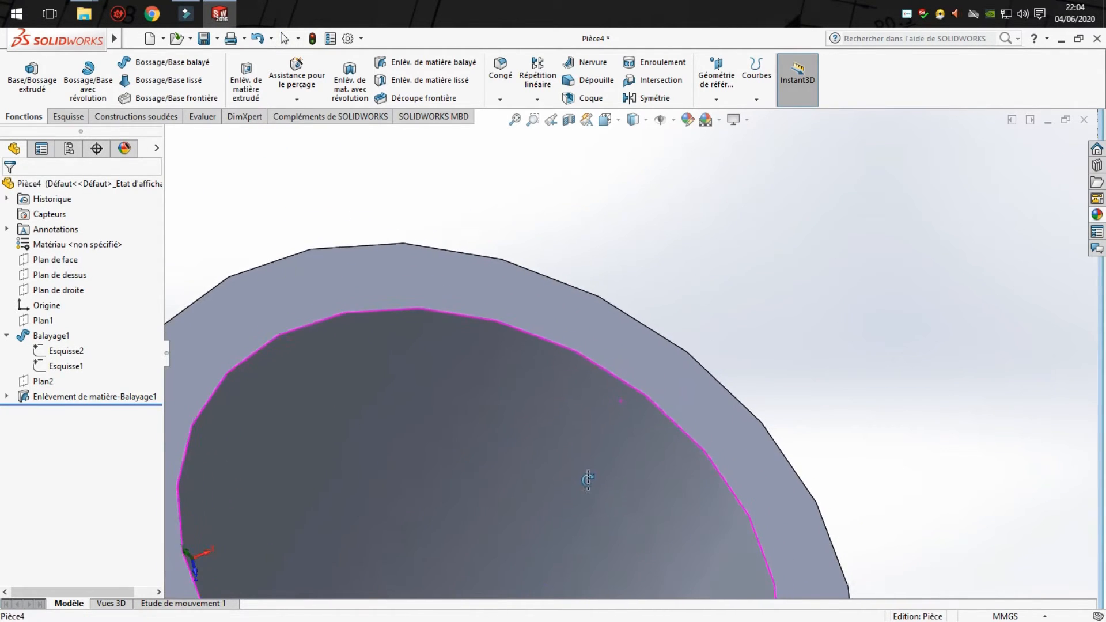
scroll(588, 479, up, 6)
middle_drag(541, 475, 588, 513)
scroll(509, 579, down, 3)
scroll(596, 500, up, 8)
middle_drag(490, 363, 494, 237)
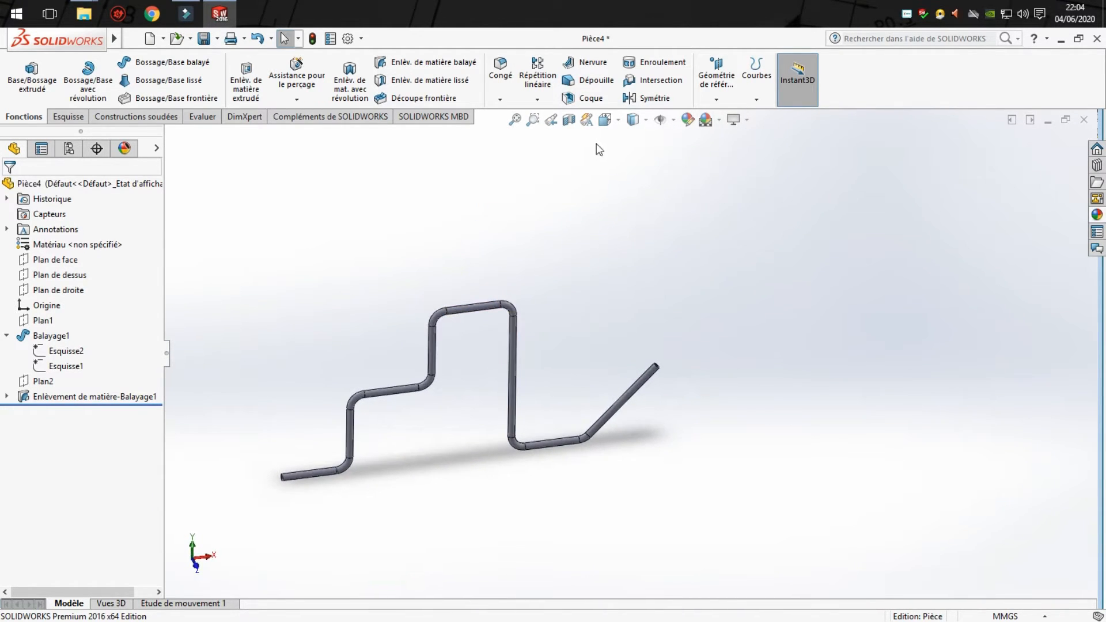
- Show the tube in the front view with hidden lines visible
click(605, 120)
click(623, 180)
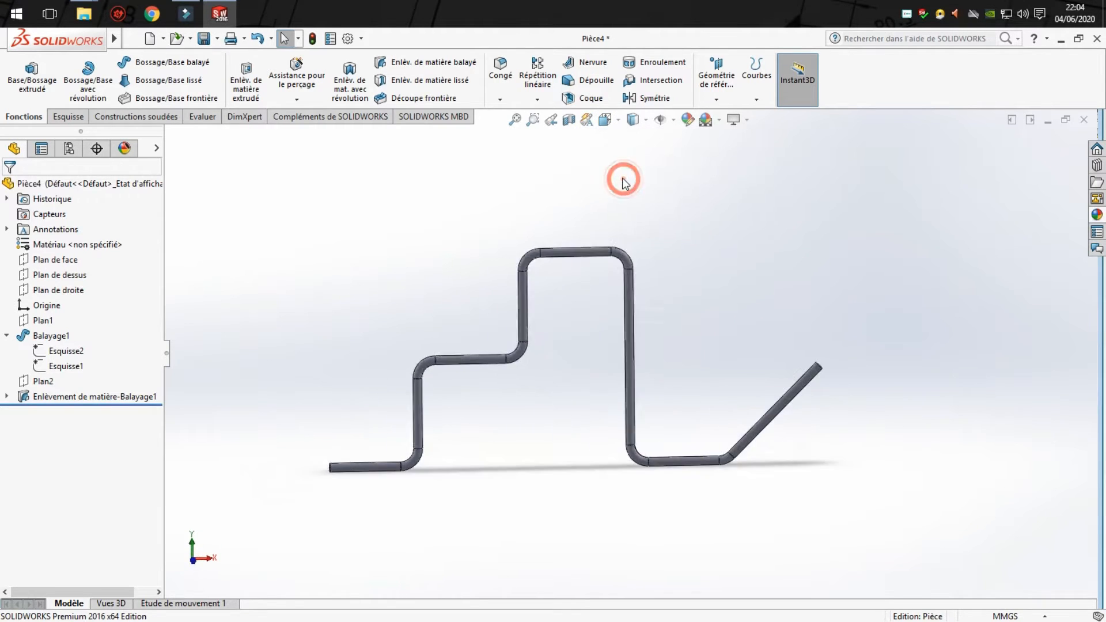
click(647, 120)
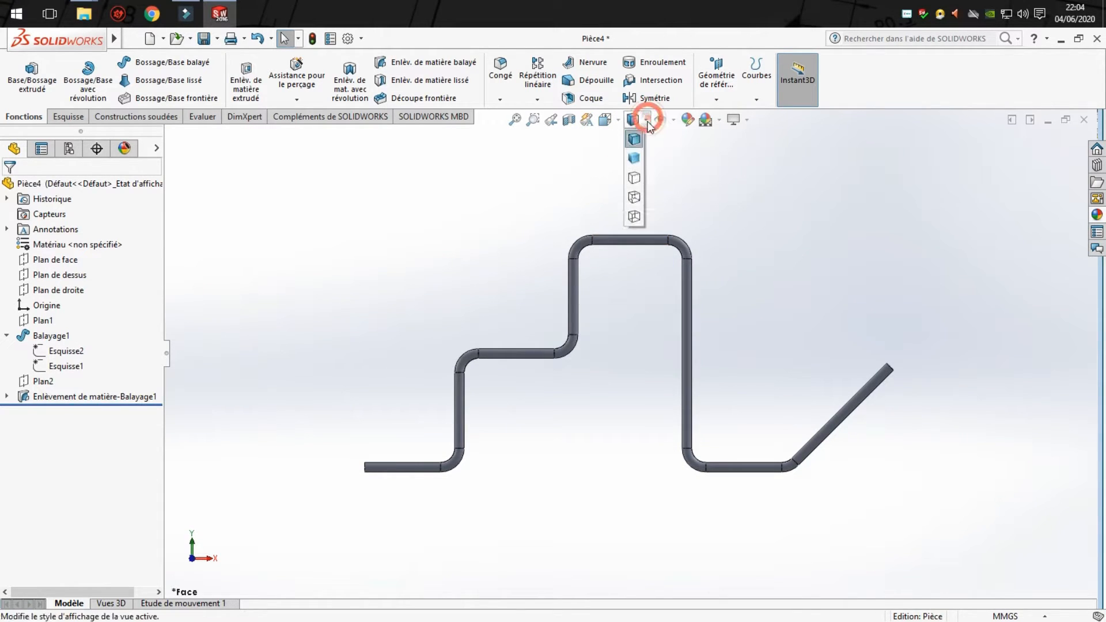
click(635, 198)
- Examine the hidden inner-wall lines along the tube's straight segments and bends
scroll(453, 472, down, 10)
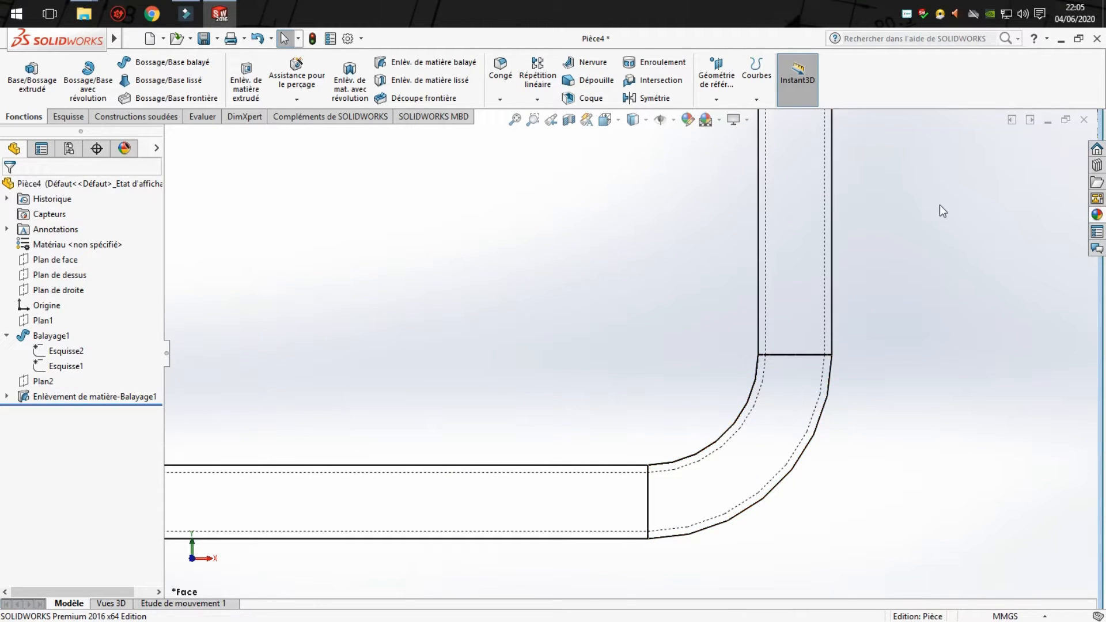
ctrl+middle_drag(868, 232, 403, 619)
scroll(516, 272, up, 6)
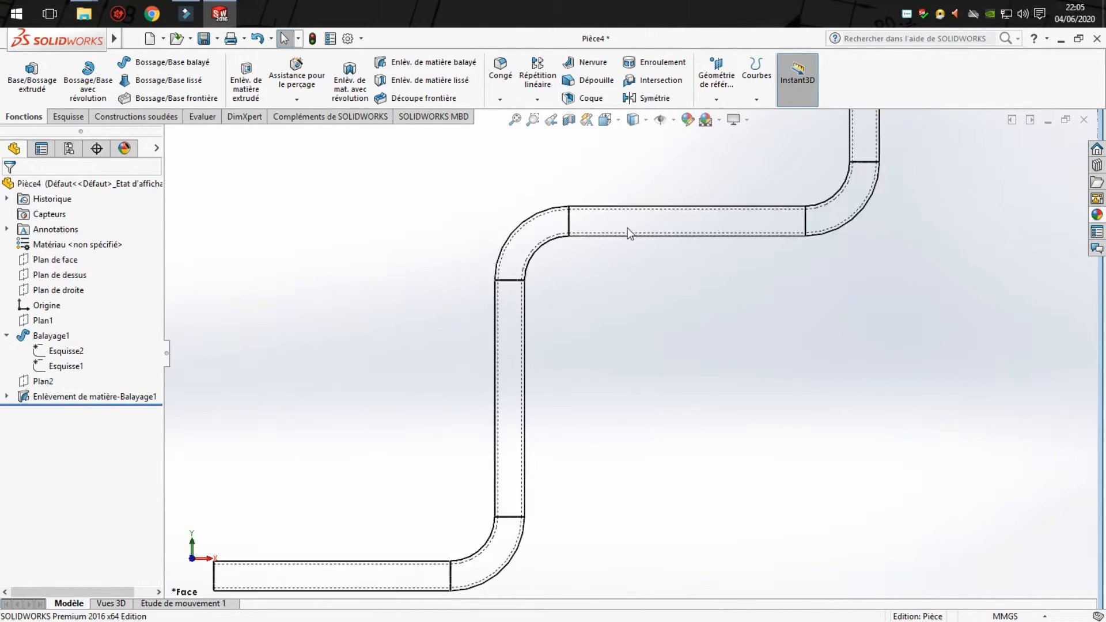
ctrl+middle_drag(714, 229, 49, 271)
scroll(557, 287, up, 6)
middle_drag(630, 306, 688, 397)
scroll(659, 383, down, 3)
scroll(538, 469, up, 5)
scroll(619, 332, down, 4)
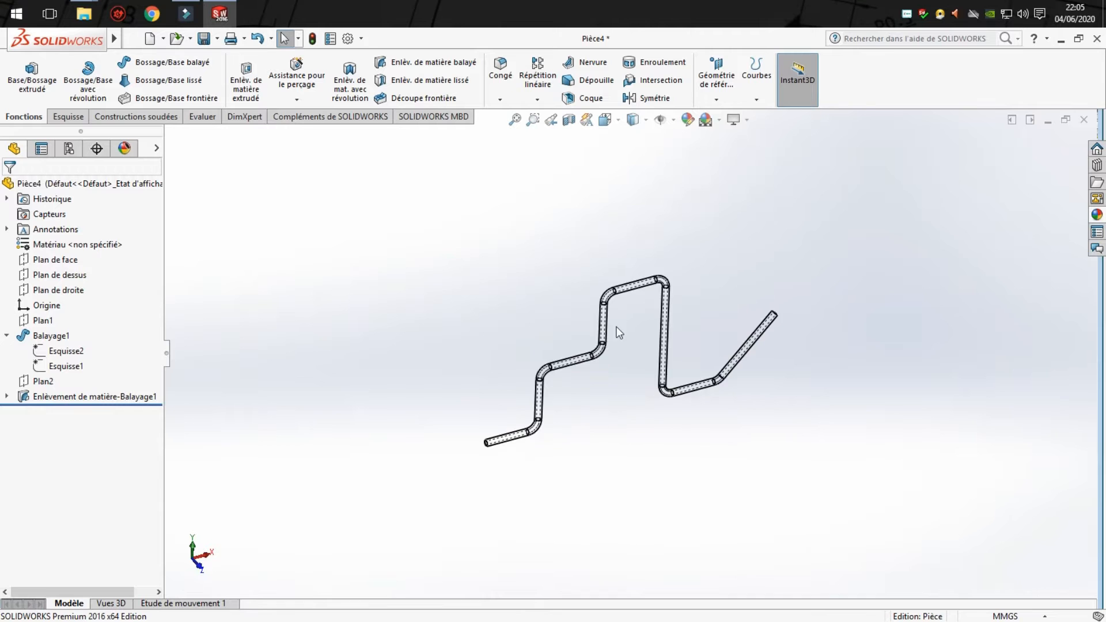
- Return the tube's display style to shaded with edges
click(646, 119)
click(633, 150)
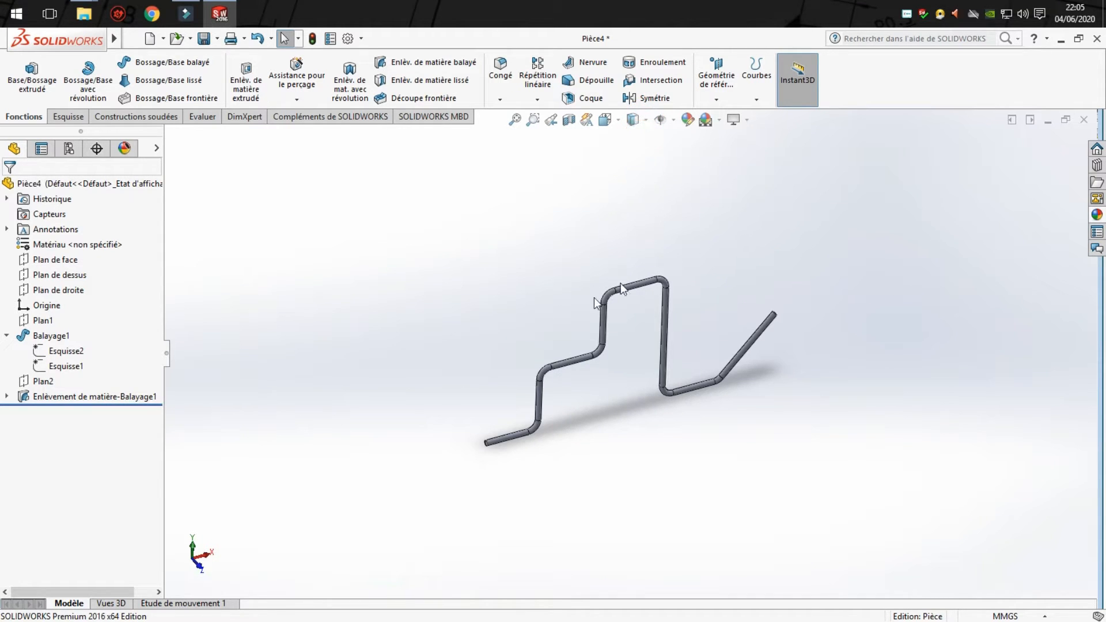
scroll(669, 323, down, 4)
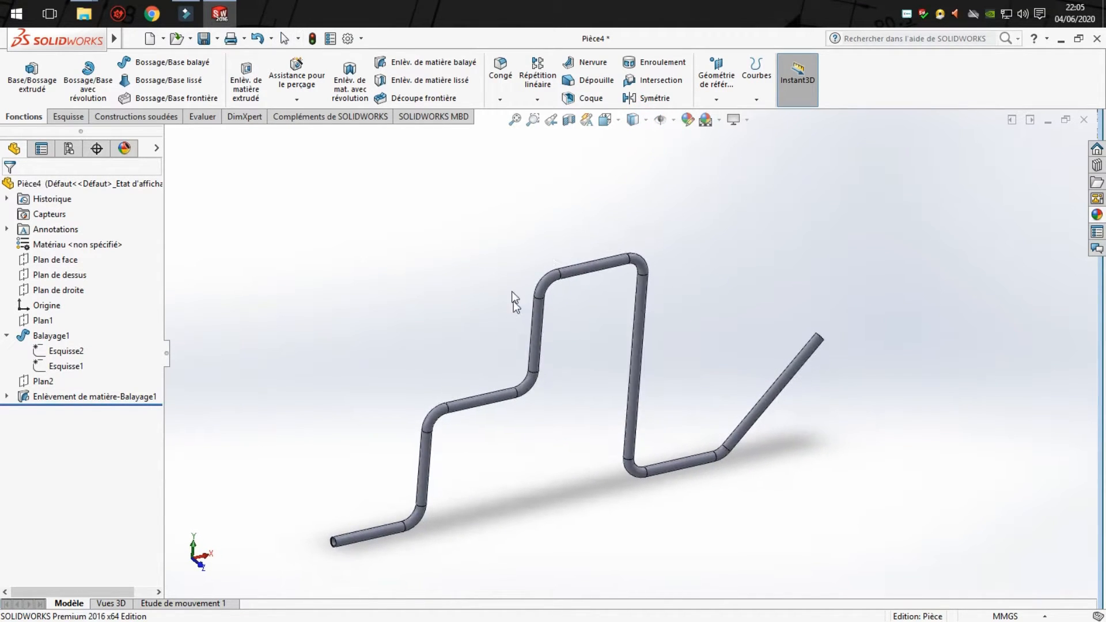
- Start a section view, preview the top and right planes as cutting planes, and select the front plane (Plan de face)
click(570, 121)
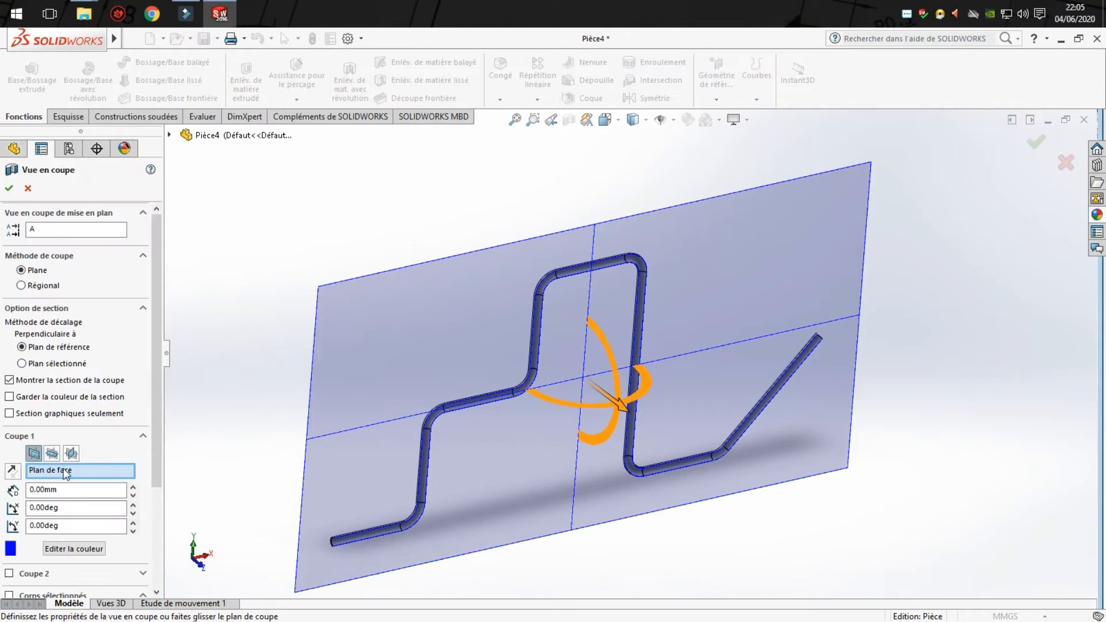
click(52, 454)
click(71, 453)
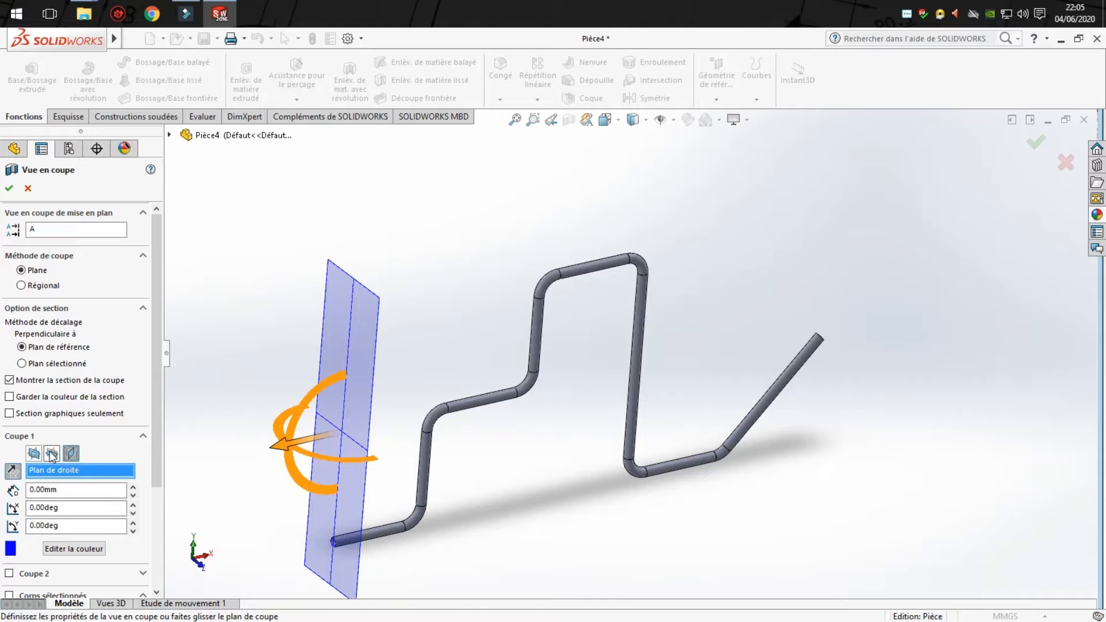
click(52, 455)
click(35, 454)
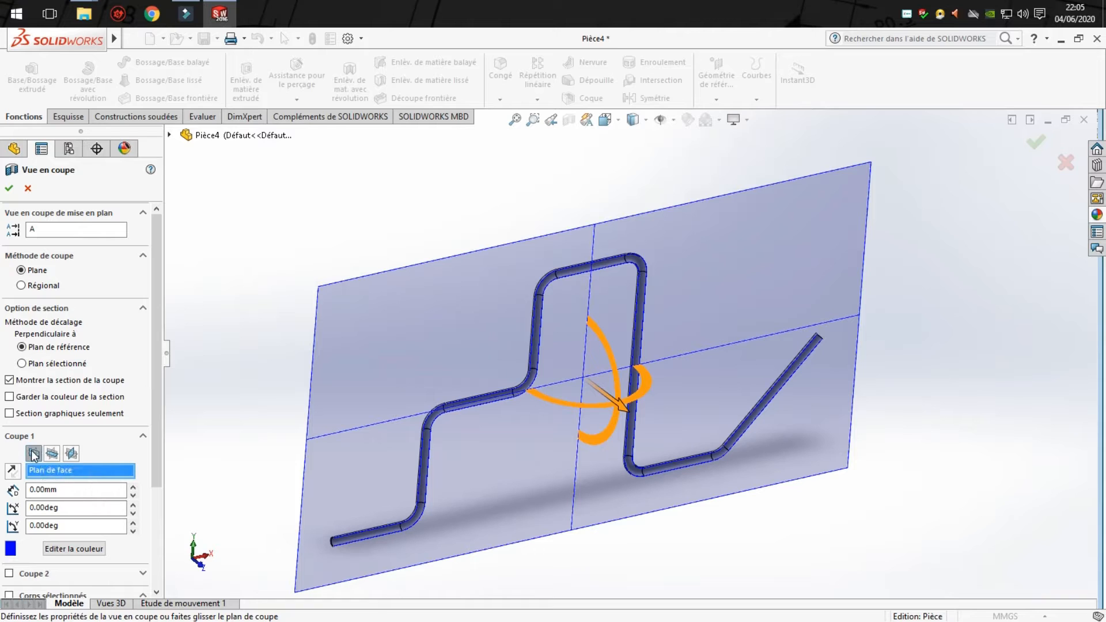
drag(152, 413, 157, 437)
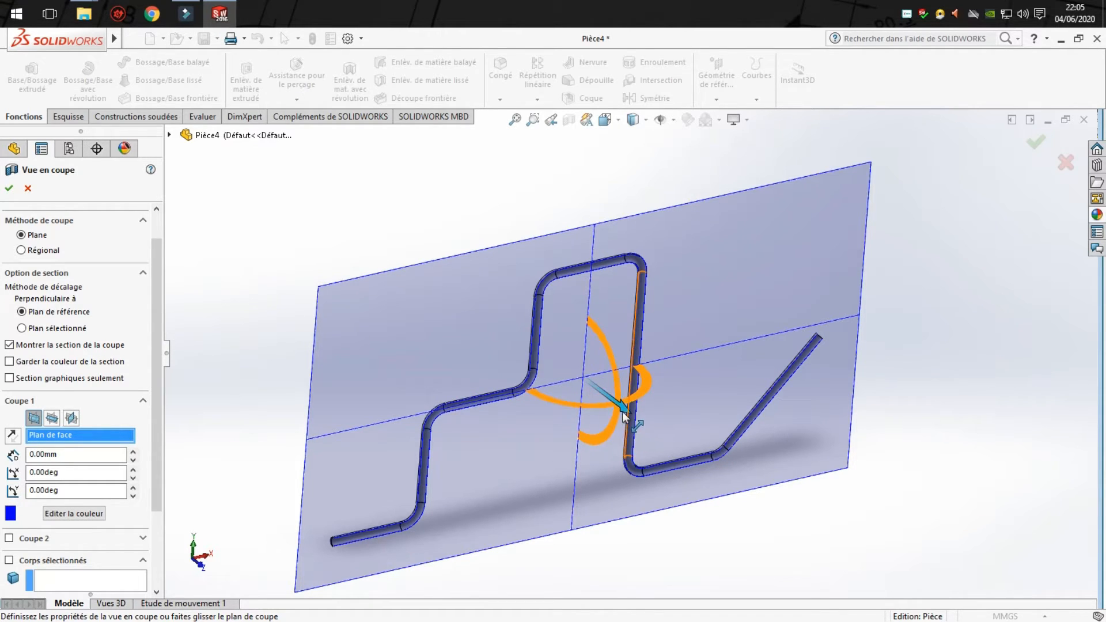
- Try section plane offsets of 2 mm and 5 mm, and return the offset to 0 mm
mouse_move(624, 412)
mouse_down()
mouse_move(685, 467)
mouse_move(609, 395)
mouse_move(625, 405)
mouse_up()
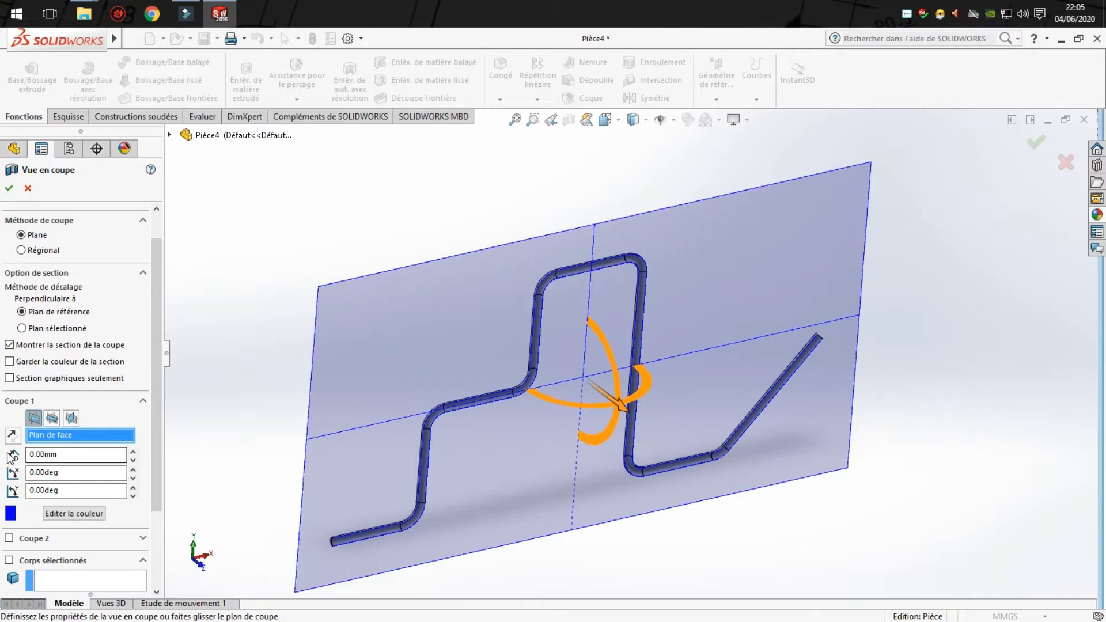
double_click(45, 453)
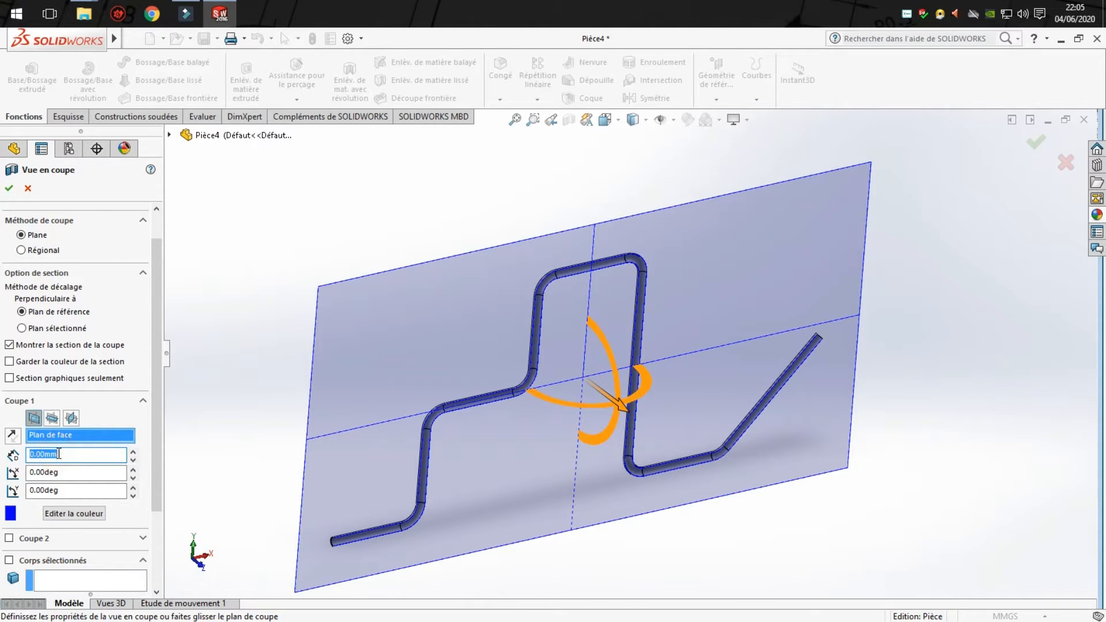
text(2)
click(196, 376)
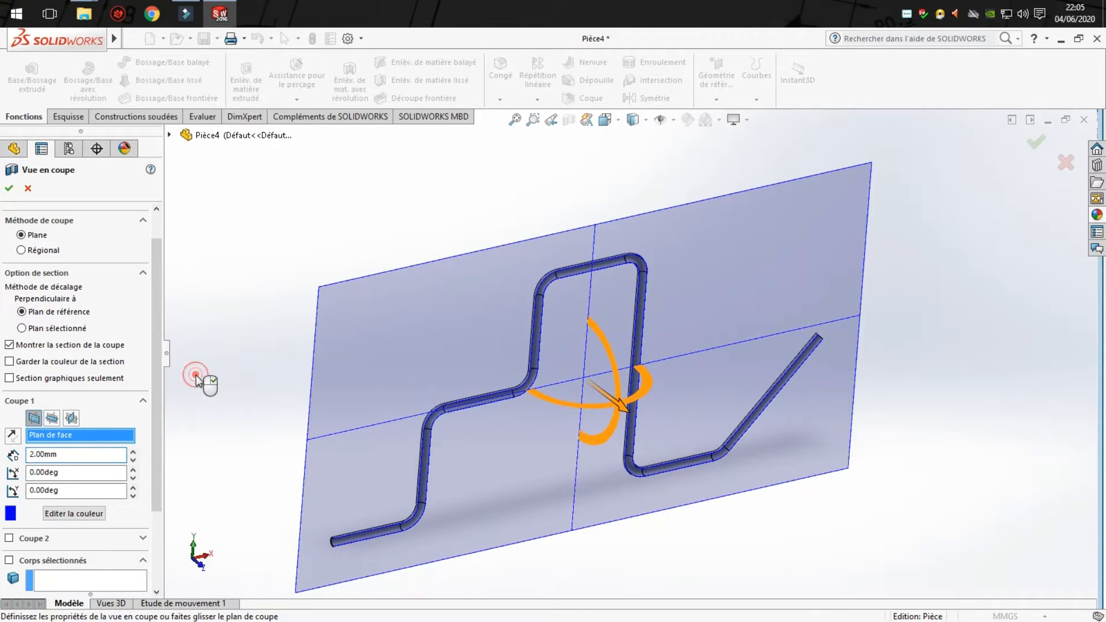
double_click(79, 456)
text(5)
click(235, 341)
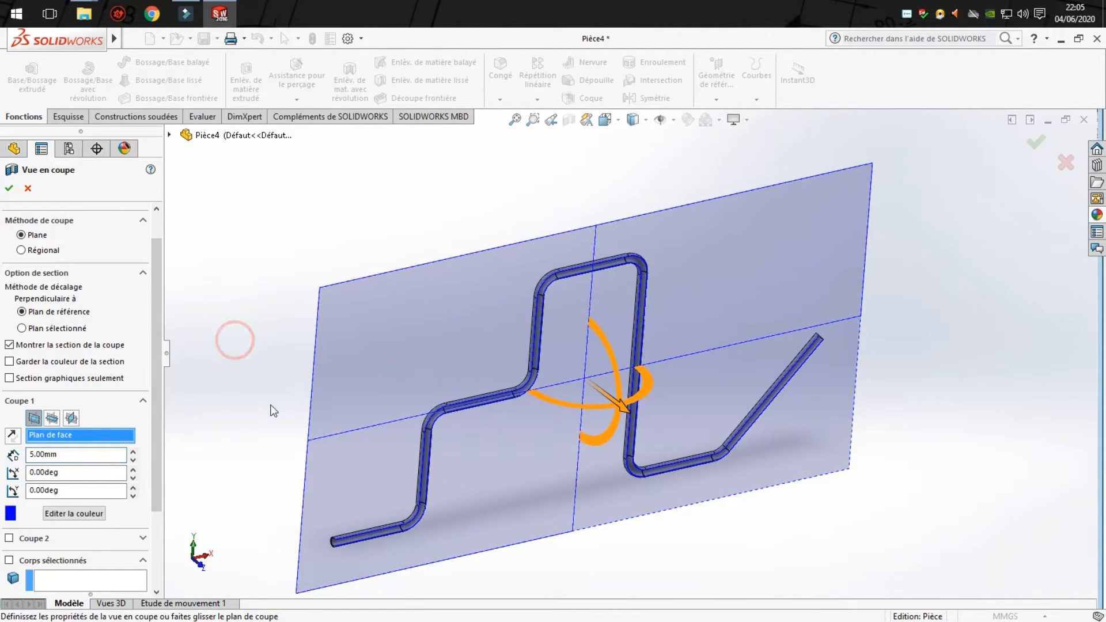
click(89, 459)
double_click(88, 457)
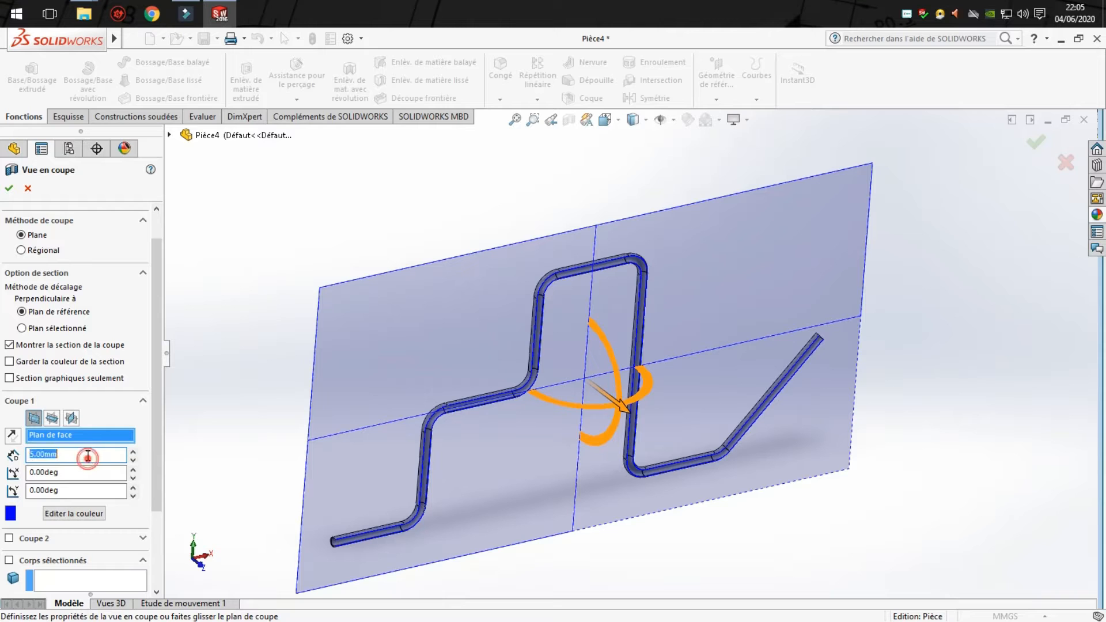
click(279, 400)
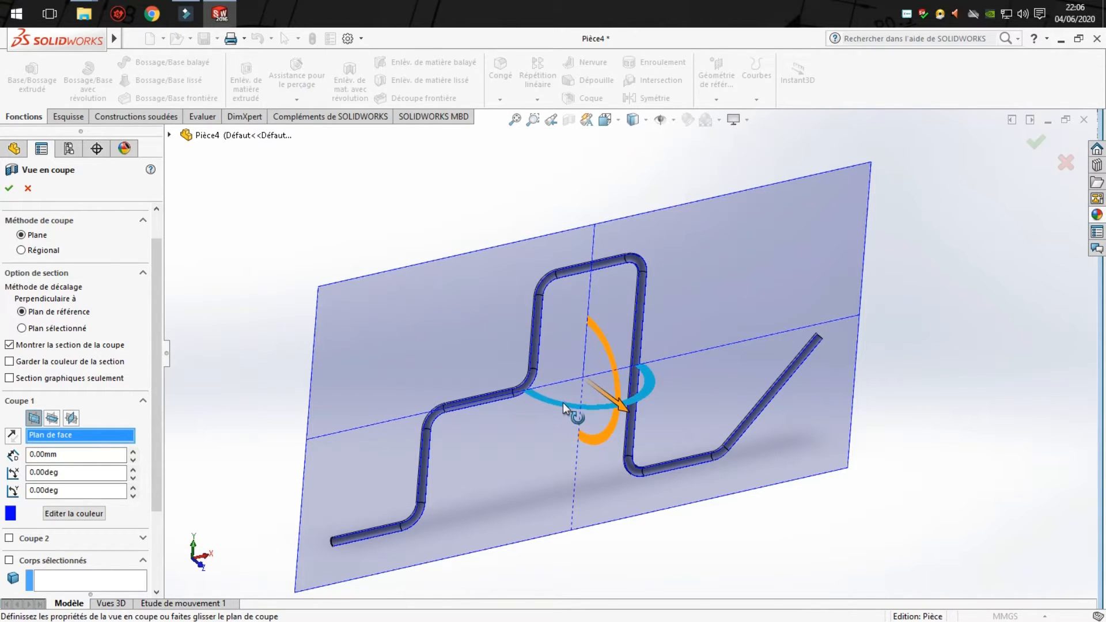
- Try tilting the section plane freely, and reset both rotation angles to 0 degrees and the offset to 0 mm
drag(563, 402, 611, 351)
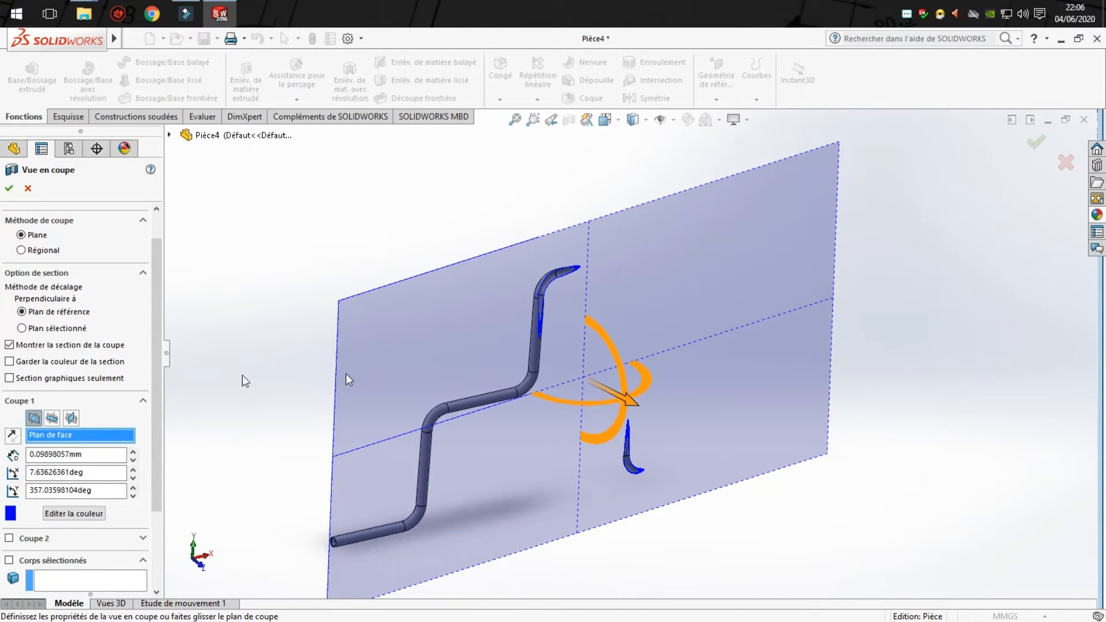
double_click(120, 470)
text(0)
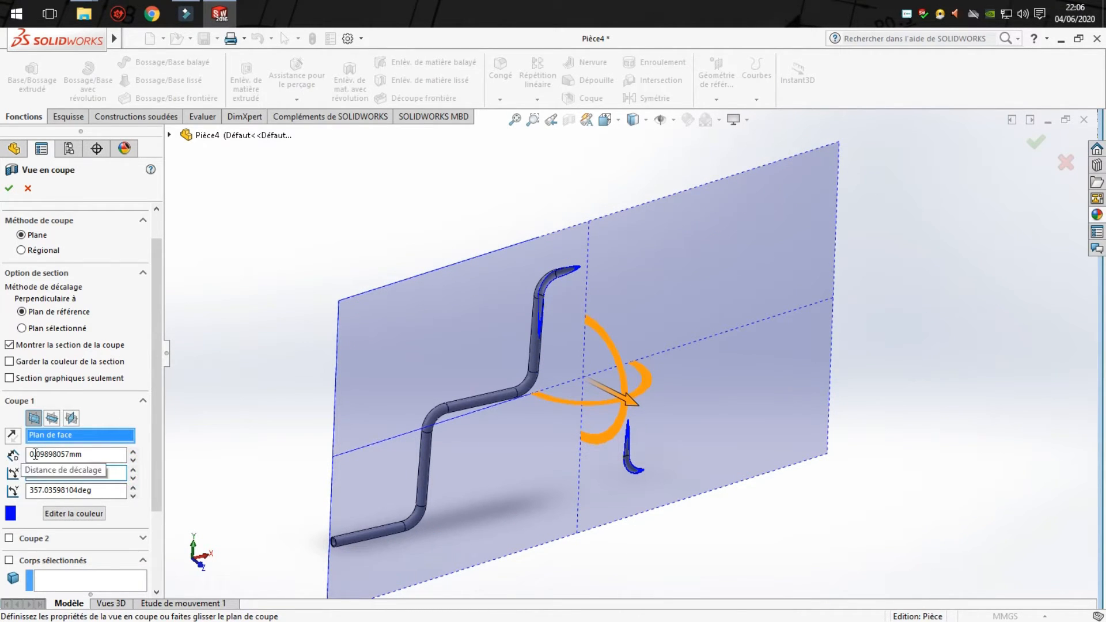
key(Return)
click(115, 487)
double_click(115, 487)
text(0)
key(Return)
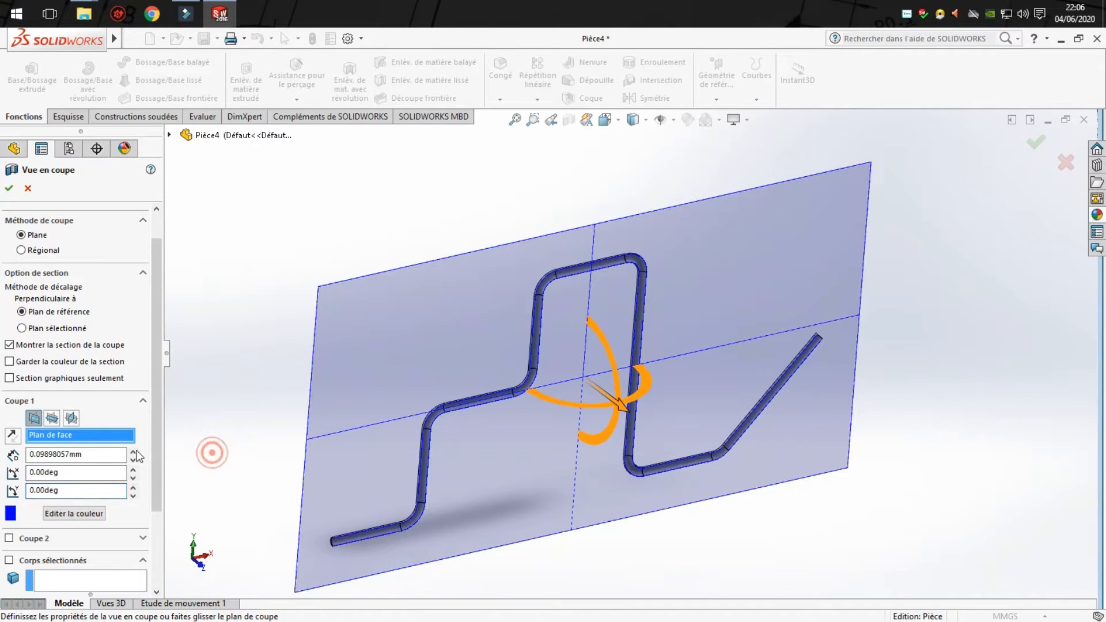
double_click(115, 455)
text(0)
key(Return)
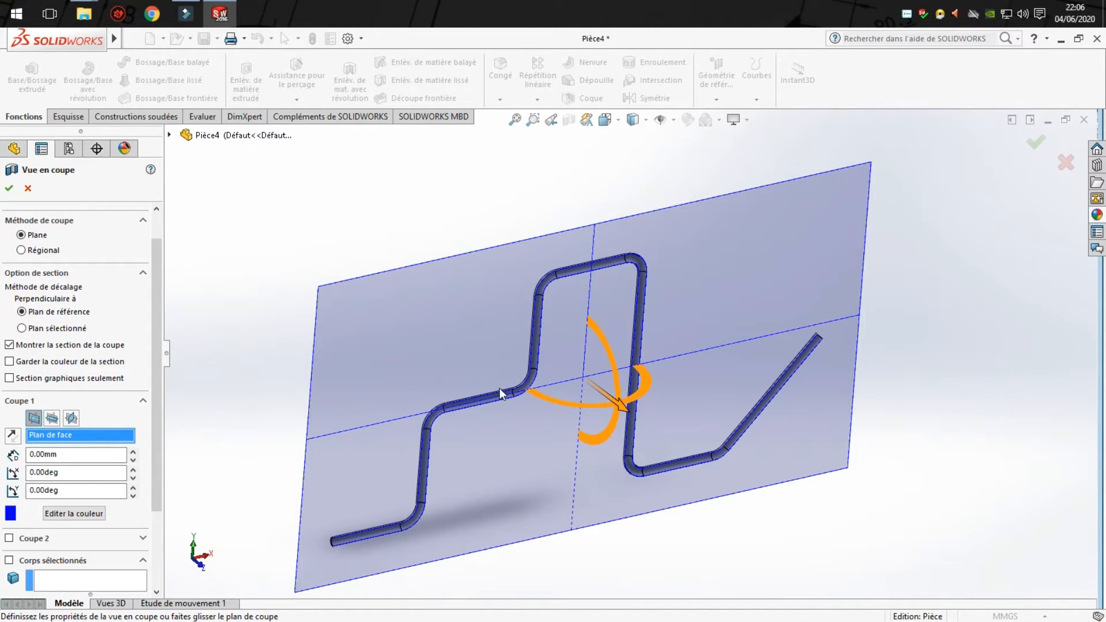
- Apply the front-plane section view and examine the hollow interior along the tube's segments and bends
click(8, 188)
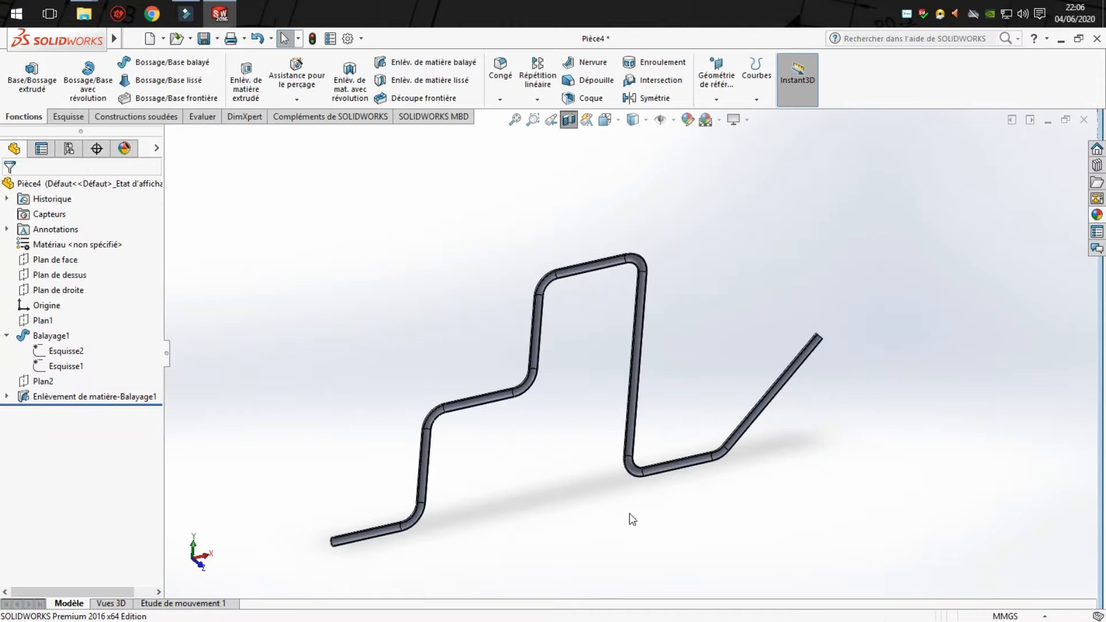
middle_drag(529, 430, 501, 424)
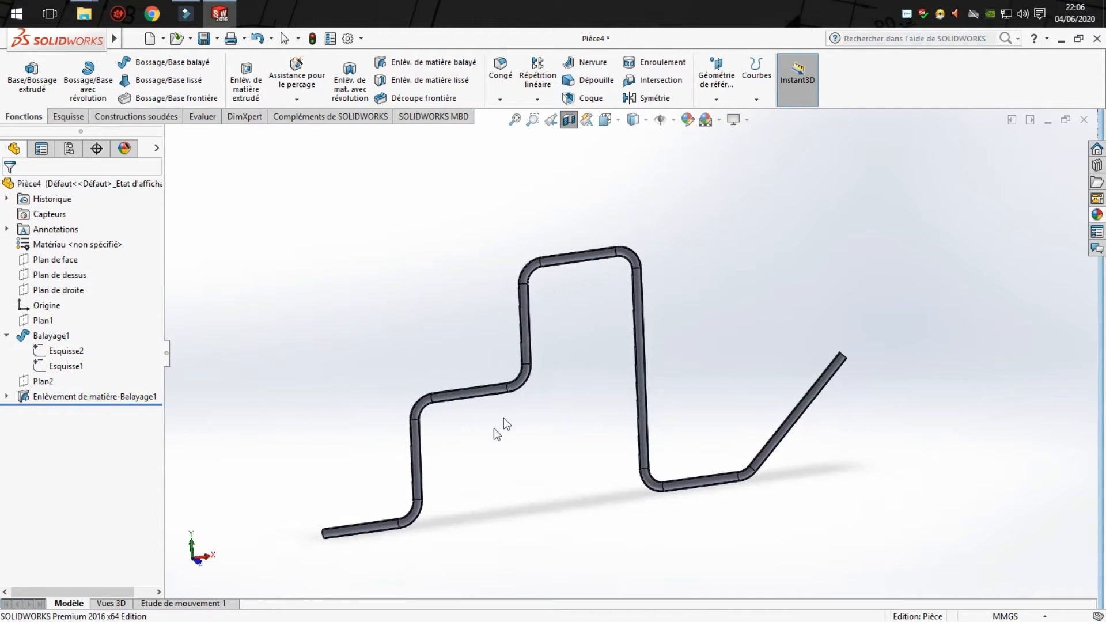
scroll(427, 501, down, 6)
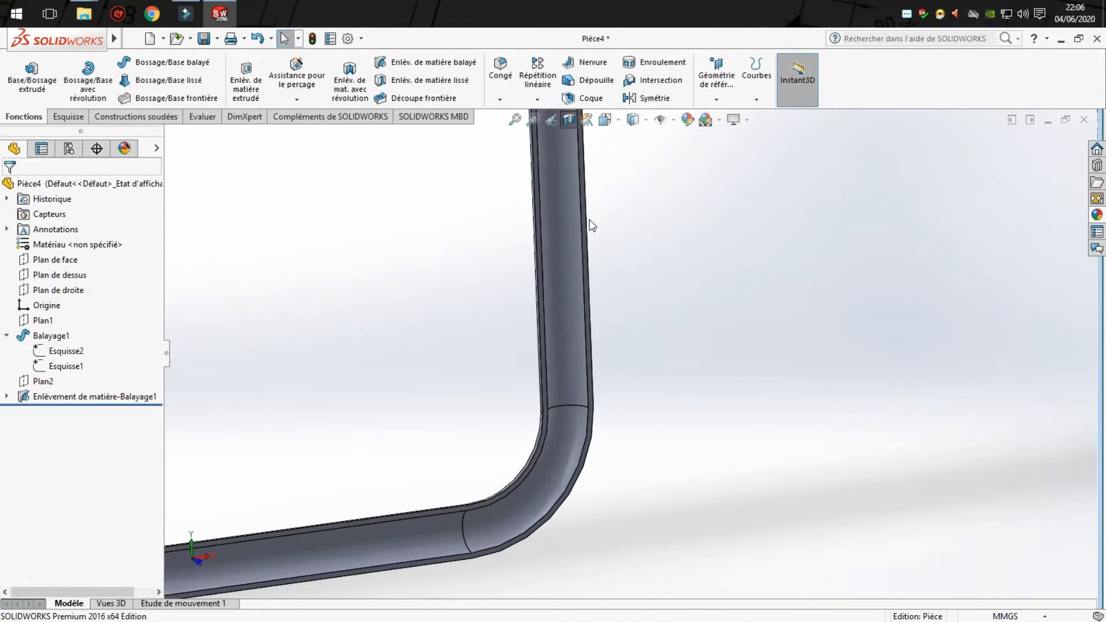
mouse_move(556, 202)
ctrl+middle_down()
mouse_move(275, 619)
mouse_move(231, 621)
ctrl+middle_up()
mouse_move(758, 210)
ctrl+middle_down()
mouse_move(427, 506)
mouse_move(429, 531)
ctrl+middle_up()
scroll(430, 527, up, 1)
mouse_move(456, 225)
ctrl+middle_down()
mouse_move(276, 494)
mouse_move(173, 373)
mouse_move(119, 130)
ctrl+middle_up()
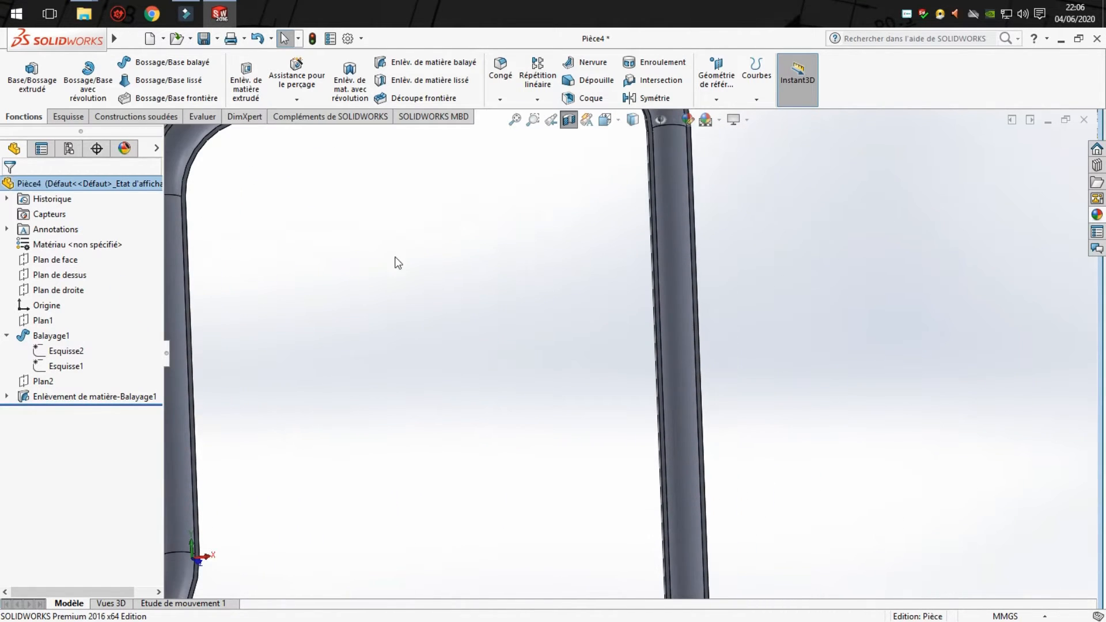
scroll(630, 375, up, 4)
ctrl+middle_drag(673, 507, 659, 369)
scroll(660, 369, up, 5)
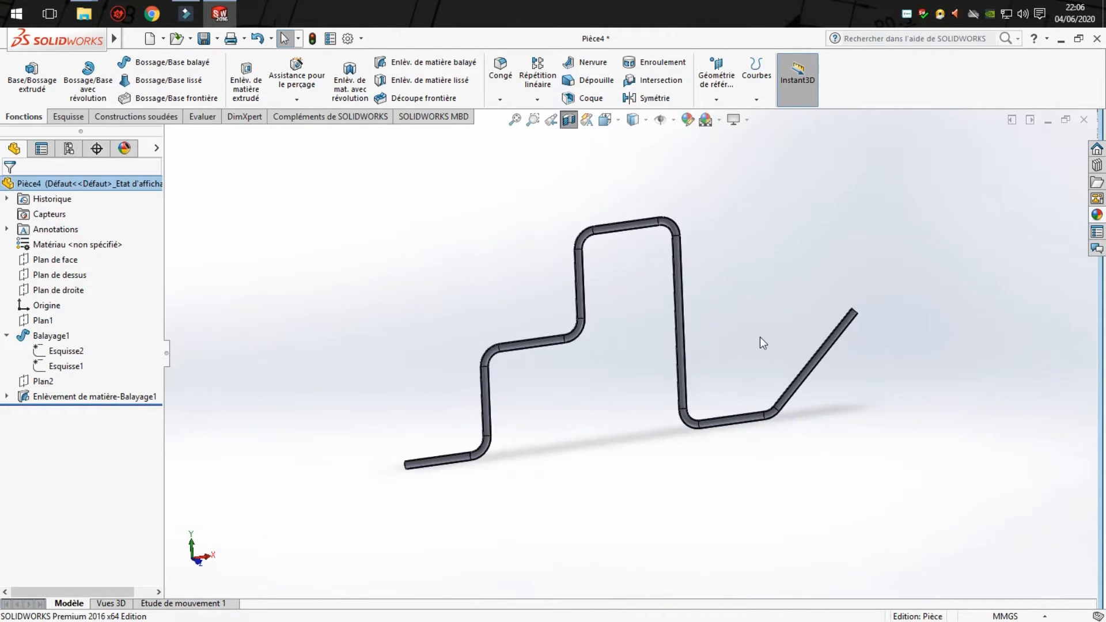
middle_drag(761, 340, 642, 311)
- Turn off the section view and show the whole tube in the isometric view
click(557, 122)
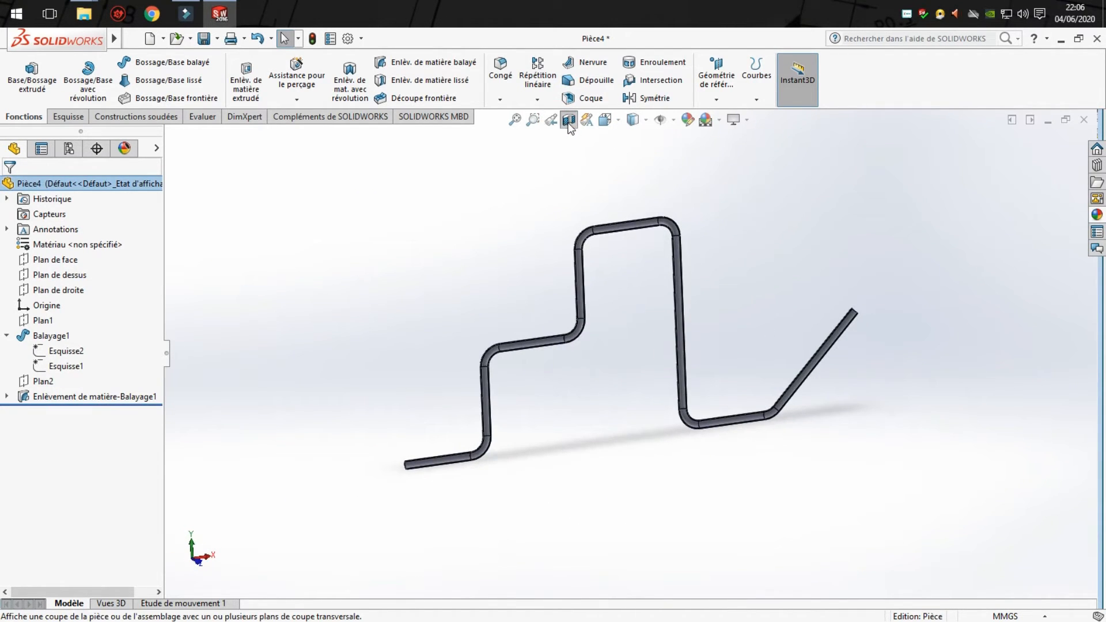
click(569, 123)
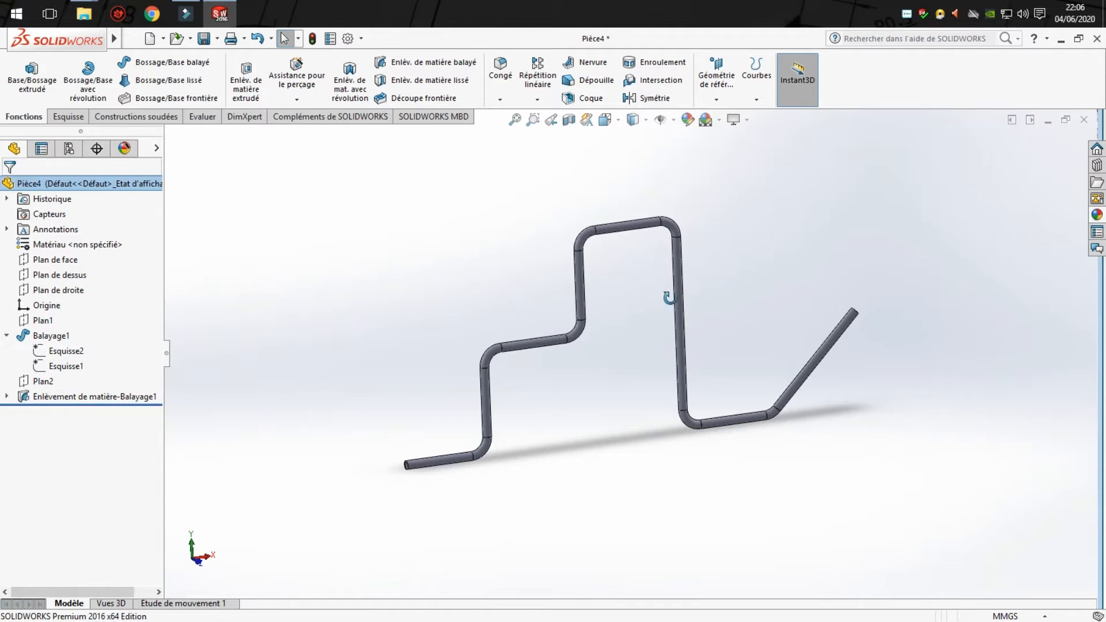
middle_drag(669, 299, 689, 309)
click(621, 121)
click(682, 163)
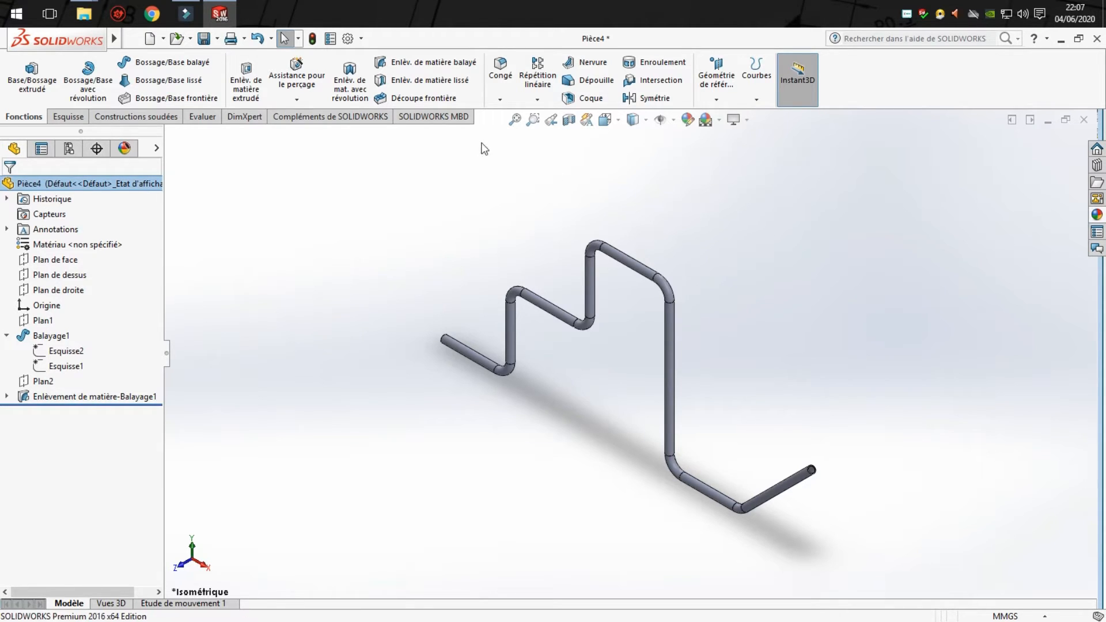
- Save the finished tube part and create a new part document
click(203, 38)
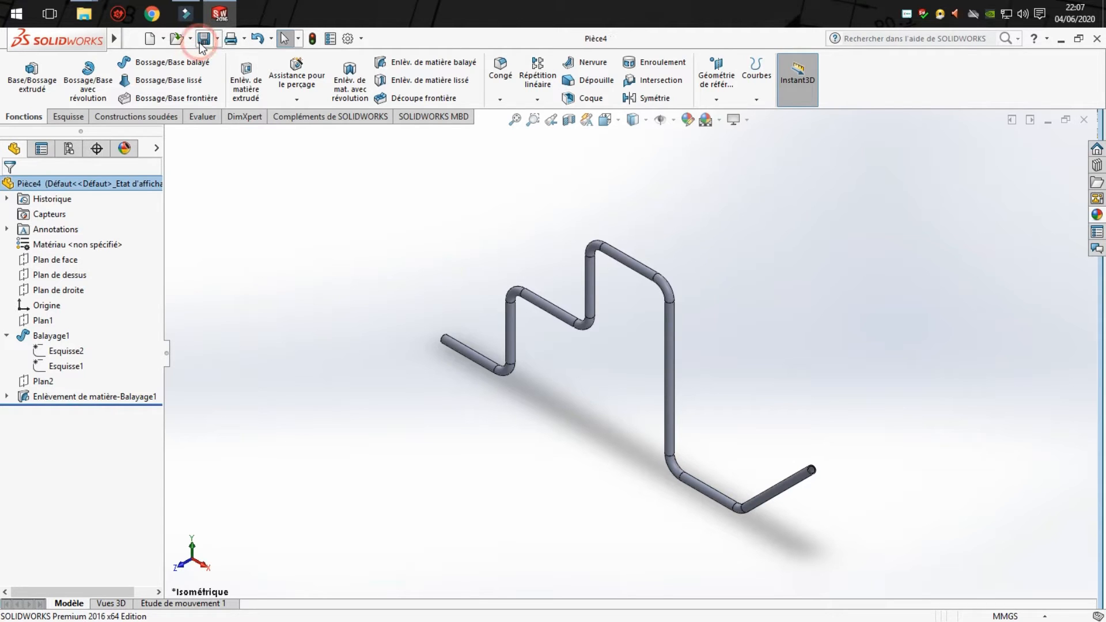
click(151, 38)
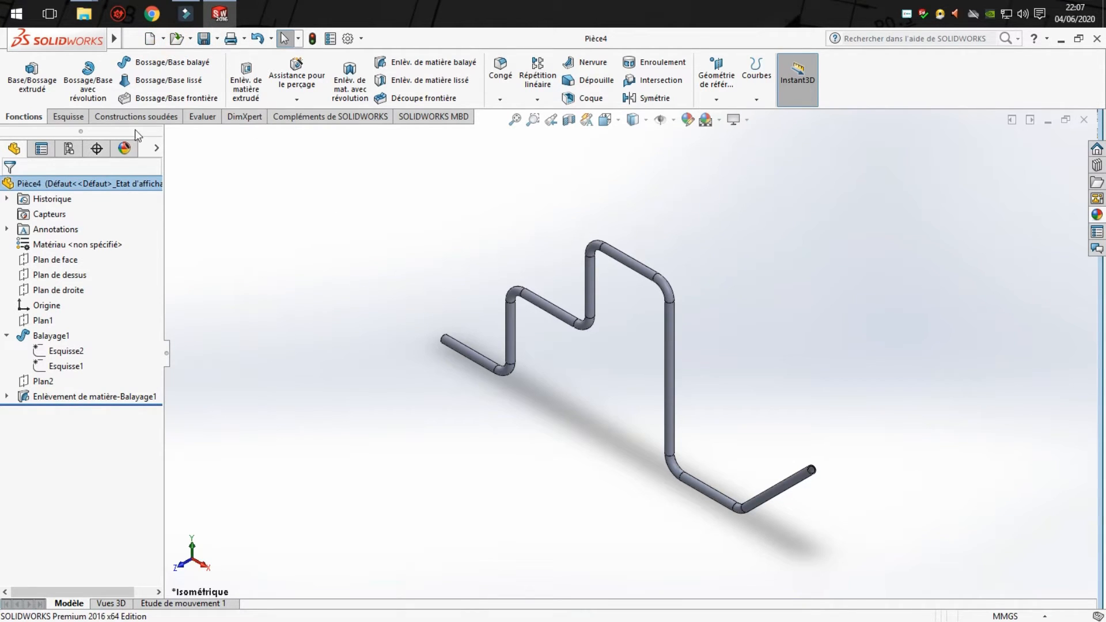
click(149, 38)
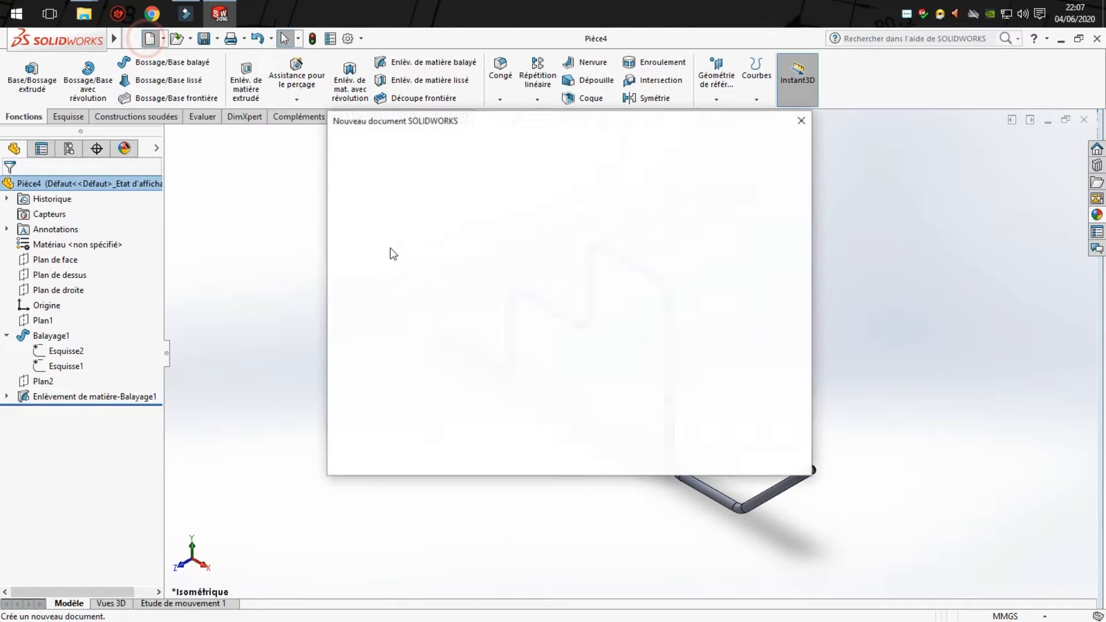
click(408, 229)
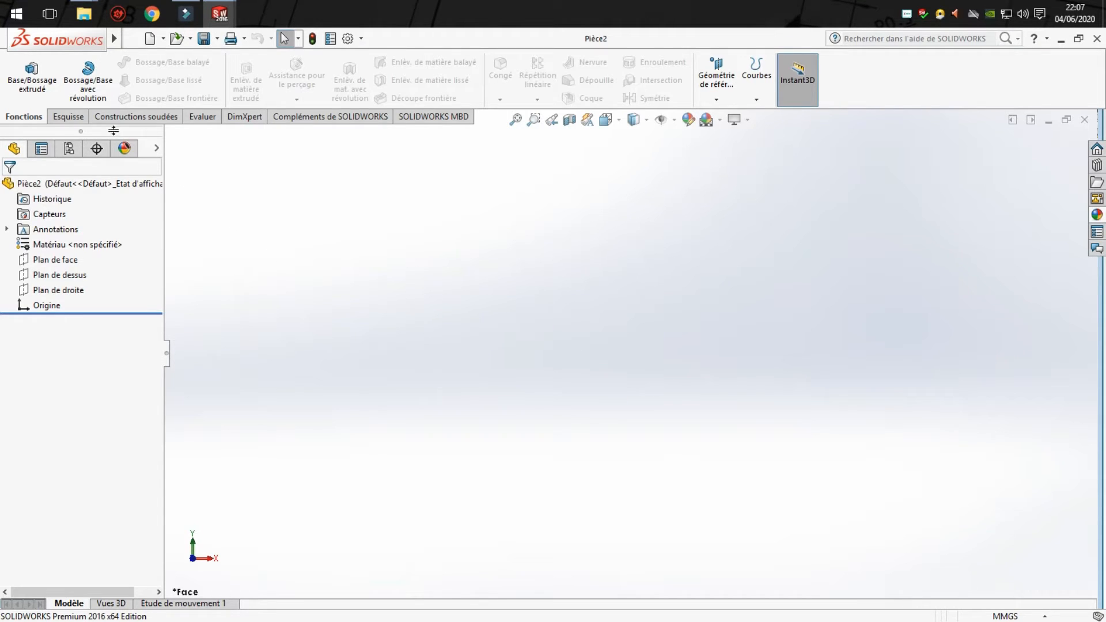
- Start a 3D sketch in the new part
click(68, 117)
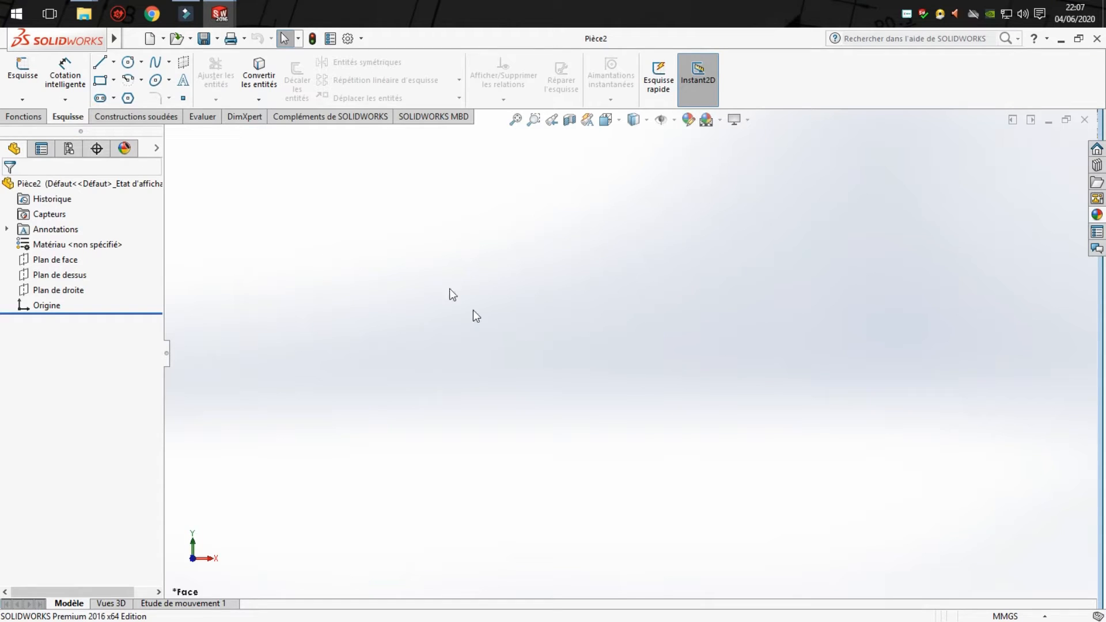
click(26, 86)
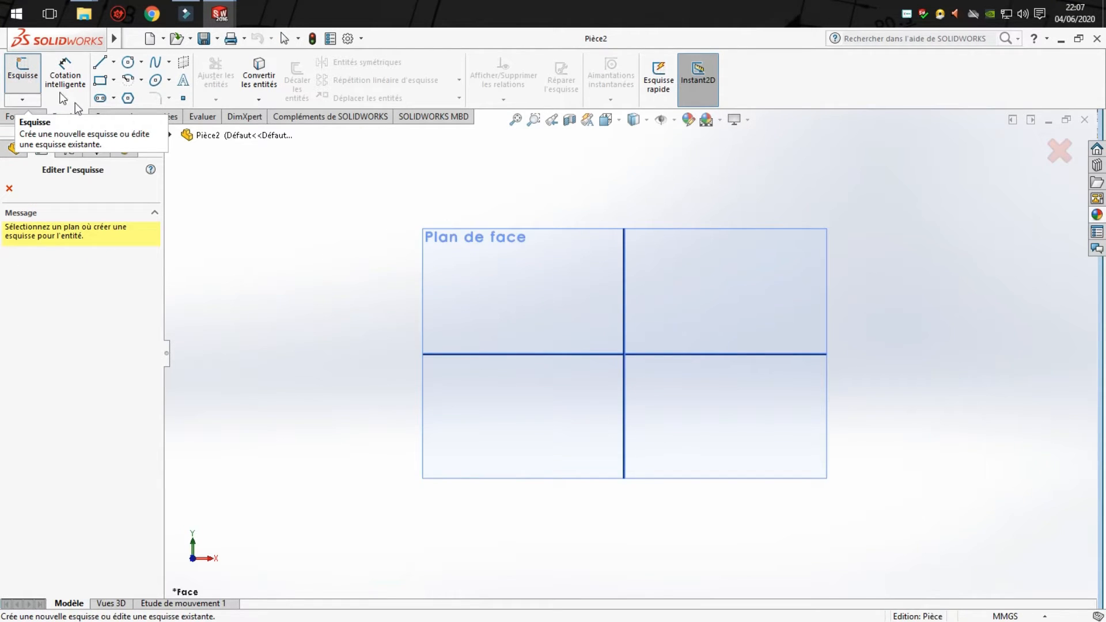
click(1053, 151)
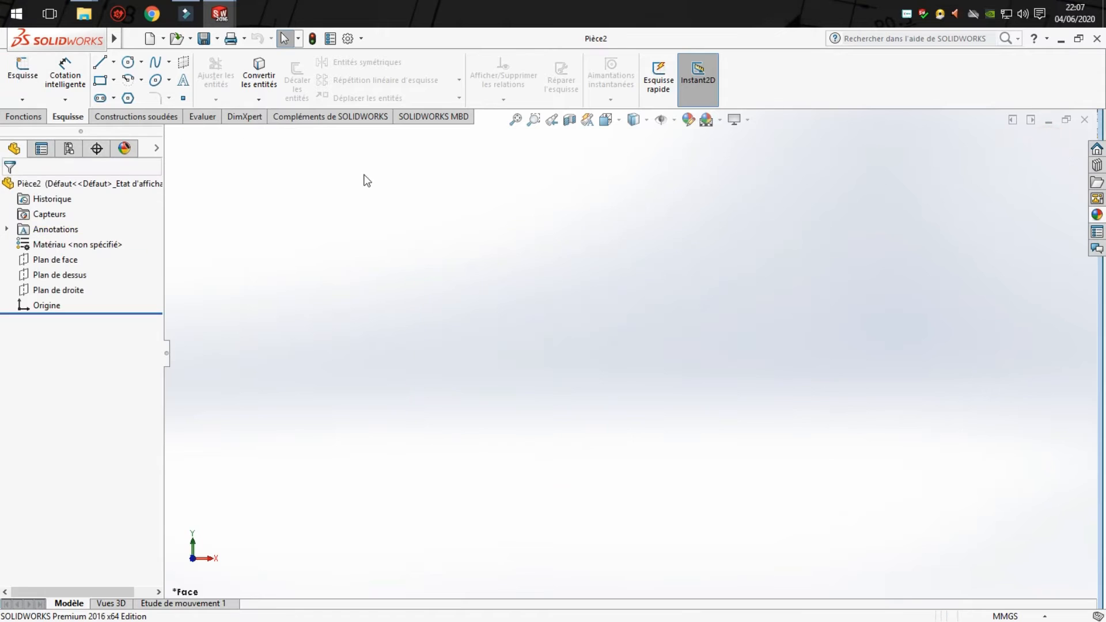
click(22, 99)
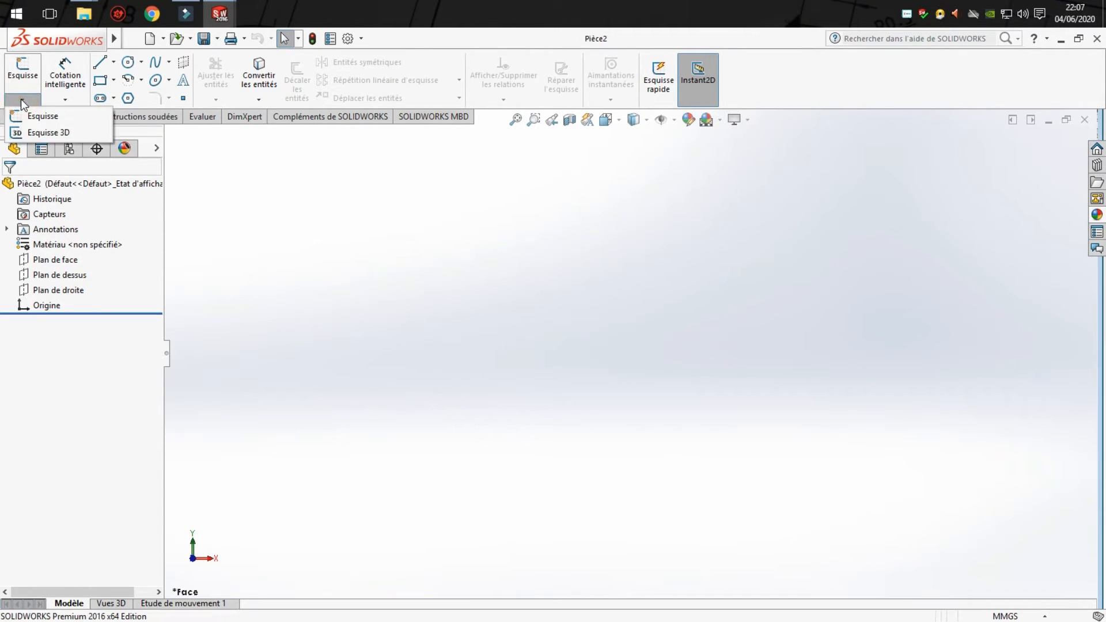
click(55, 135)
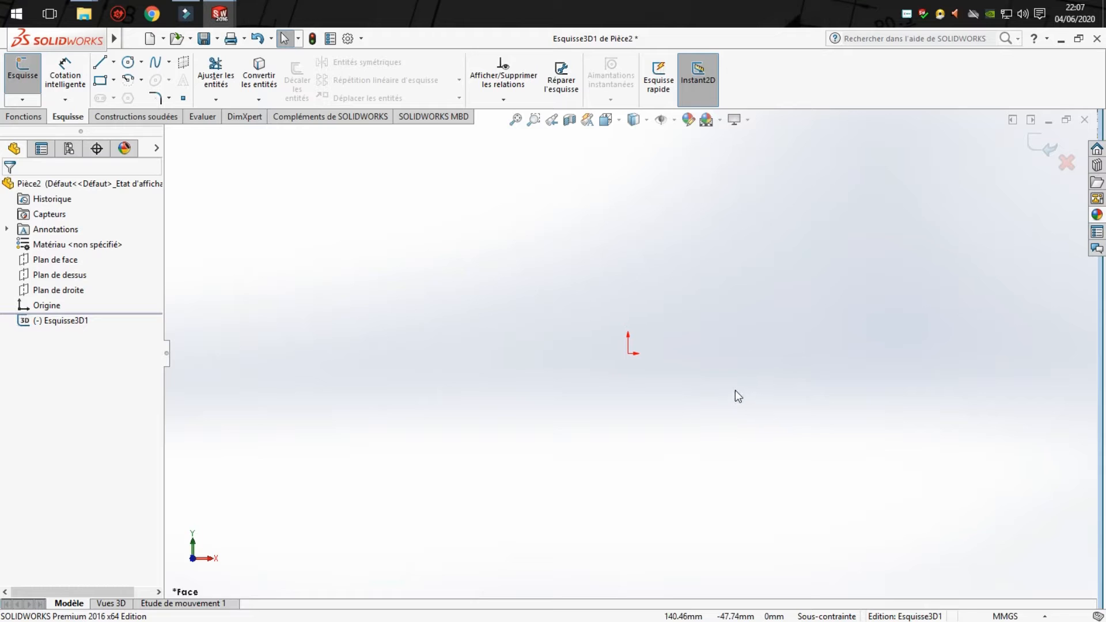
- Sketch a line from the origin about 156 mm along X, continuing about 111 mm along Y
scroll(792, 328, down, 2)
click(103, 65)
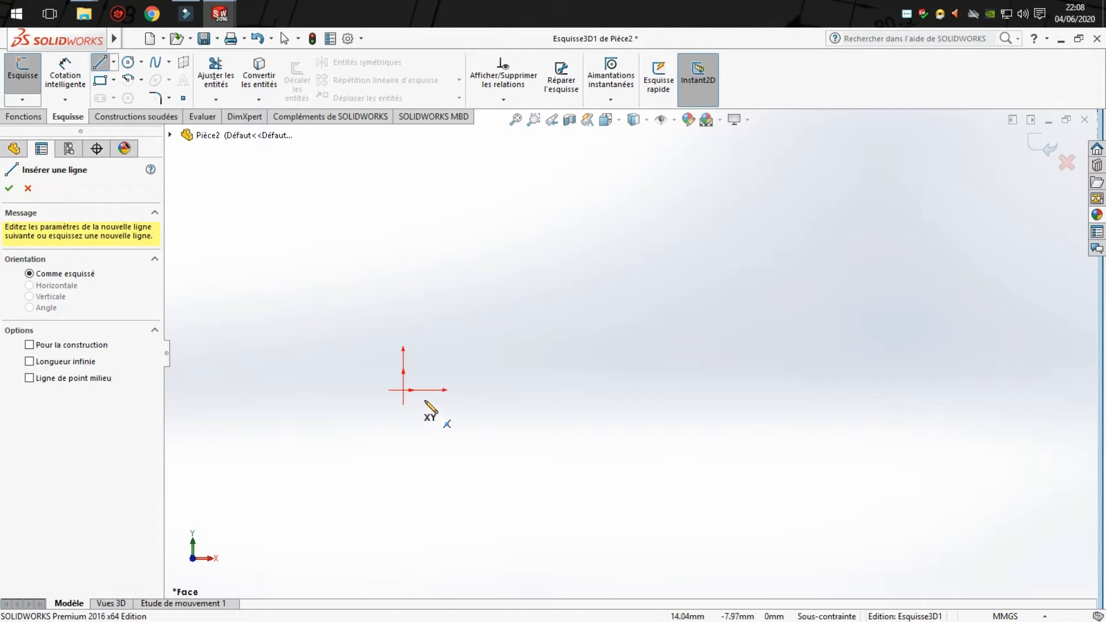
click(403, 390)
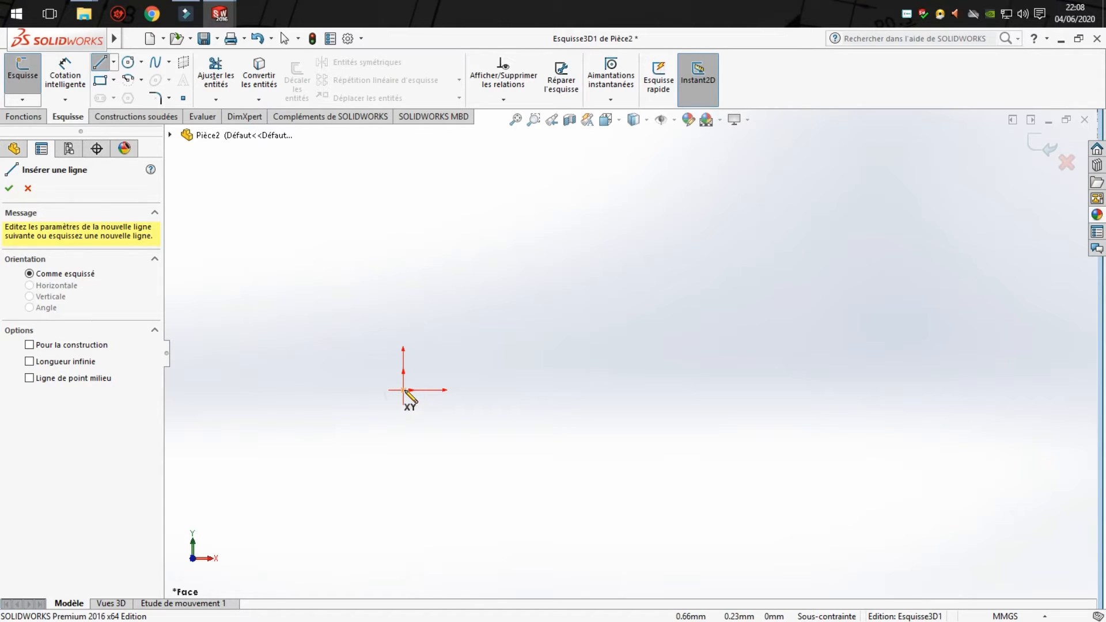
click(654, 390)
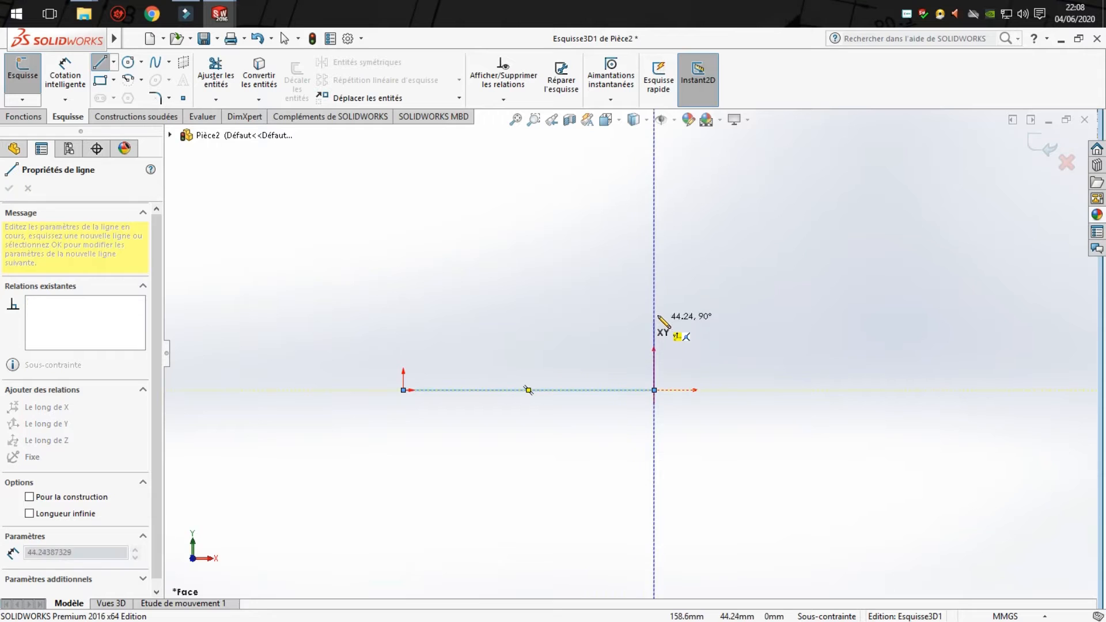
click(654, 211)
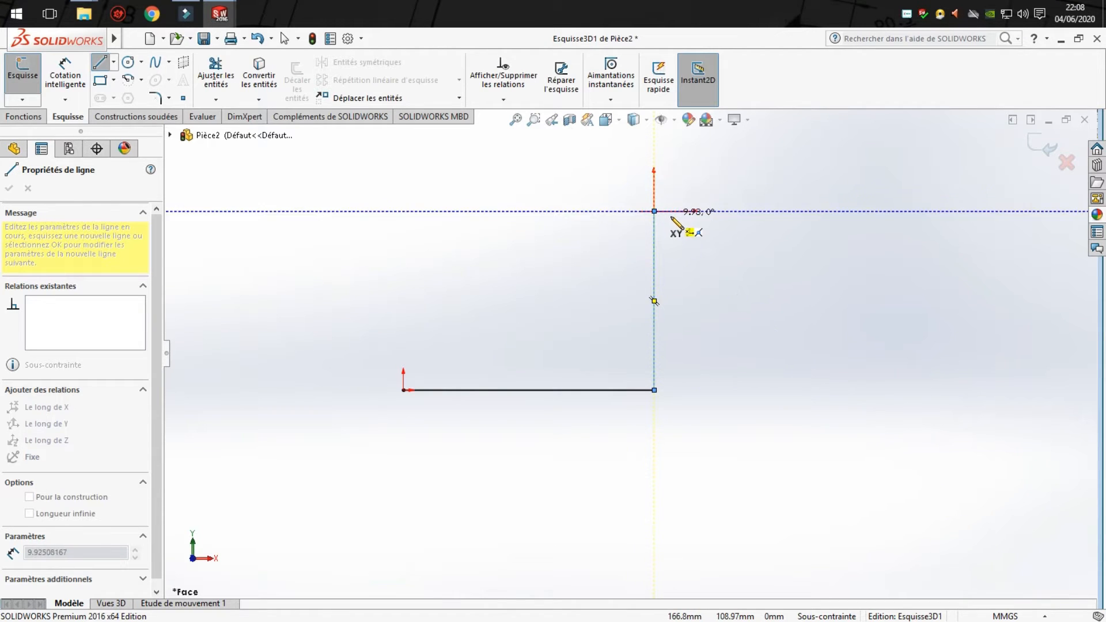
- Continue the 3D path in the YZ plane with a line about 115 mm along Z
mouse_move(672, 226)
middle_down()
mouse_move(648, 214)
mouse_move(578, 237)
mouse_move(569, 312)
middle_up()
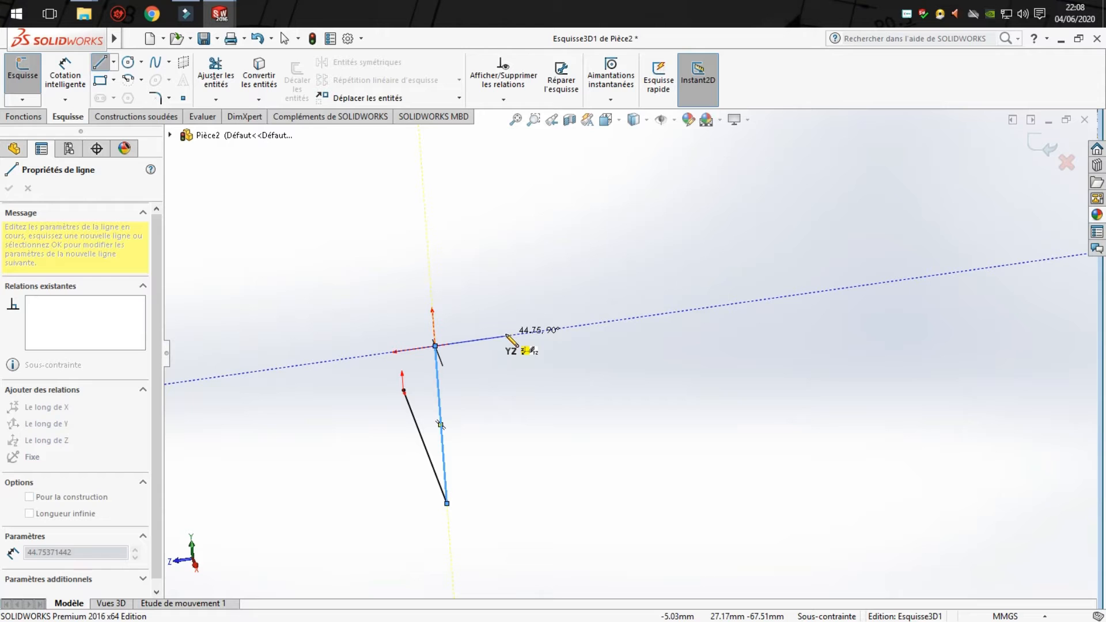
mouse_move(494, 341)
middle_down()
mouse_move(528, 388)
mouse_move(605, 449)
mouse_move(644, 442)
mouse_move(612, 392)
mouse_move(605, 444)
mouse_move(669, 415)
mouse_move(655, 372)
middle_up()
scroll(632, 435, up, 3)
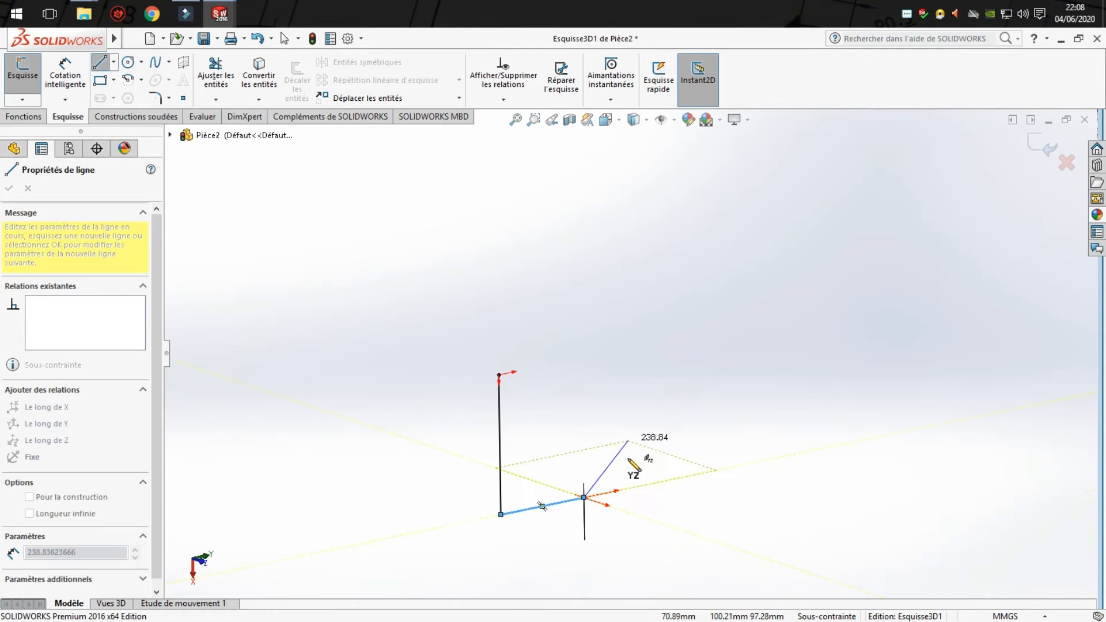
mouse_move(602, 508)
middle_down()
mouse_move(602, 528)
mouse_move(637, 493)
middle_up()
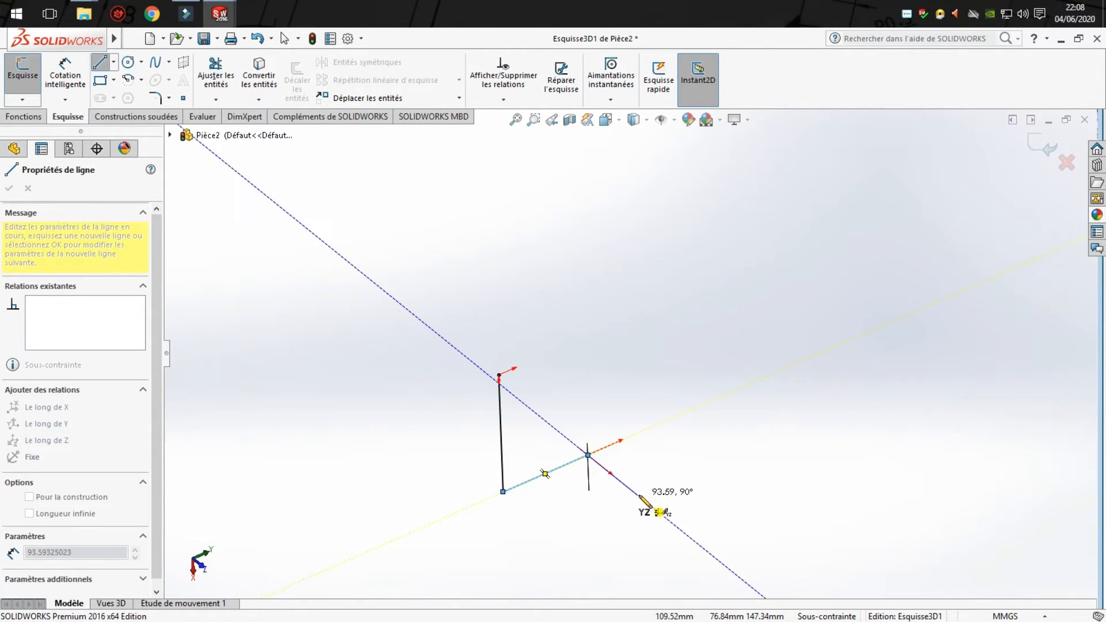
click(650, 506)
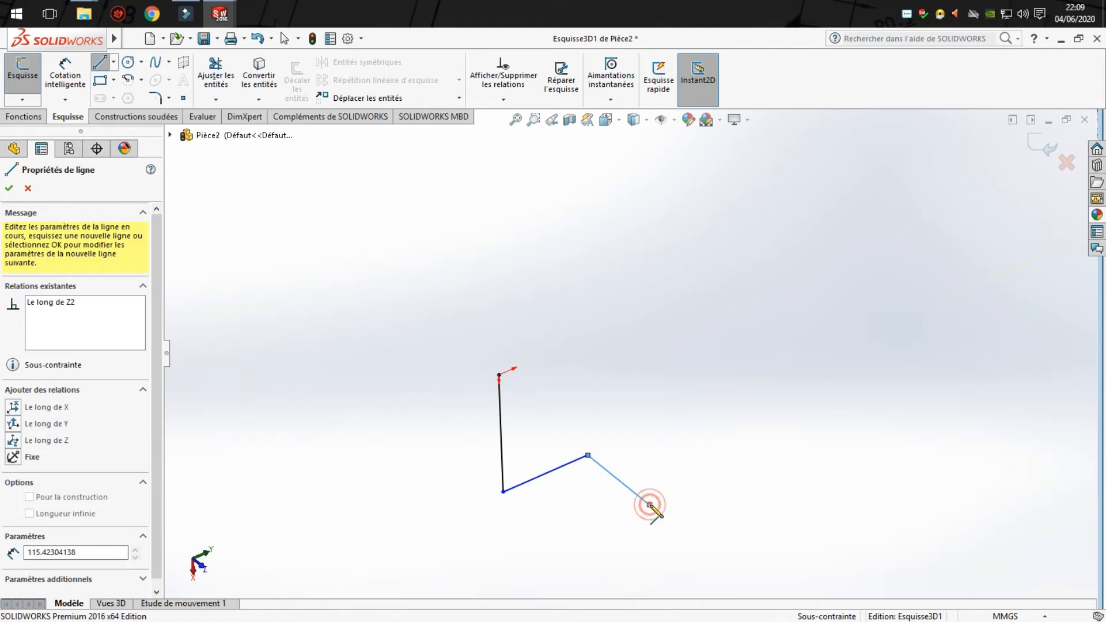
- Add a path segment in the XY plane about 143 mm long, running back parallel to X
mouse_move(649, 504)
middle_down()
mouse_move(672, 462)
mouse_move(662, 494)
mouse_move(605, 420)
middle_up()
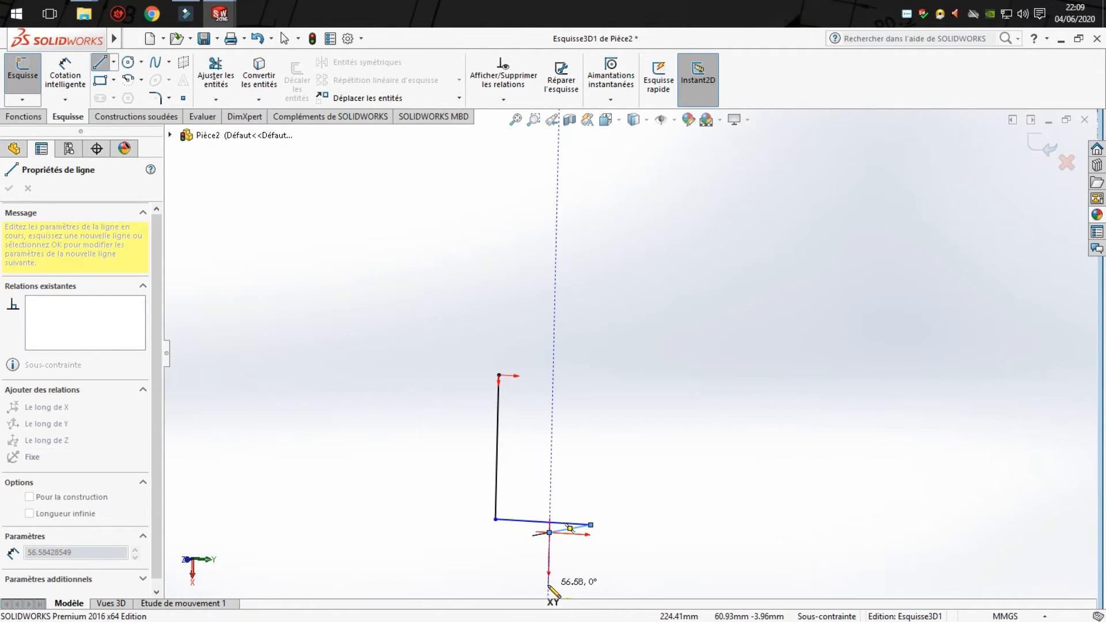
mouse_move(538, 576)
middle_down()
mouse_move(462, 592)
mouse_move(444, 531)
mouse_move(452, 600)
middle_up()
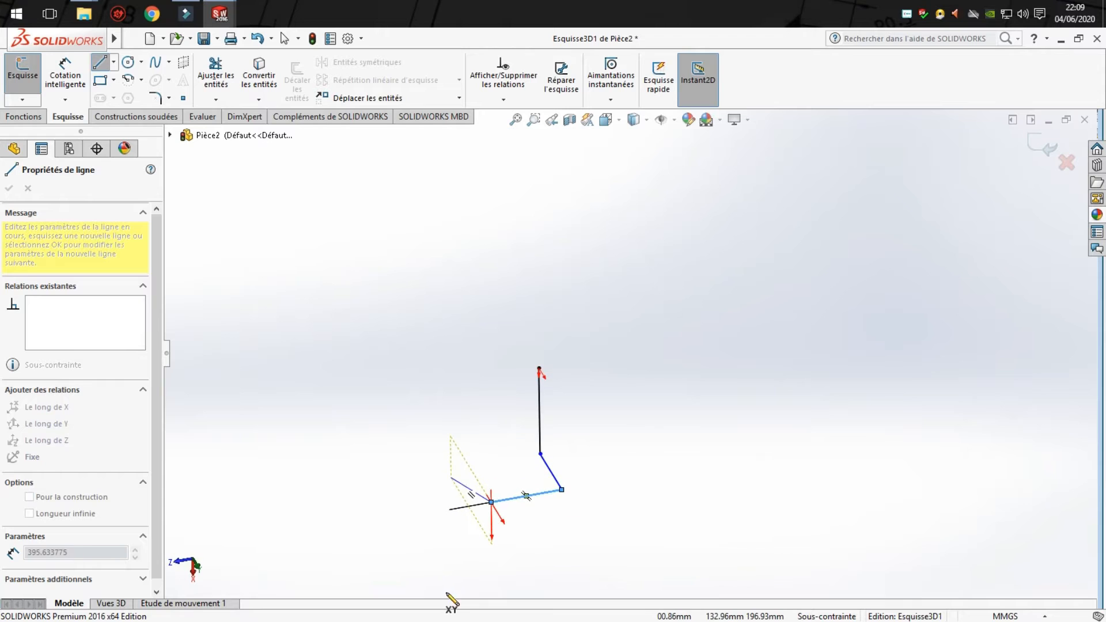
click(489, 425)
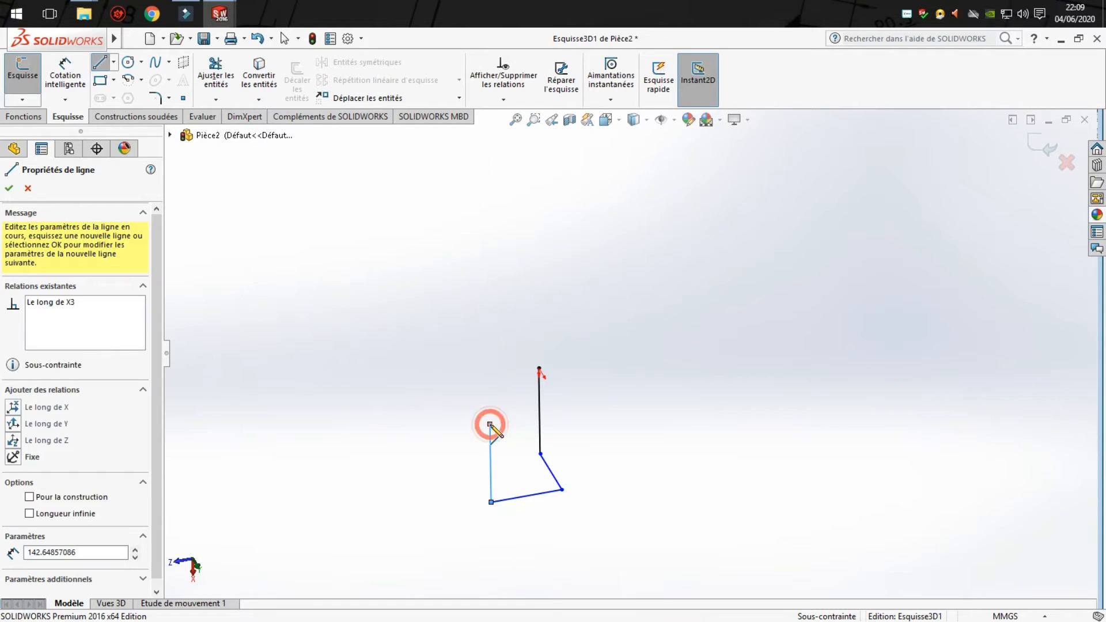
- Continue the path in the ZX plane with a line about 200 mm long in the negative Z direction
mouse_move(489, 425)
middle_down()
mouse_move(506, 438)
mouse_move(551, 420)
mouse_move(676, 416)
mouse_move(655, 532)
mouse_move(622, 567)
middle_up()
mouse_move(599, 341)
middle_down()
mouse_move(724, 271)
mouse_move(694, 388)
mouse_move(675, 392)
middle_up()
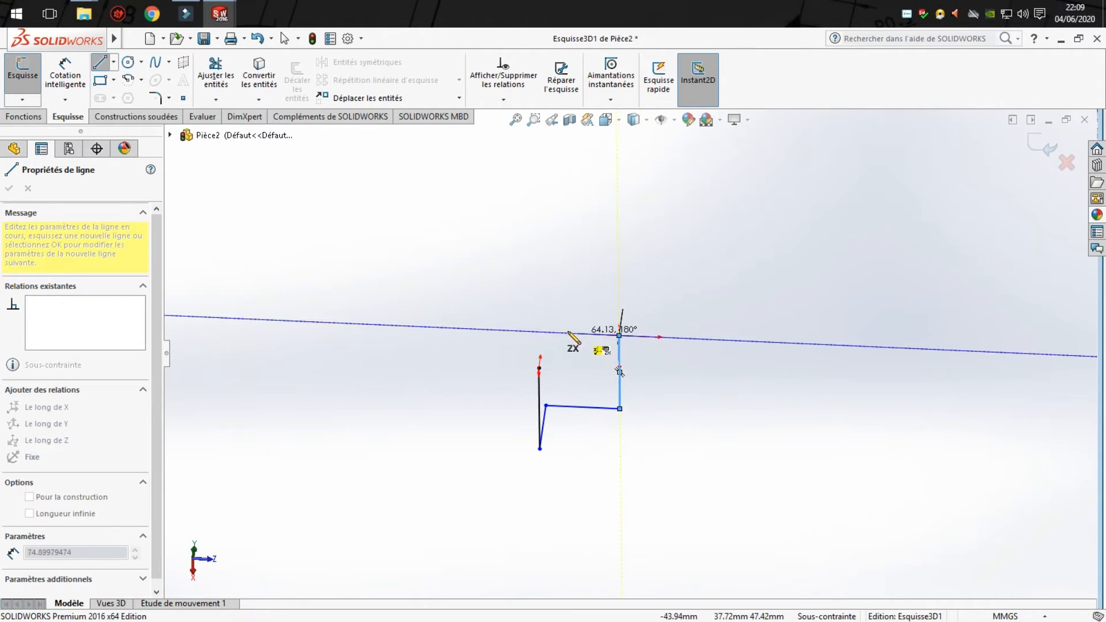
mouse_move(548, 332)
middle_down()
mouse_move(573, 321)
mouse_move(573, 333)
mouse_move(556, 338)
middle_up()
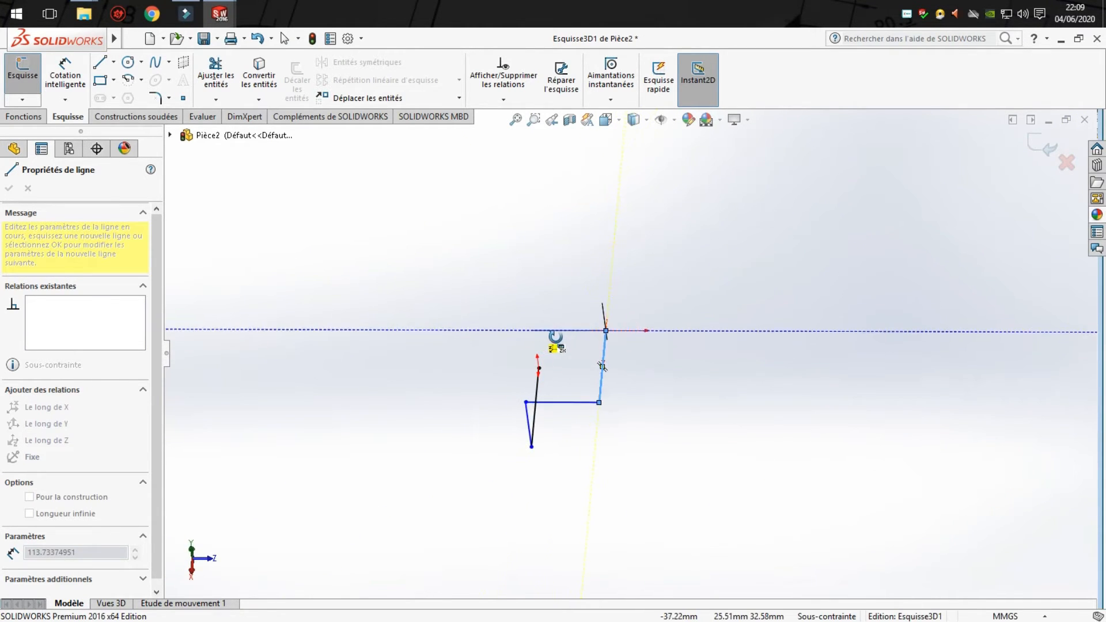
click(478, 332)
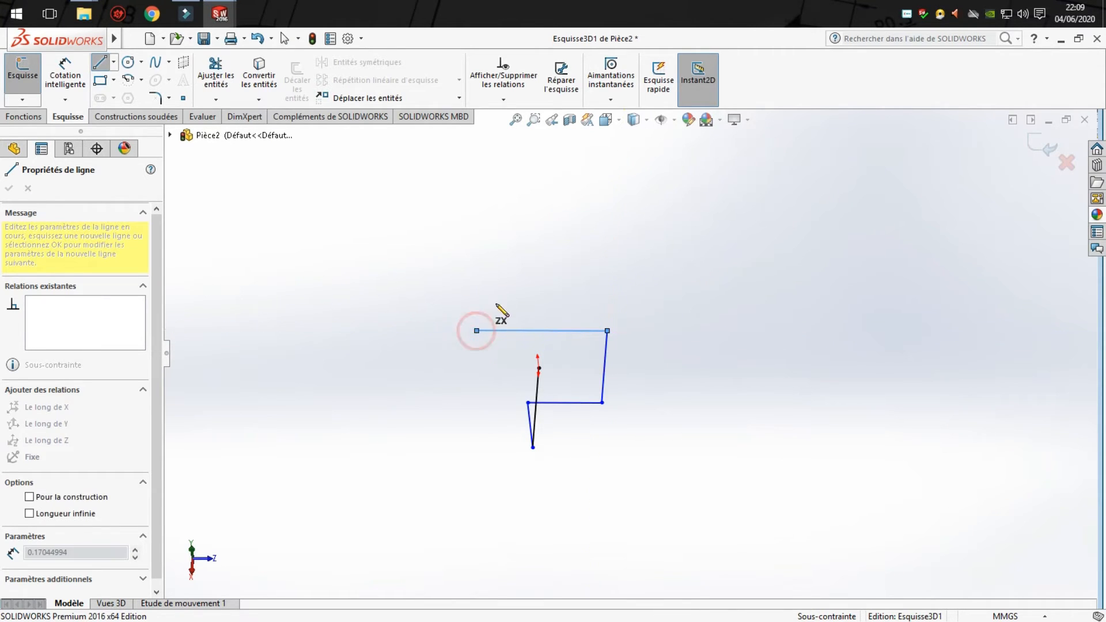
- End the 3D path with a line about 178 mm long along Y, drawn in the XY plane
mouse_move(521, 288)
middle_down()
mouse_move(444, 178)
mouse_move(394, 248)
mouse_move(336, 257)
mouse_move(346, 323)
middle_up()
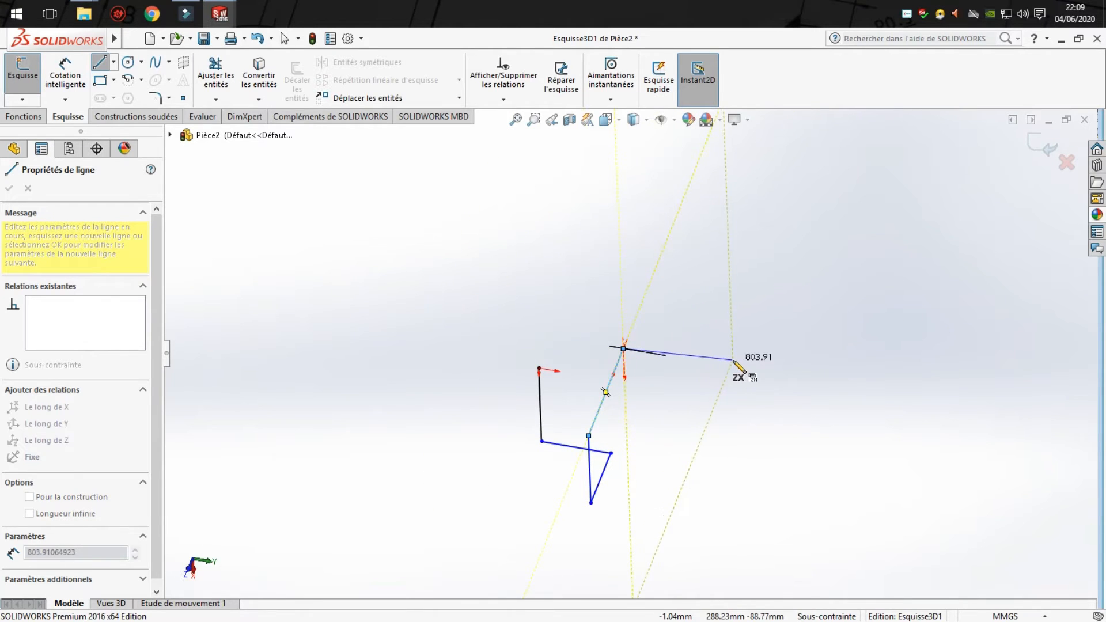
mouse_move(732, 376)
middle_down()
mouse_move(694, 306)
mouse_move(709, 296)
middle_up()
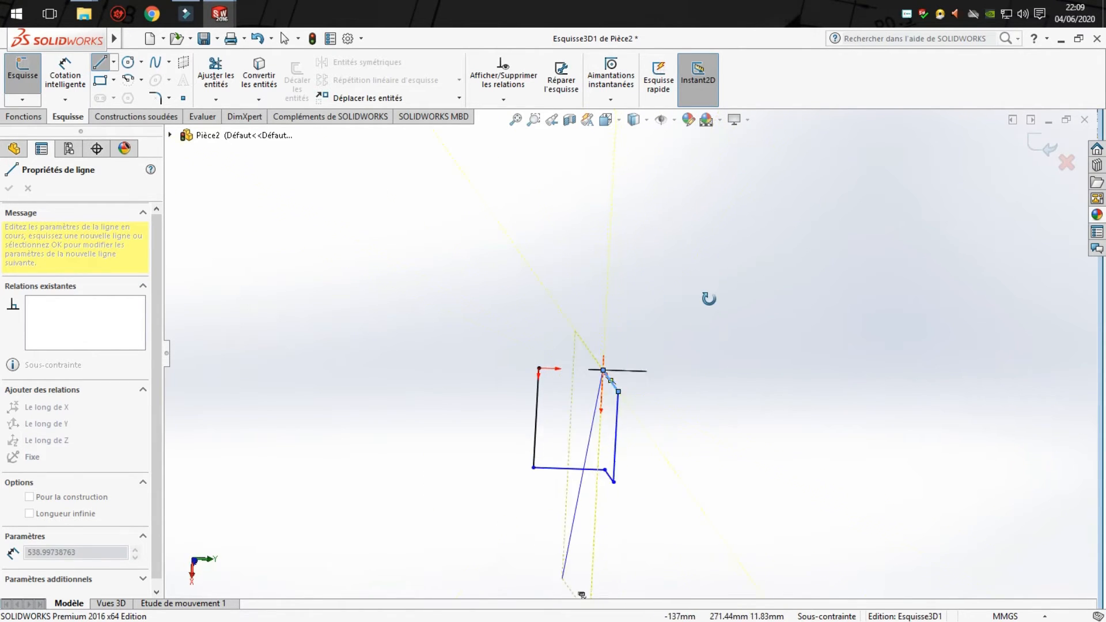
mouse_move(680, 369)
middle_down()
mouse_move(622, 250)
mouse_move(573, 444)
mouse_move(721, 382)
mouse_move(744, 485)
mouse_move(730, 455)
middle_up()
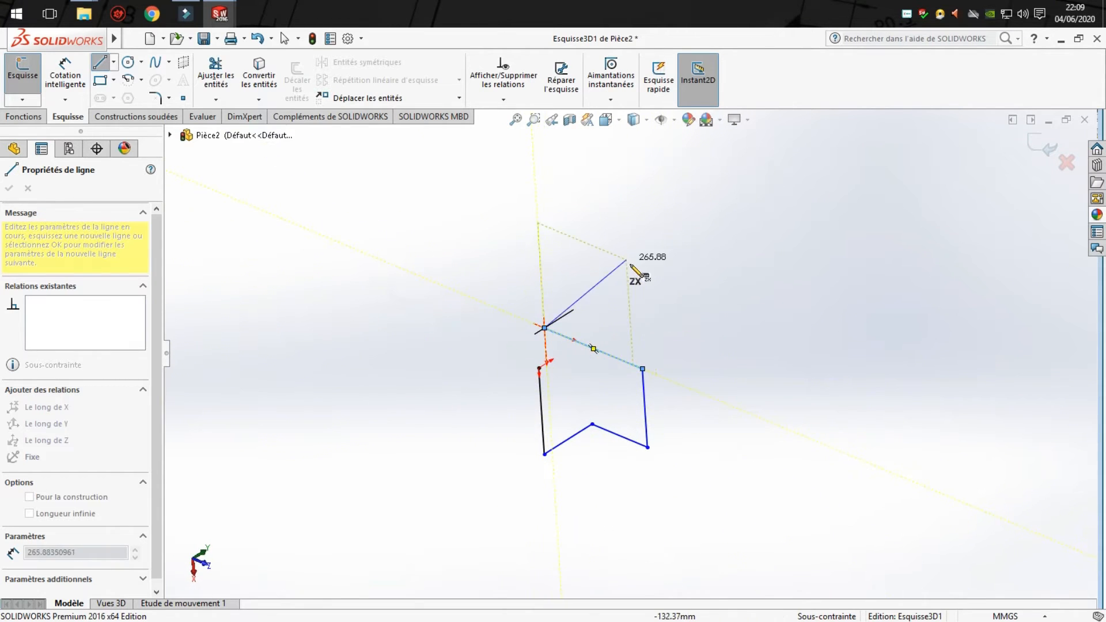
scroll(616, 260, down, 3)
scroll(526, 372, down, 2)
mouse_move(519, 391)
middle_down()
mouse_move(540, 329)
mouse_move(511, 338)
mouse_move(605, 345)
middle_up()
mouse_move(652, 264)
middle_down()
mouse_move(617, 161)
mouse_move(766, 514)
mouse_move(680, 437)
mouse_move(685, 520)
mouse_move(803, 509)
mouse_move(773, 538)
mouse_move(819, 497)
mouse_move(755, 385)
mouse_move(634, 425)
mouse_move(534, 407)
mouse_move(553, 530)
middle_up()
key(Tab)
scroll(420, 482, up, 1)
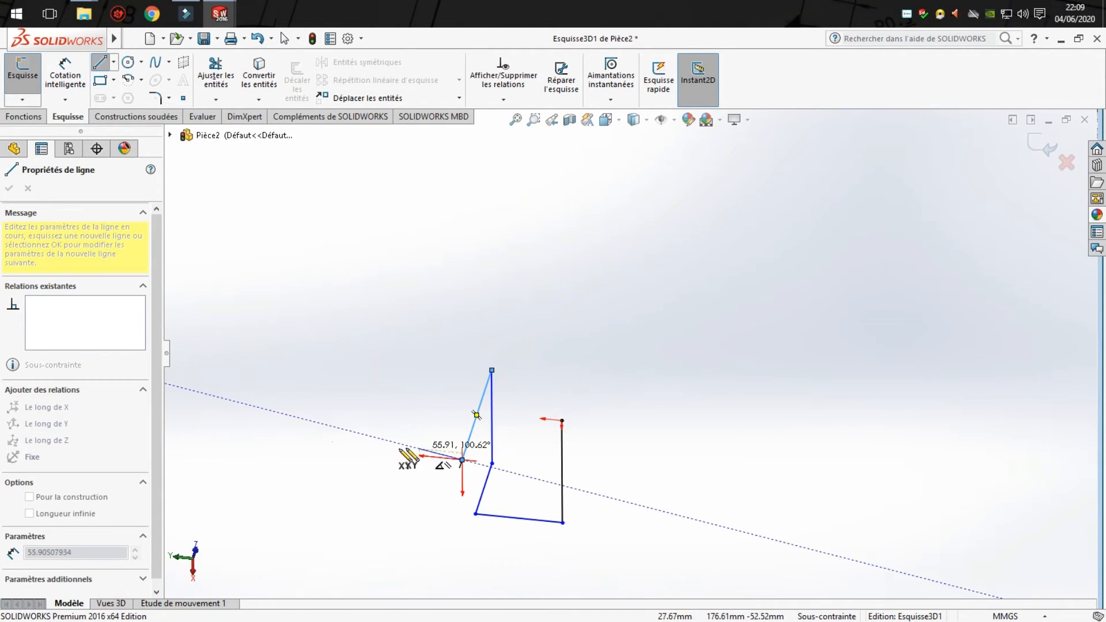
click(325, 449)
key(Escape)
- Dimension the first path segment, which starts at the origin, to 200 mm
mouse_move(457, 494)
middle_down()
mouse_move(573, 378)
mouse_move(672, 442)
mouse_move(770, 449)
mouse_move(756, 534)
mouse_move(732, 483)
mouse_move(768, 484)
mouse_move(667, 400)
mouse_move(527, 388)
middle_up()
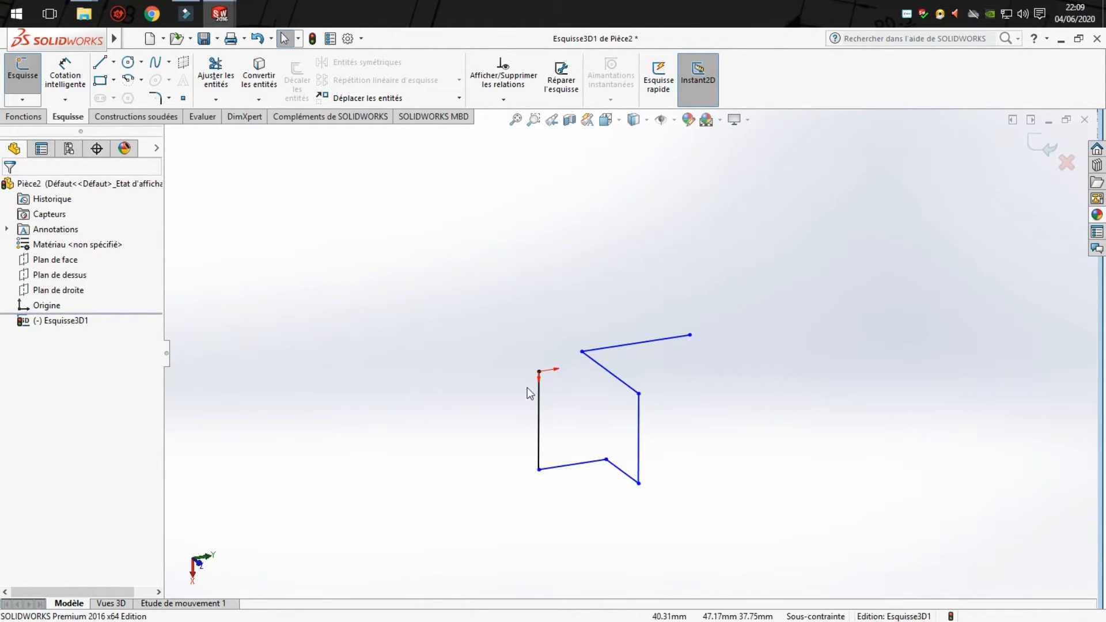
click(65, 74)
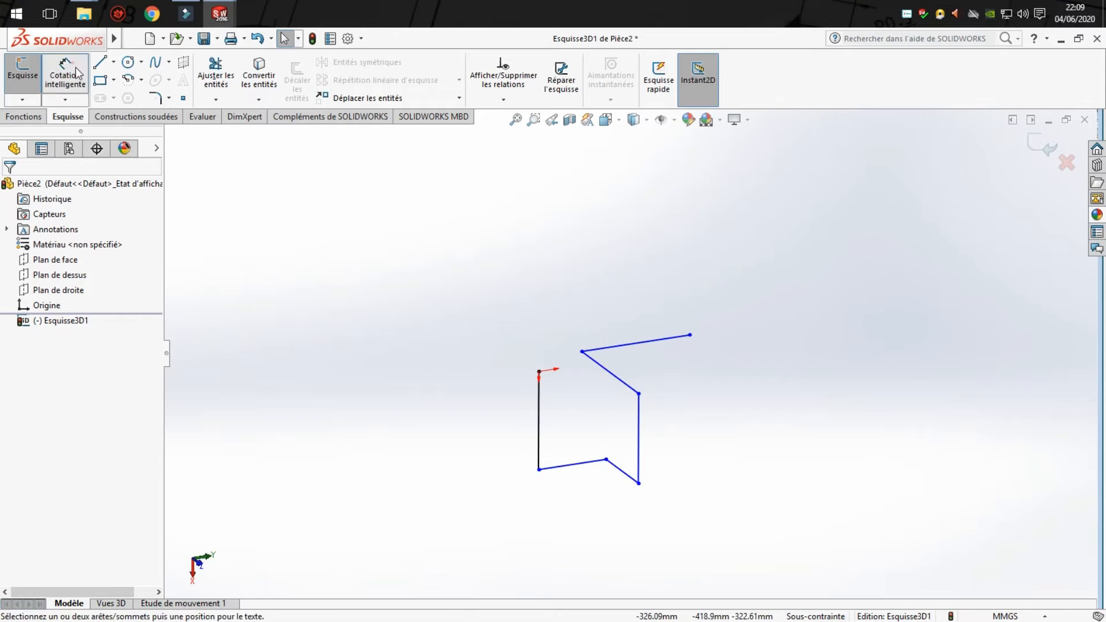
click(538, 435)
click(490, 431)
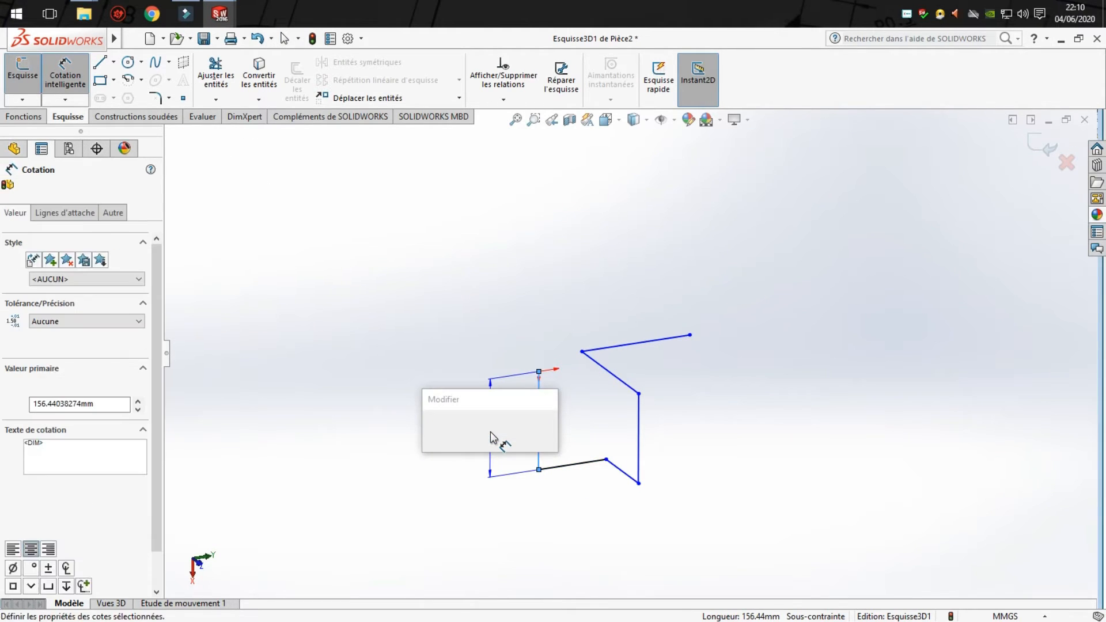
text(200)
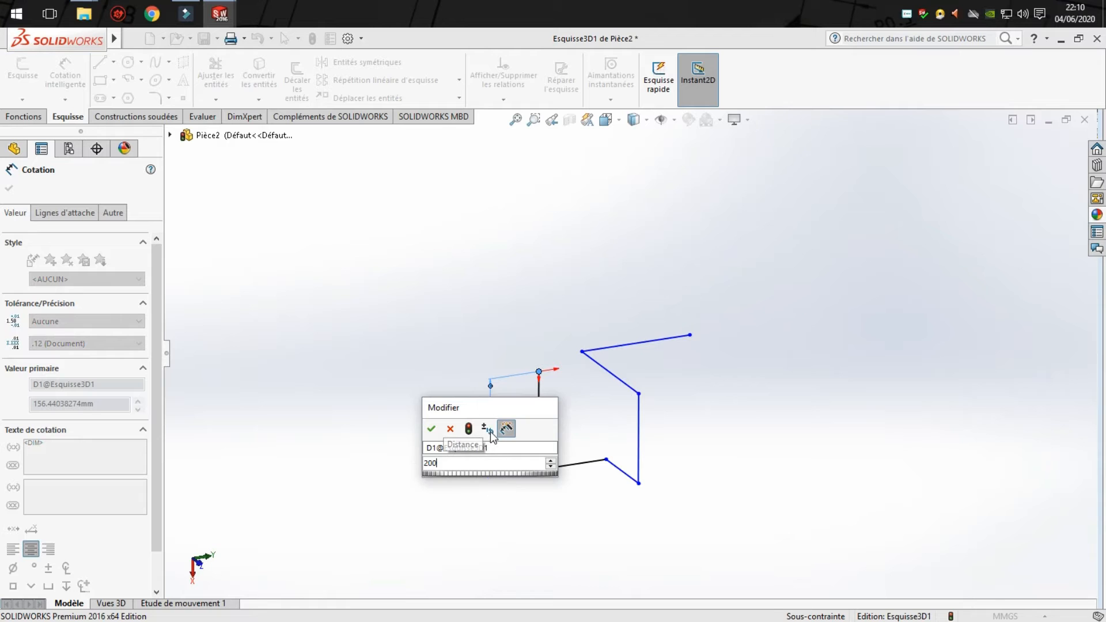
key(Return)
key(Escape)
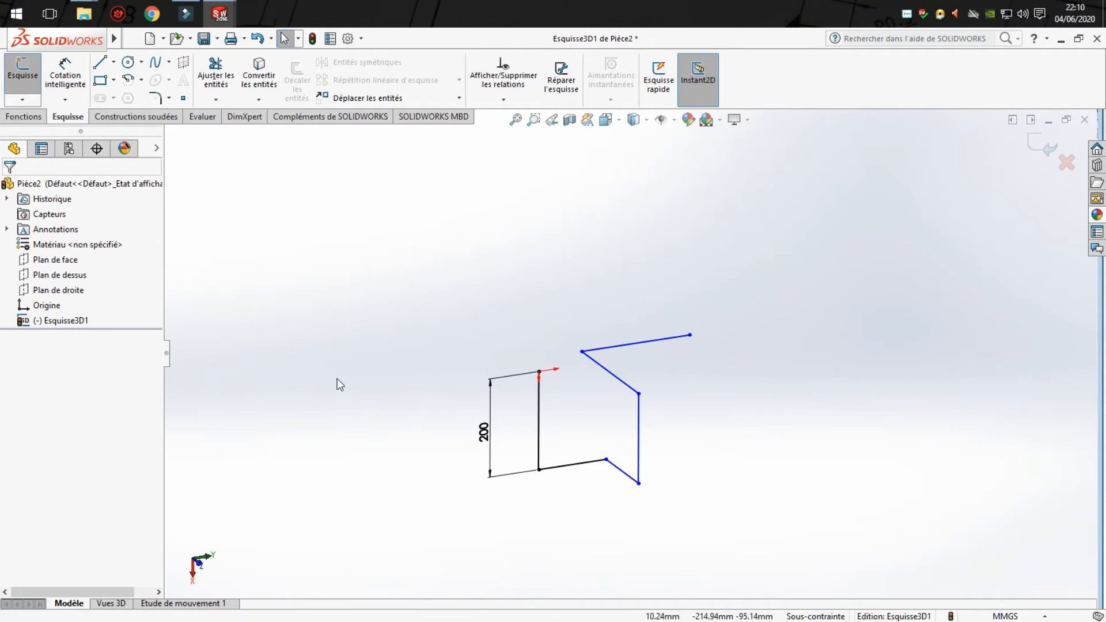
- Make all six line segments of the 3D path equal in length, leaving the picked points out of the relation
click(539, 425)
ctrl+click(575, 464)
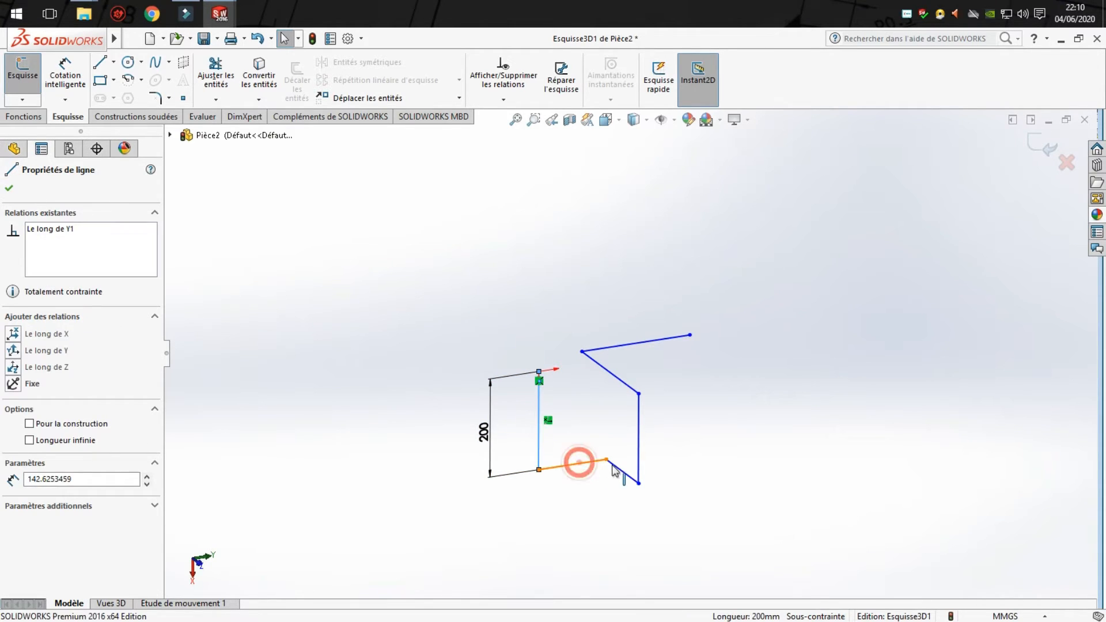
ctrl+click(623, 472)
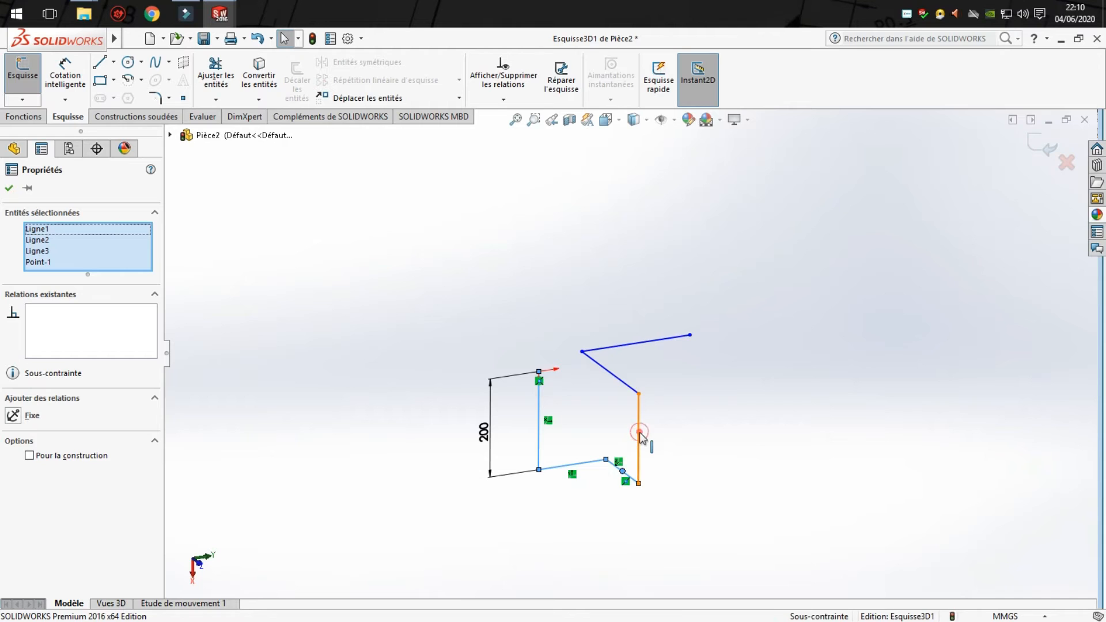
ctrl+click(639, 434)
ctrl+click(612, 378)
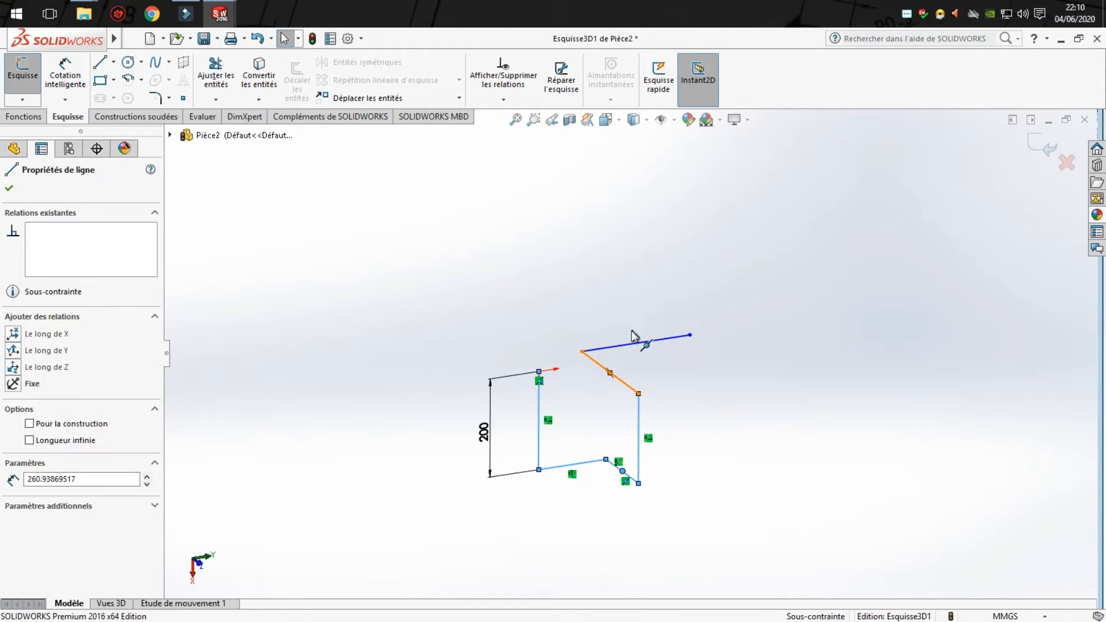
ctrl+click(631, 344)
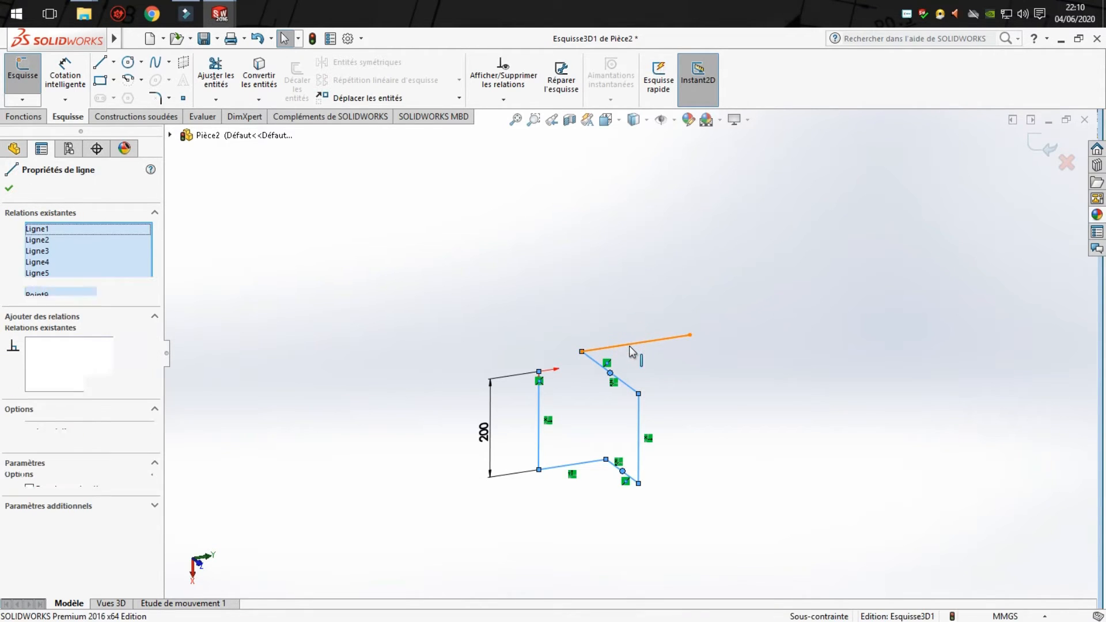
click(42, 296)
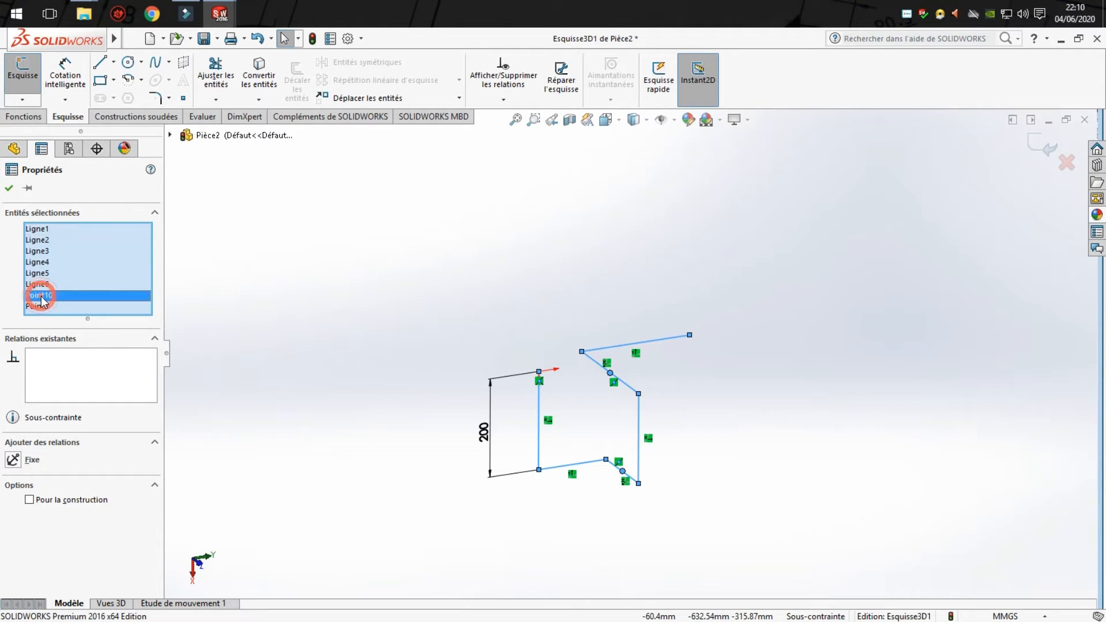
key(Delete)
click(42, 295)
key(Delete)
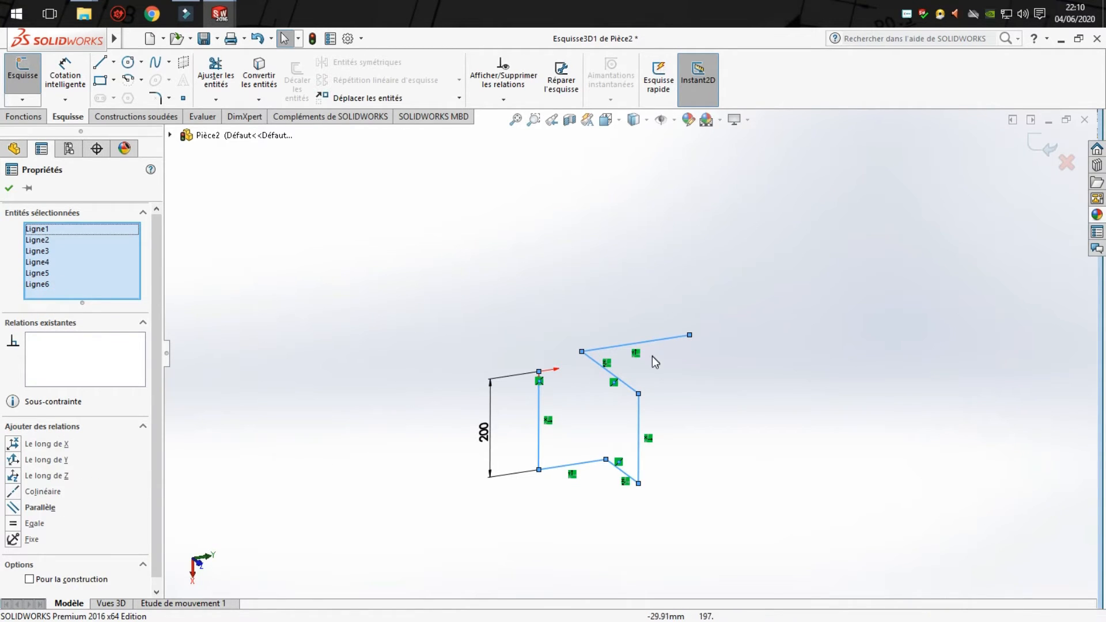
click(12, 524)
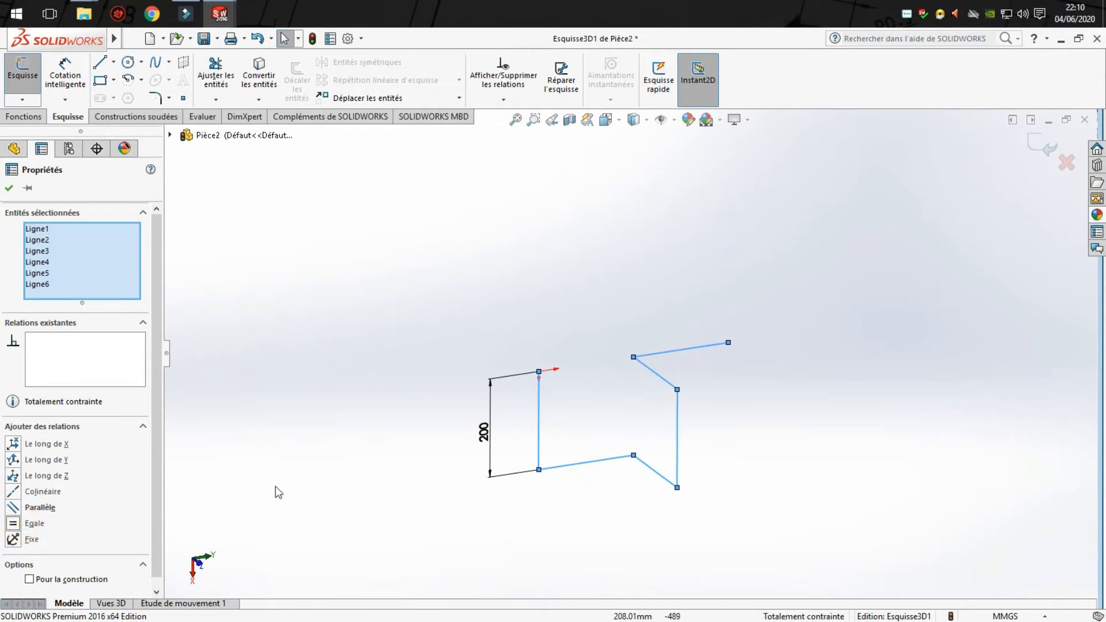
click(311, 469)
- Round the five corners of the 3D path with 40 mm sketch fillets, accepting removal of the equal relations, and exit the sketch
mouse_move(593, 440)
middle_down()
mouse_move(655, 424)
mouse_move(625, 430)
mouse_move(598, 387)
mouse_move(597, 432)
middle_up()
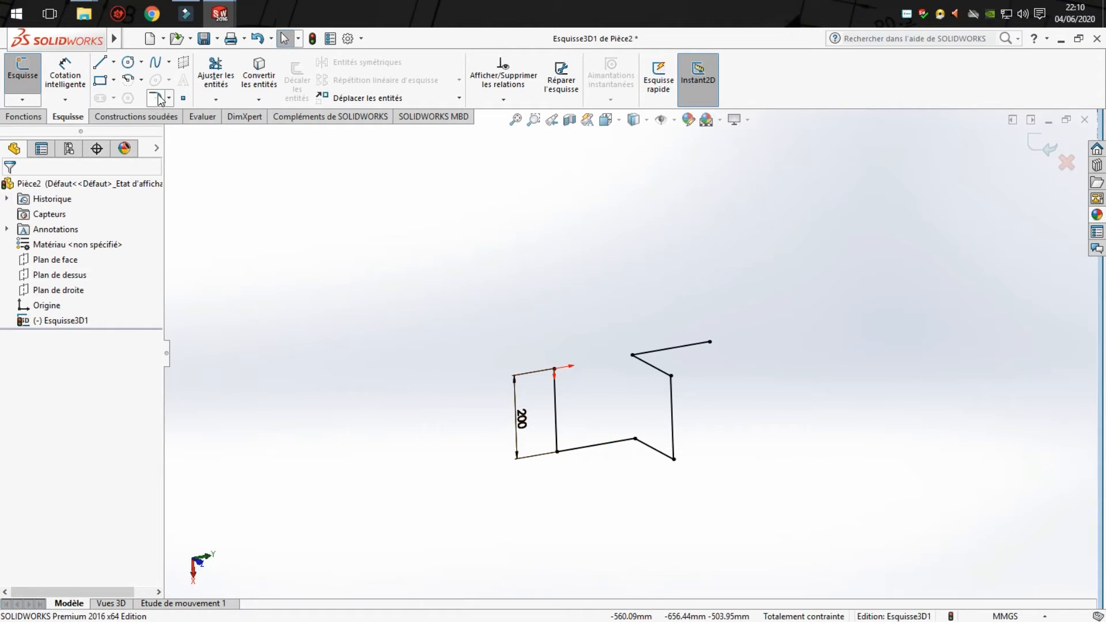
click(157, 98)
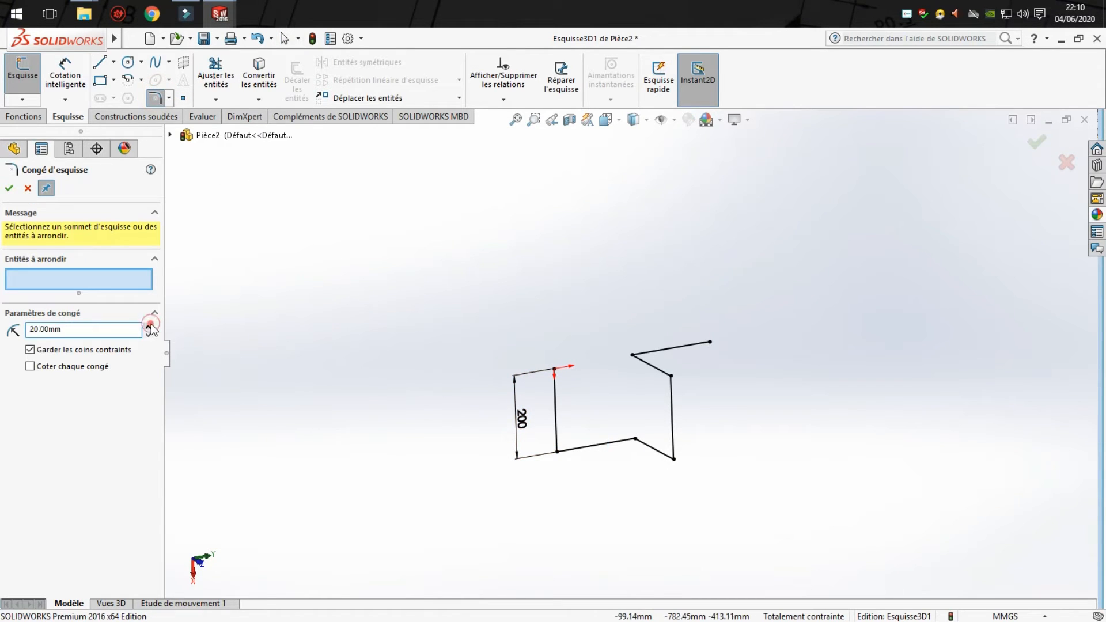
click(558, 453)
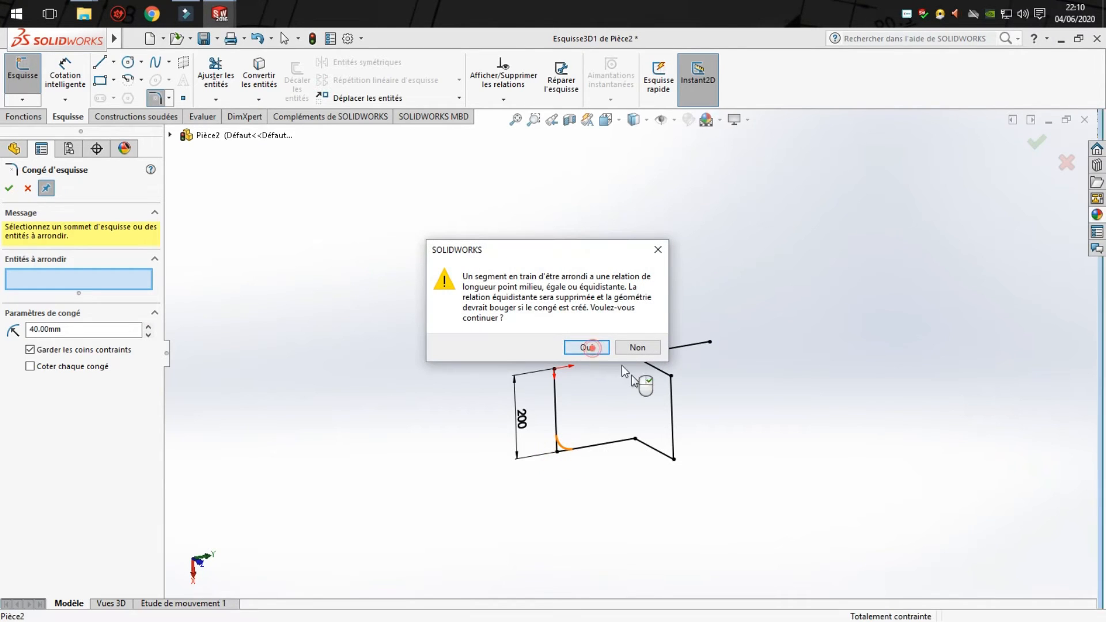
click(588, 346)
click(637, 440)
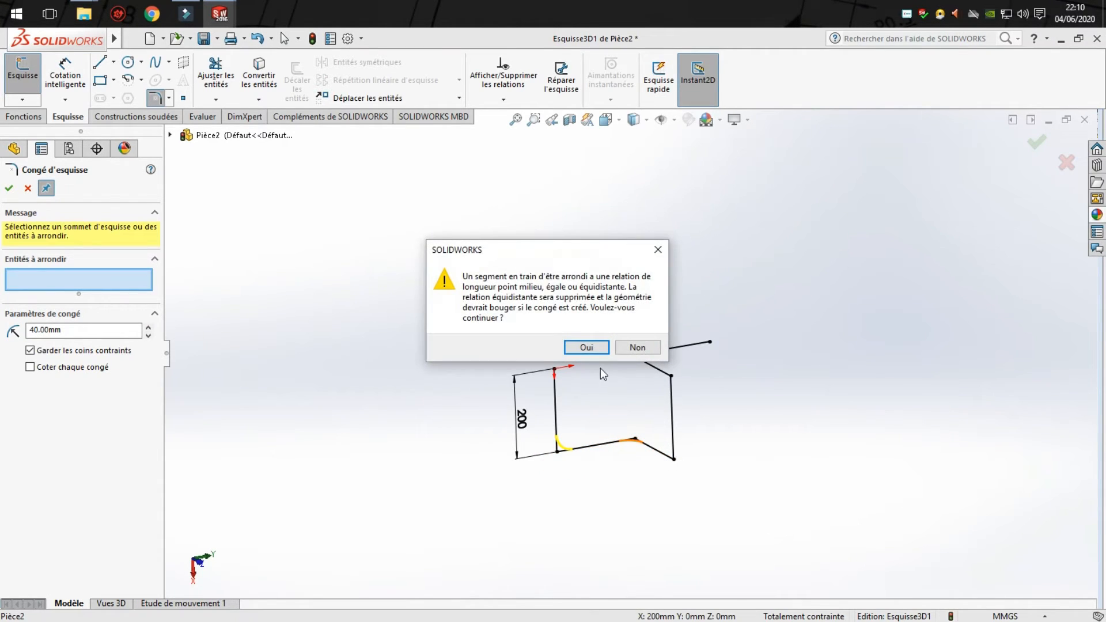
click(597, 345)
click(675, 458)
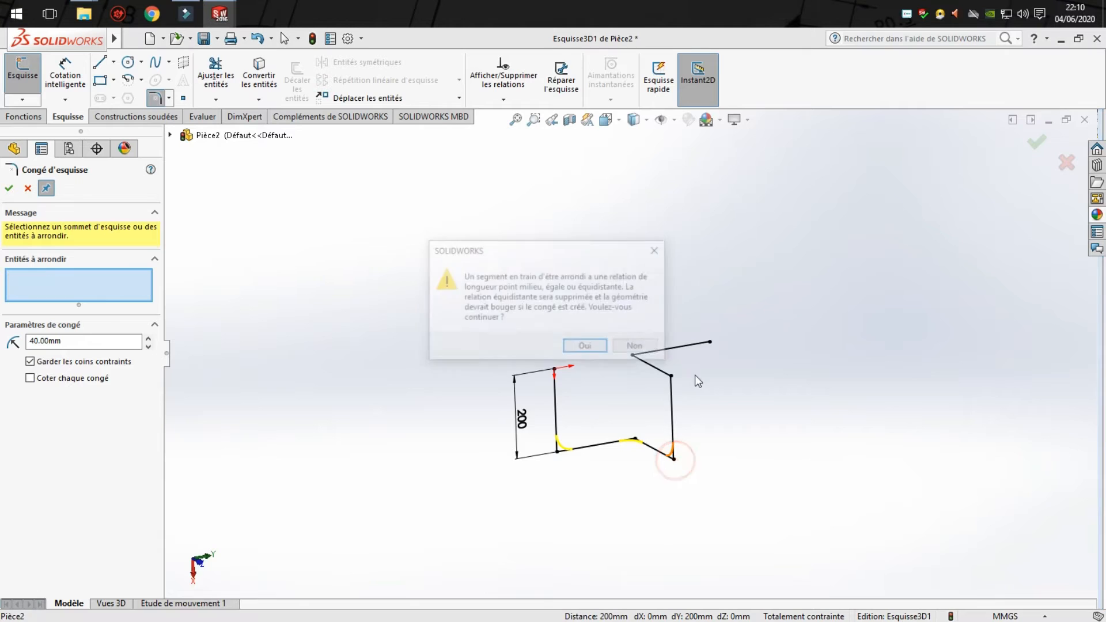
click(607, 345)
click(671, 375)
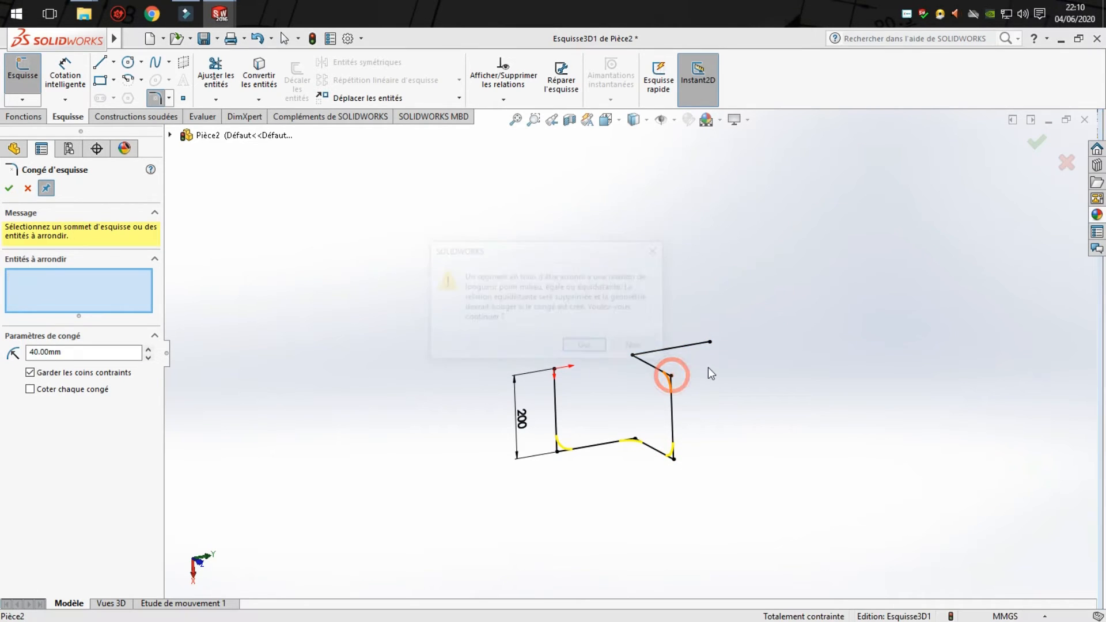
click(607, 348)
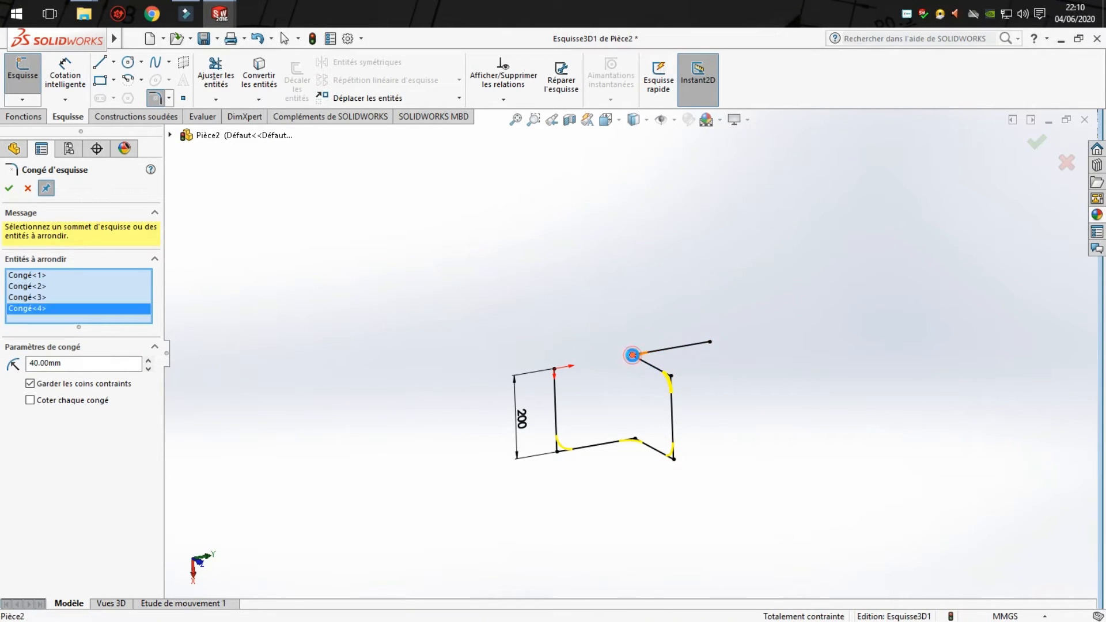
click(633, 355)
click(587, 348)
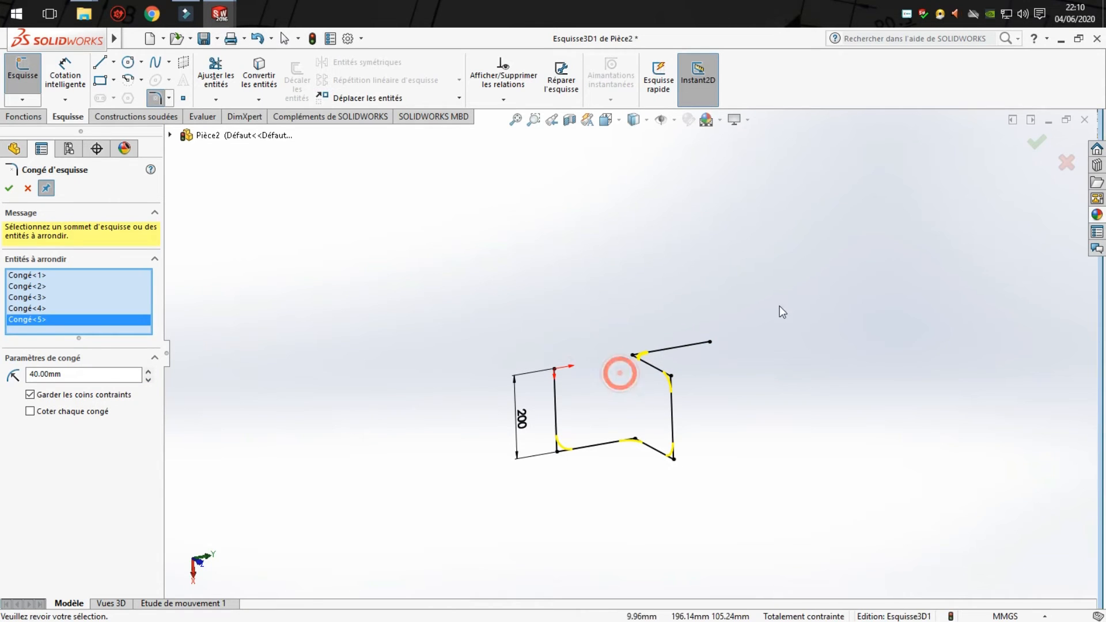
click(1035, 141)
mouse_move(635, 388)
middle_down()
mouse_move(679, 408)
mouse_move(642, 463)
mouse_move(602, 469)
mouse_move(529, 420)
mouse_move(529, 509)
mouse_move(615, 481)
mouse_move(729, 410)
mouse_move(791, 513)
mouse_move(653, 426)
mouse_move(616, 502)
mouse_move(582, 529)
mouse_move(603, 507)
middle_up()
click(7, 192)
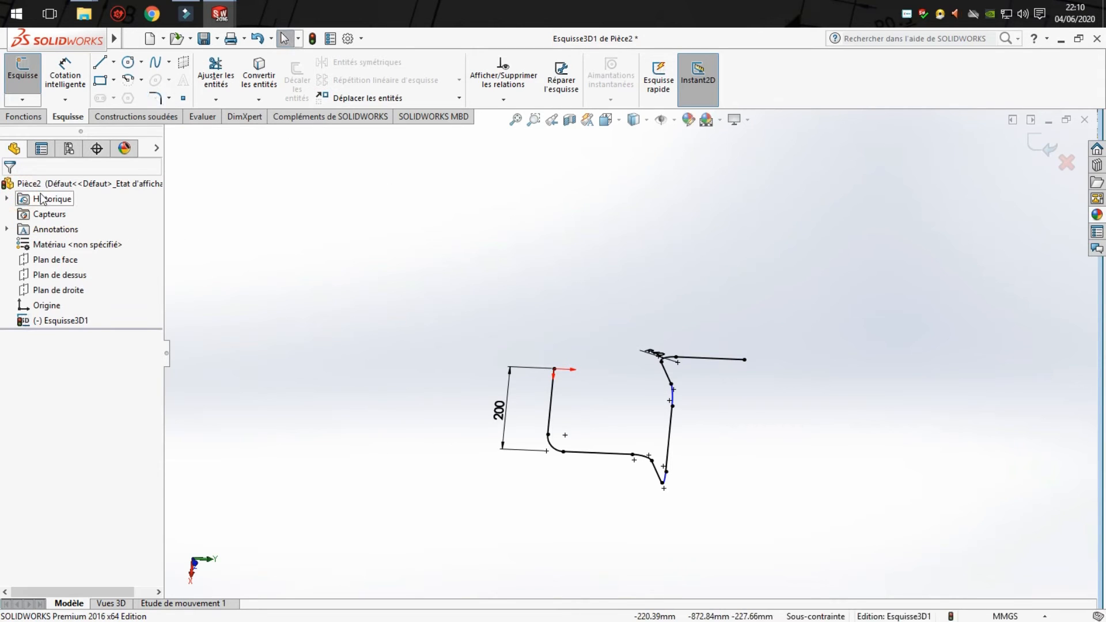
click(1043, 145)
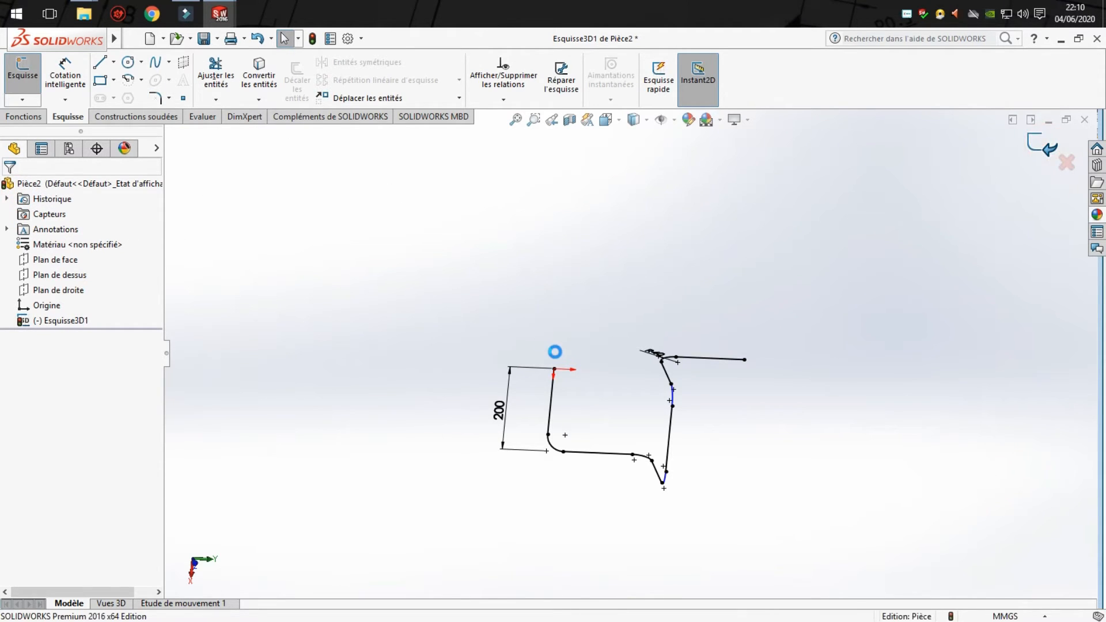
- Create a reference plane perpendicular to the first path segment and coincident with its free start point
mouse_move(556, 351)
middle_down()
mouse_move(600, 420)
mouse_move(667, 401)
mouse_move(669, 465)
mouse_move(648, 466)
middle_up()
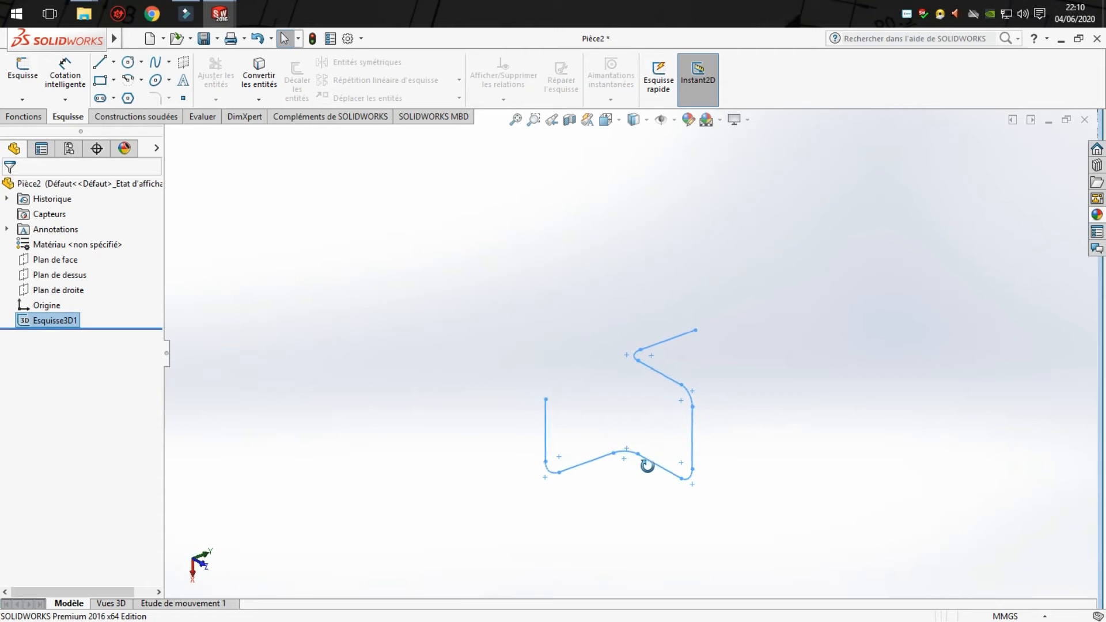
click(30, 119)
click(725, 80)
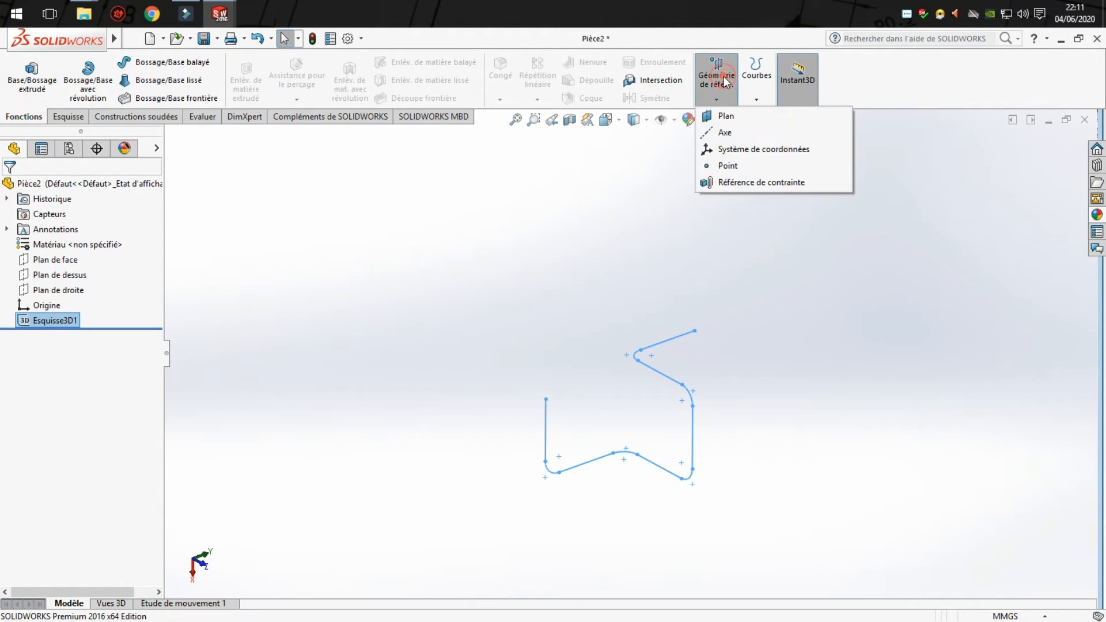
click(724, 116)
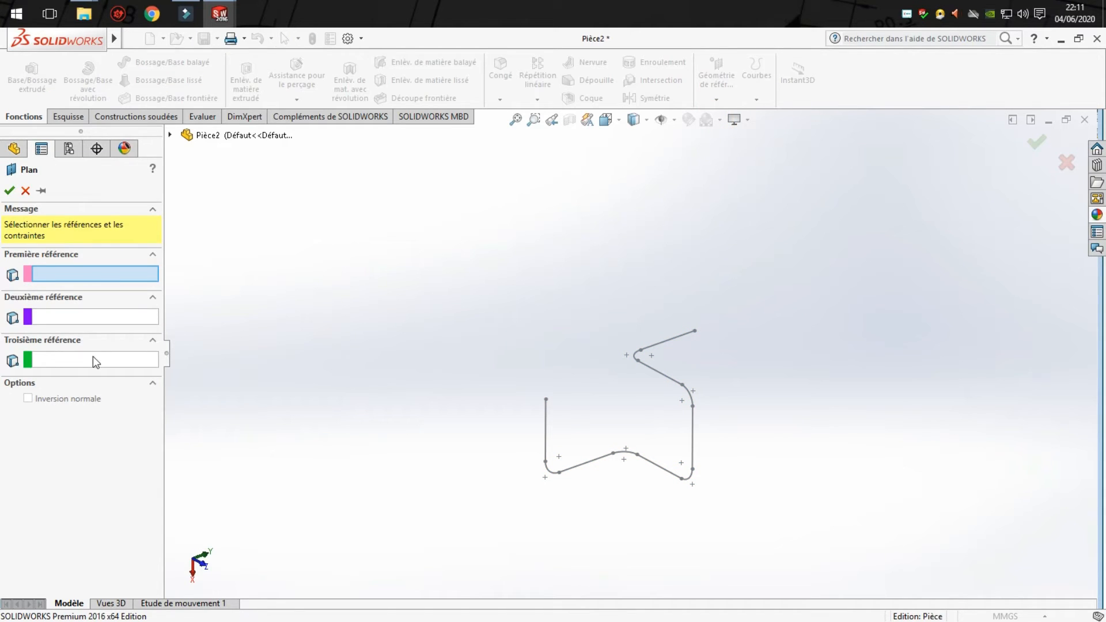
click(546, 423)
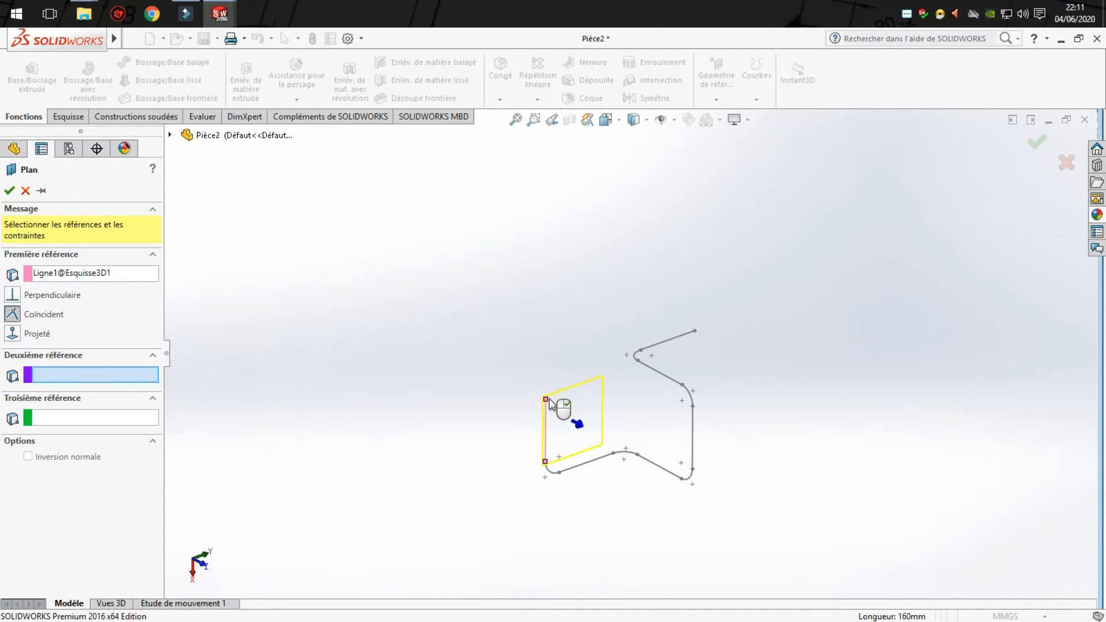
click(546, 399)
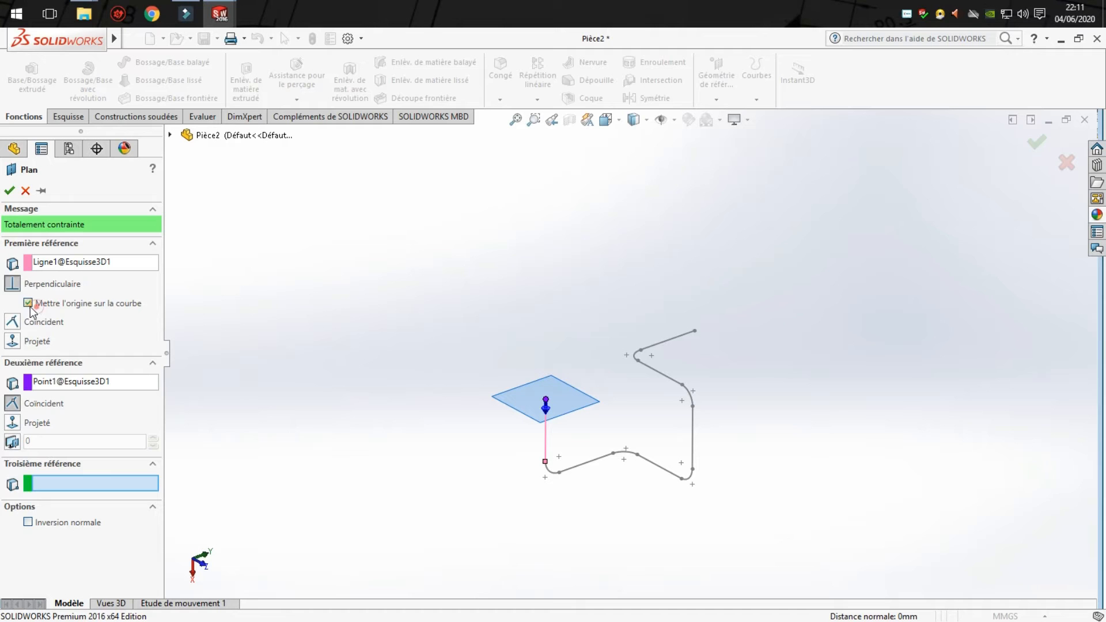
click(9, 190)
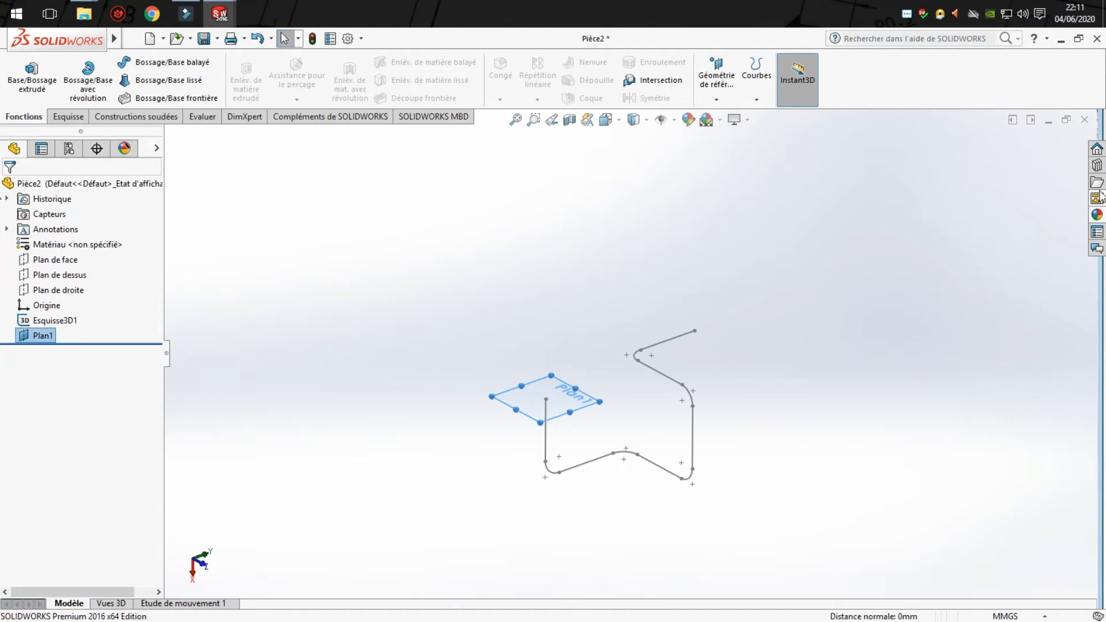
- Sketch a circle of about 49 mm radius on the new plane, centred on the path's start point
scroll(549, 401, down, 3)
click(601, 352)
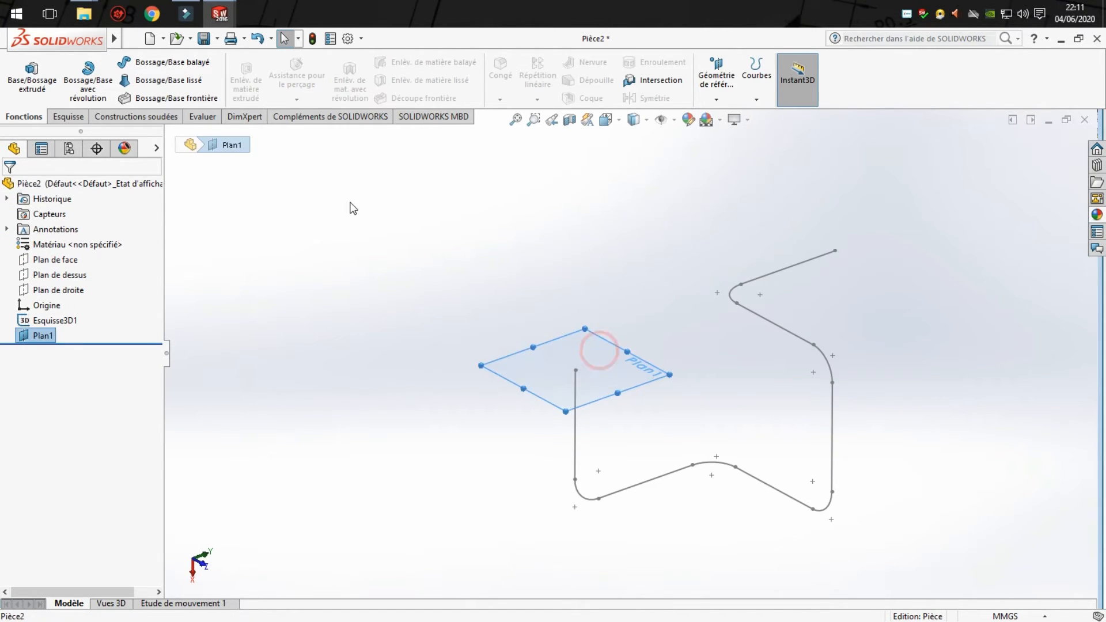
click(68, 116)
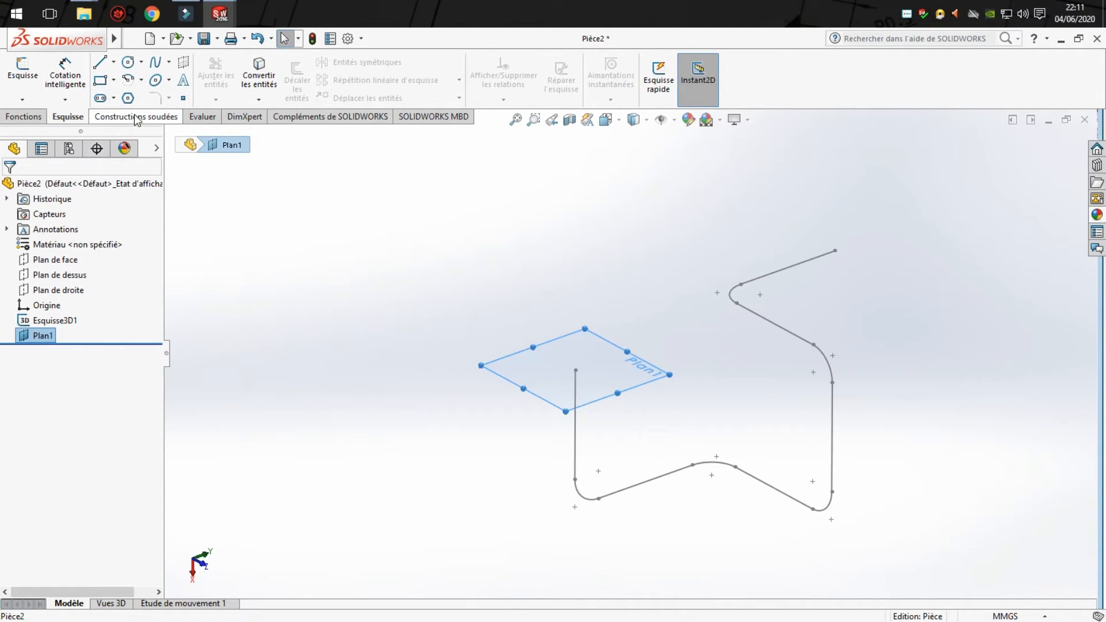
click(129, 63)
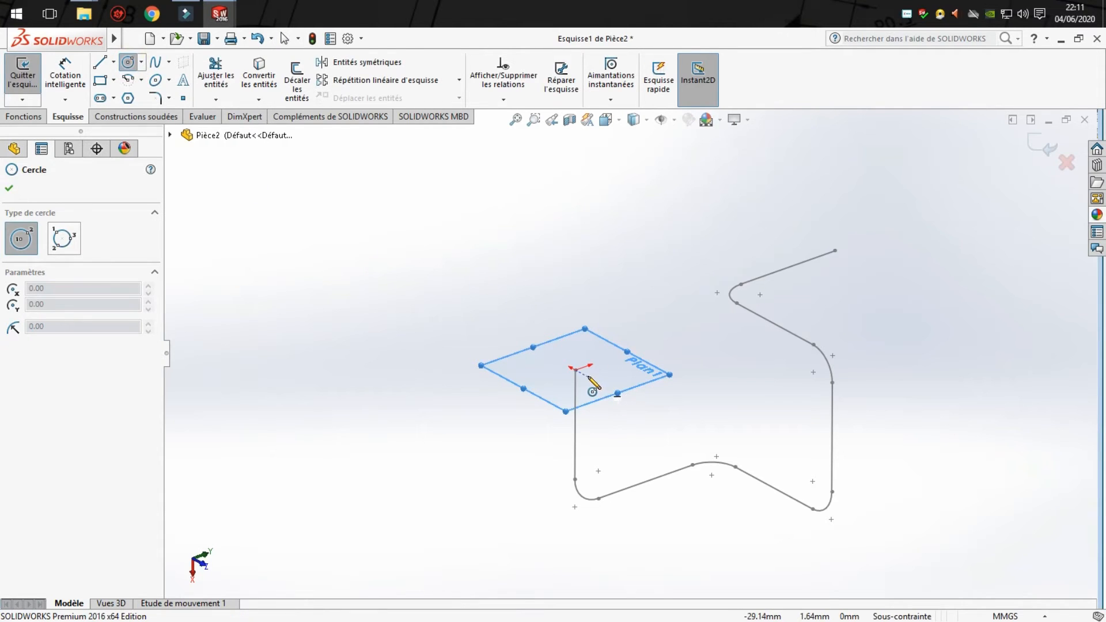
click(575, 370)
click(608, 378)
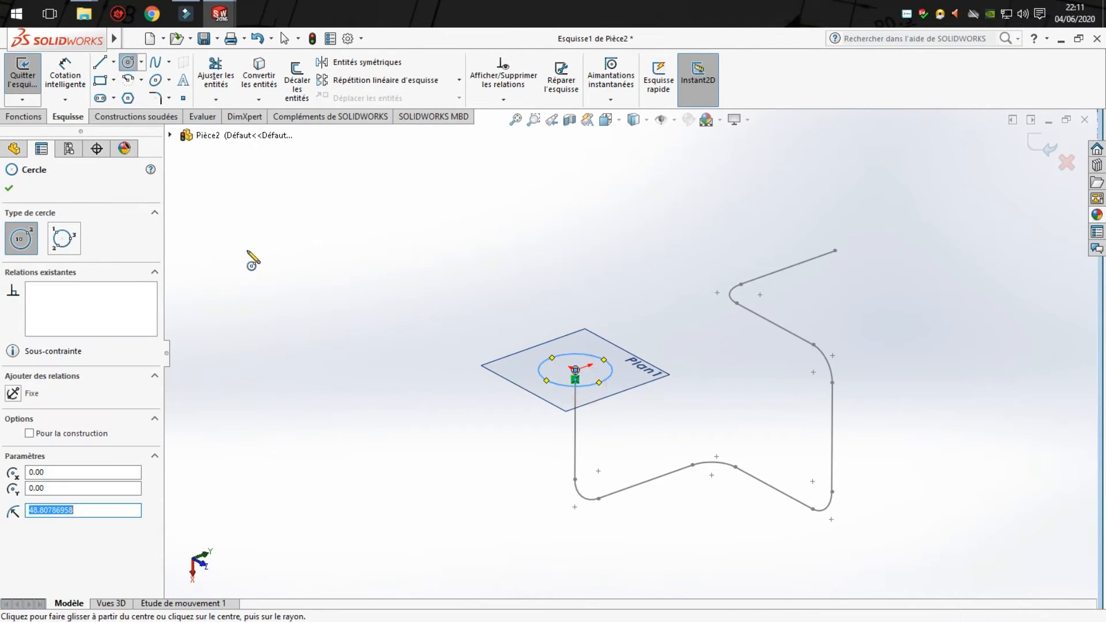
- Dimension the circle's diameter to 20 mm
click(65, 72)
click(604, 360)
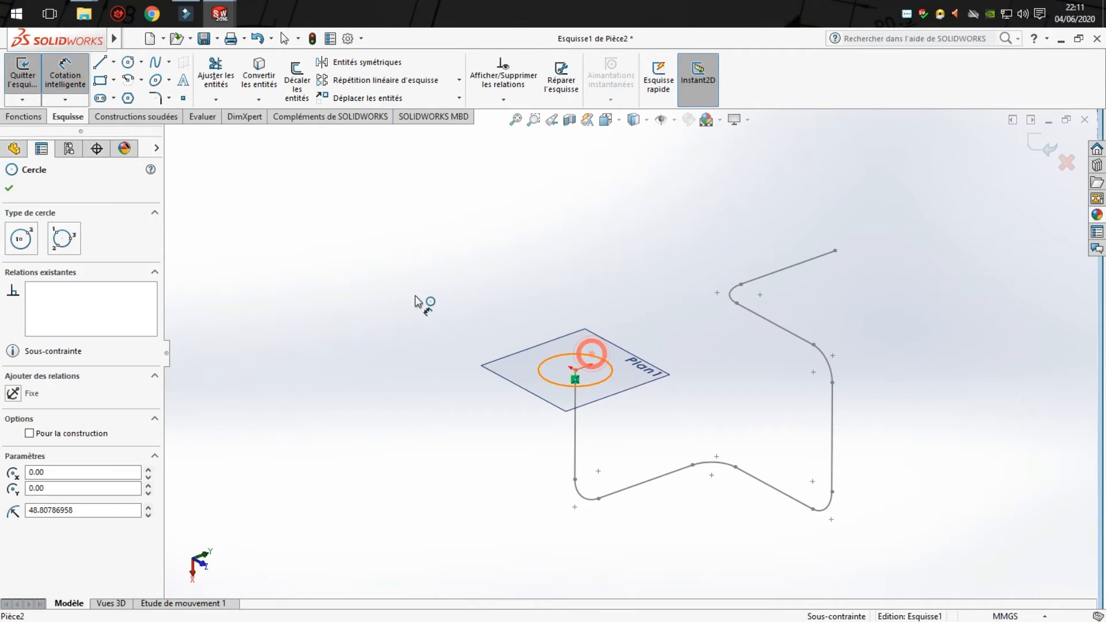
click(488, 321)
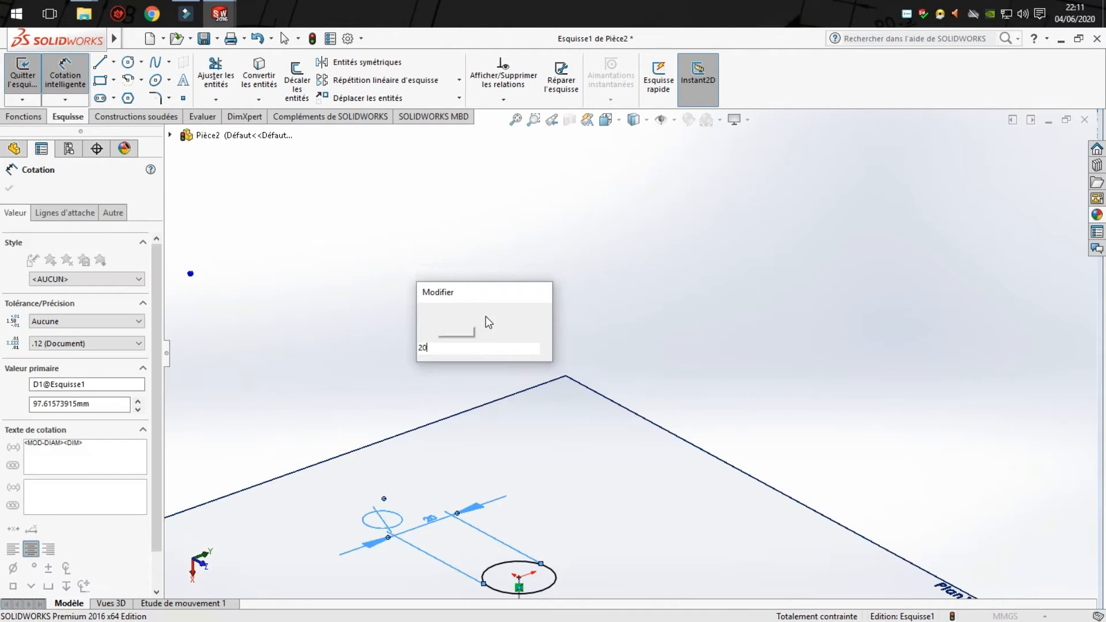
key(Return)
scroll(867, 440, up, 10)
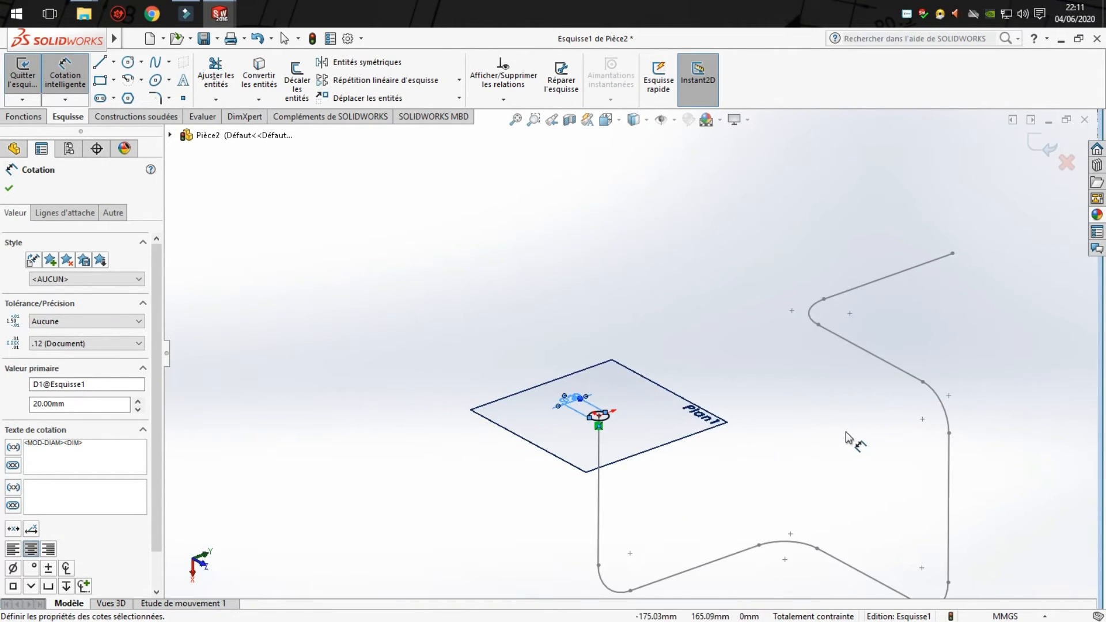
scroll(916, 401, down, 3)
- Exit the circle sketch and hide the reference plane at the path's start
click(1045, 144)
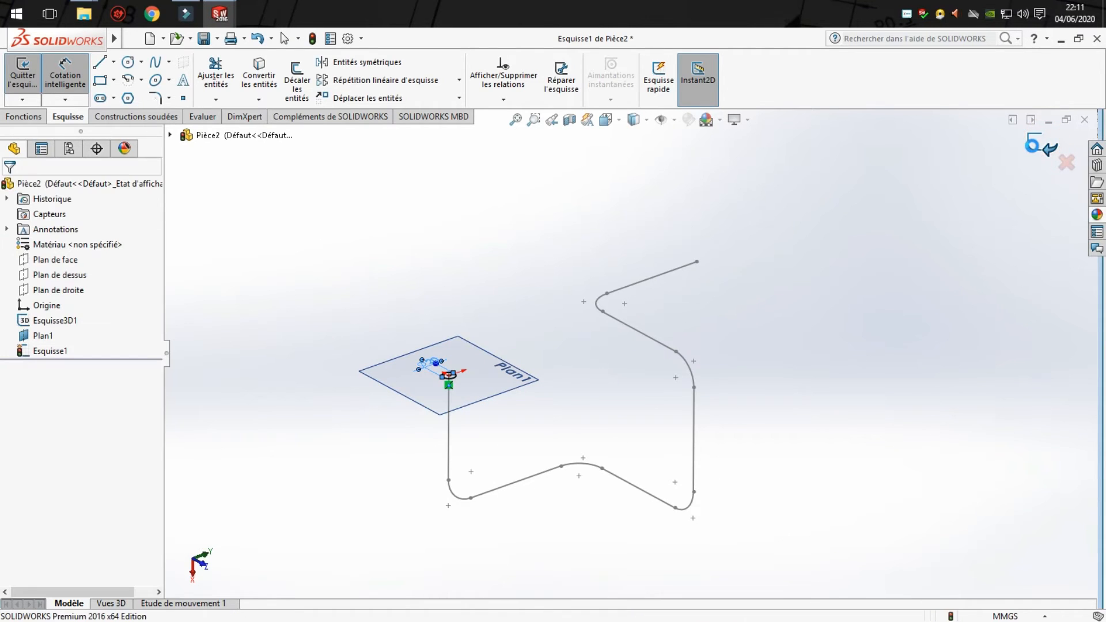
click(497, 374)
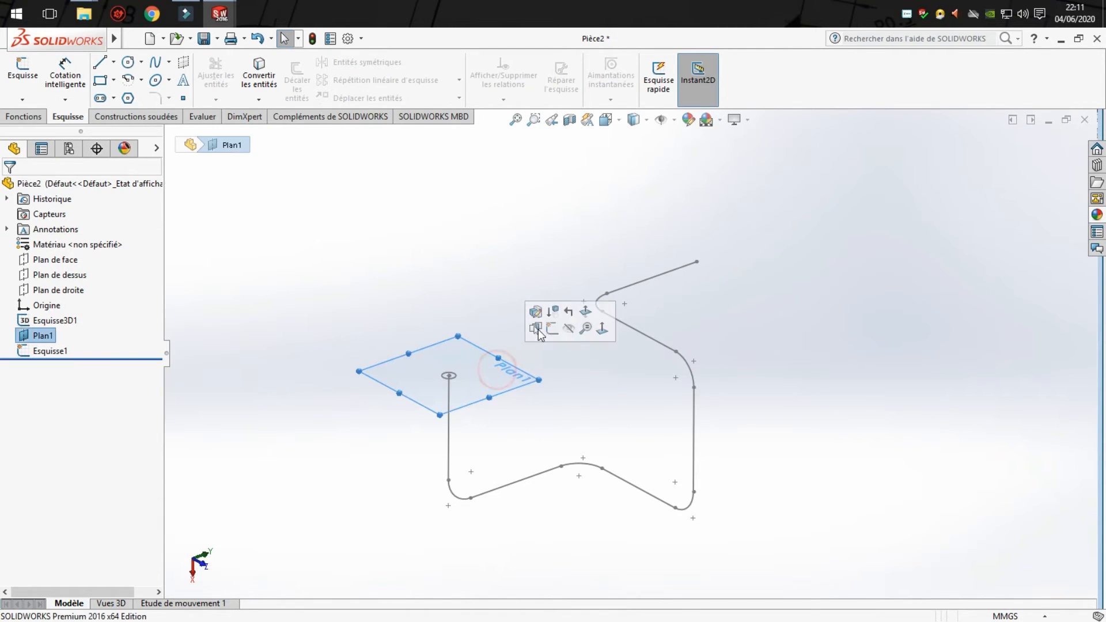
click(569, 329)
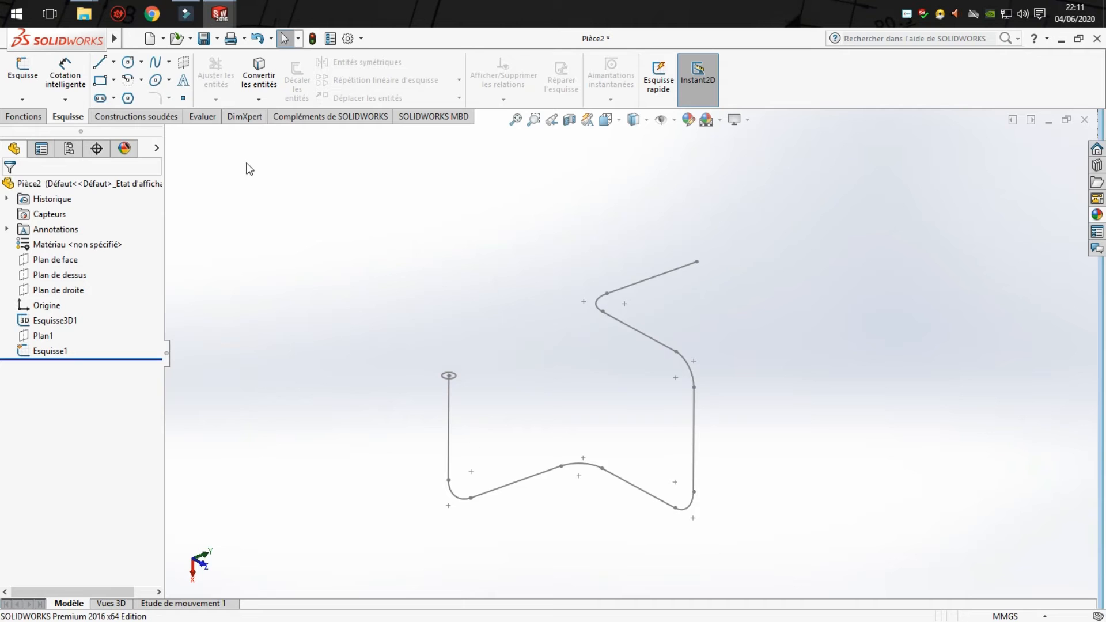
- Create a swept boss using the 20 mm circle sketch as profile and the filleted 3D sketch as path
click(21, 117)
click(148, 64)
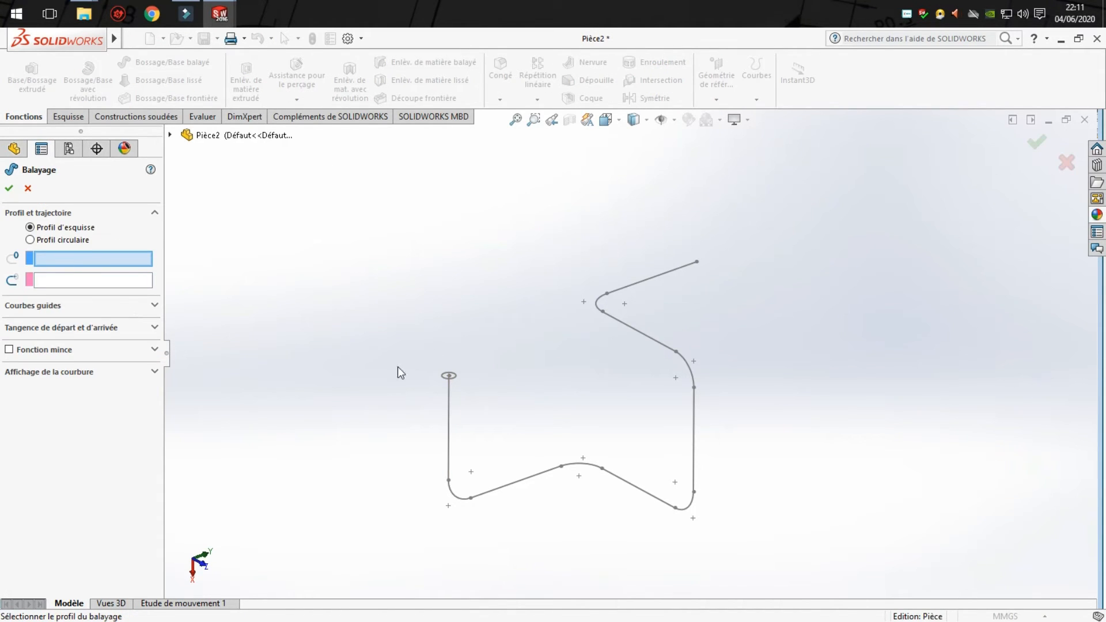
click(458, 379)
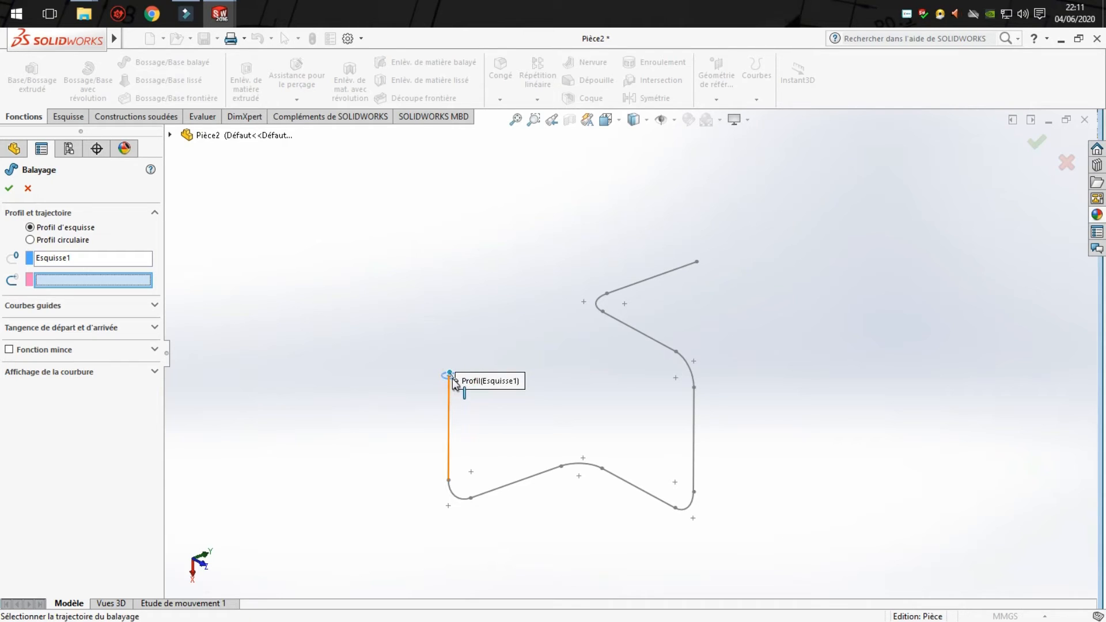
click(446, 410)
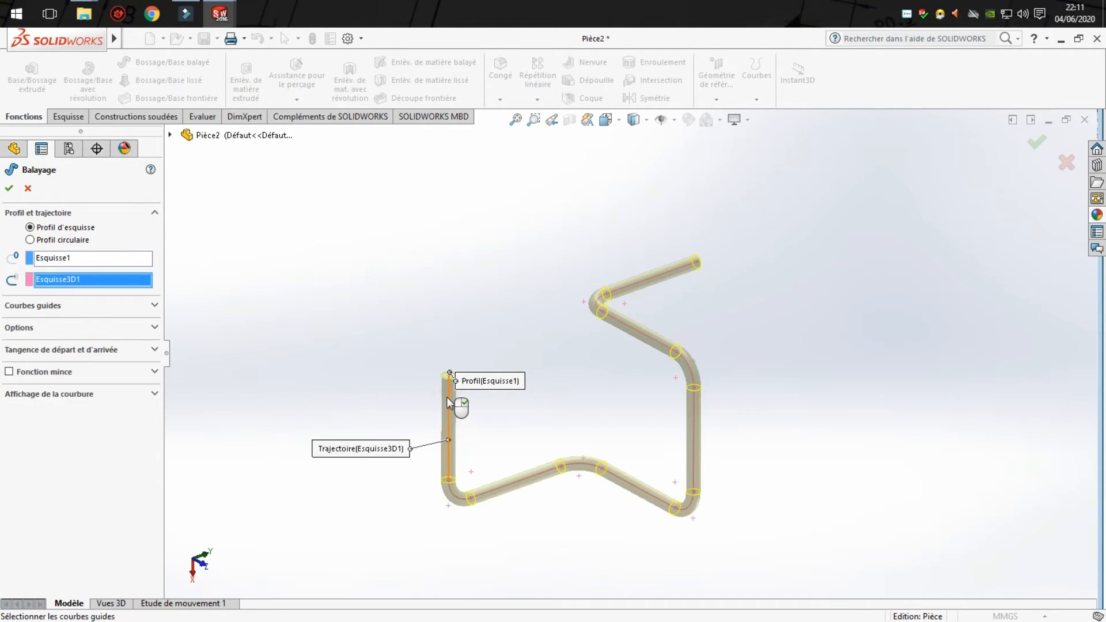
click(10, 188)
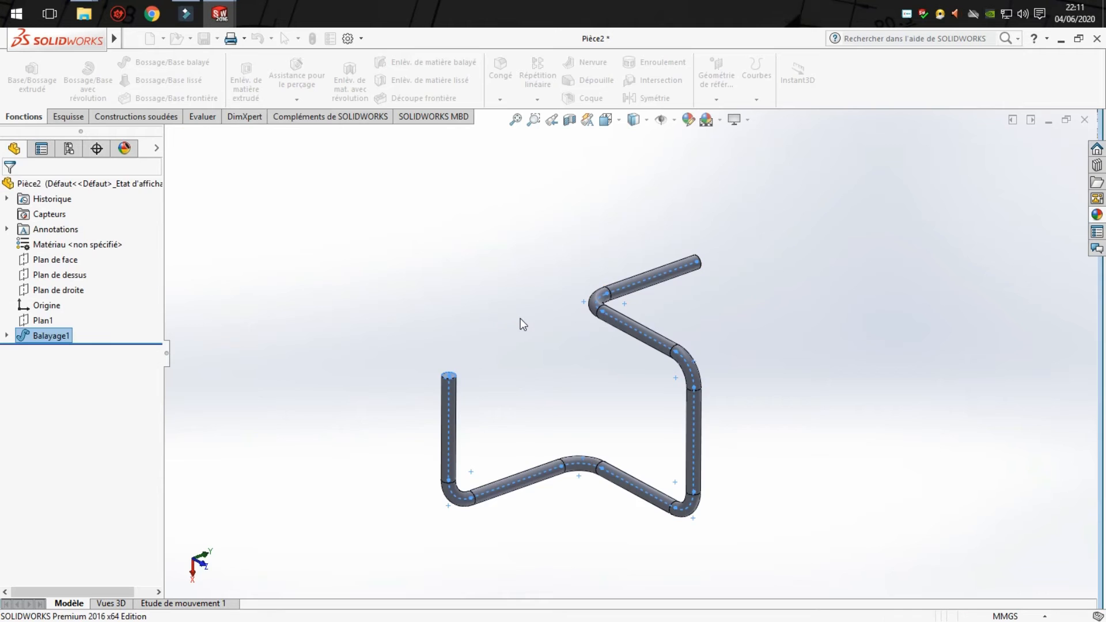
- Examine the swept rod from several angles and check the 3D path sketch it was built from
middle_drag(519, 320, 623, 353)
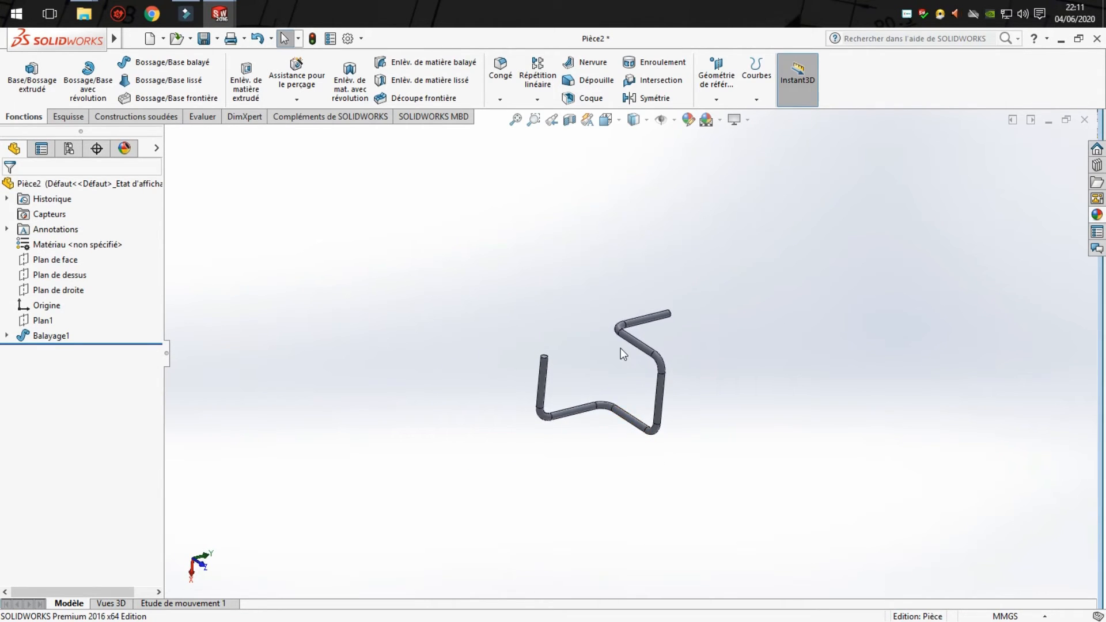
scroll(624, 344, down, 5)
middle_drag(654, 394, 632, 382)
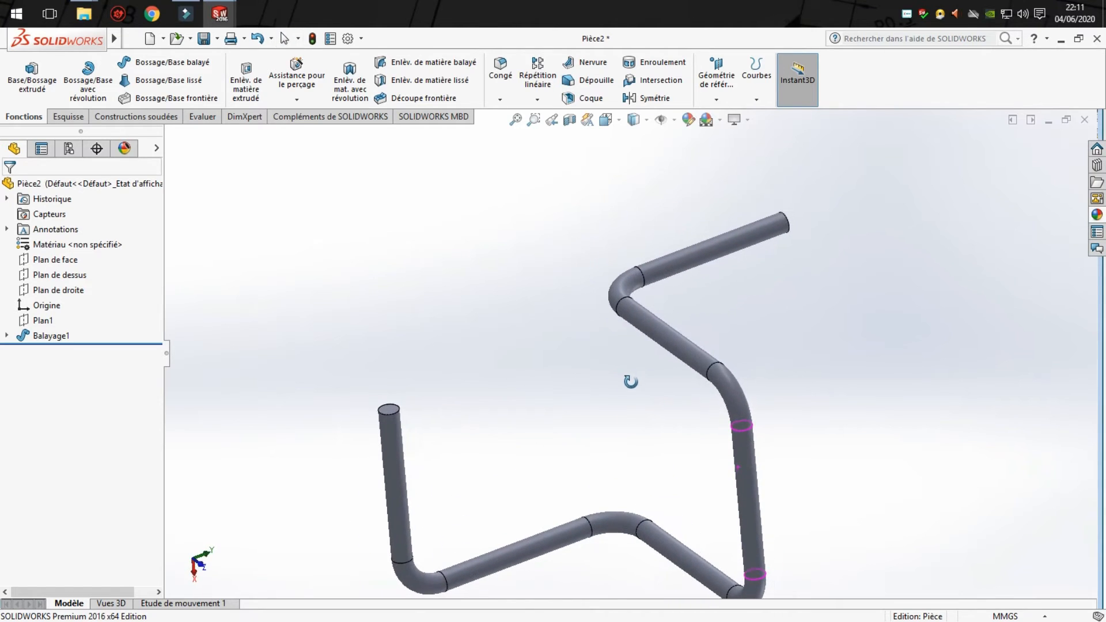
scroll(657, 455, up, 3)
middle_drag(657, 451, 680, 440)
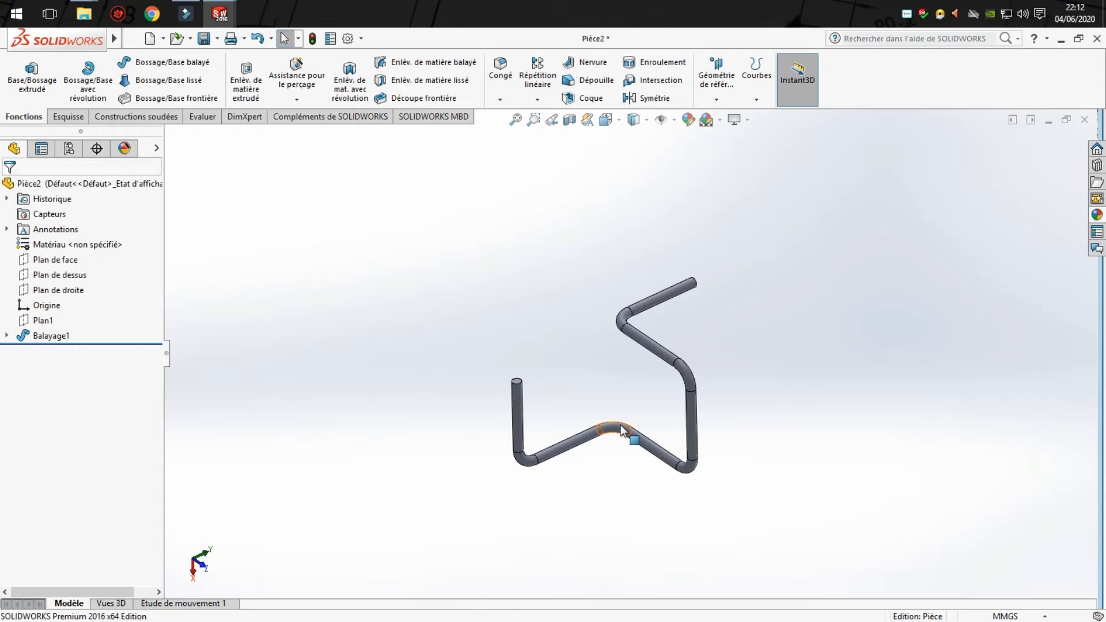
middle_drag(627, 379, 634, 344)
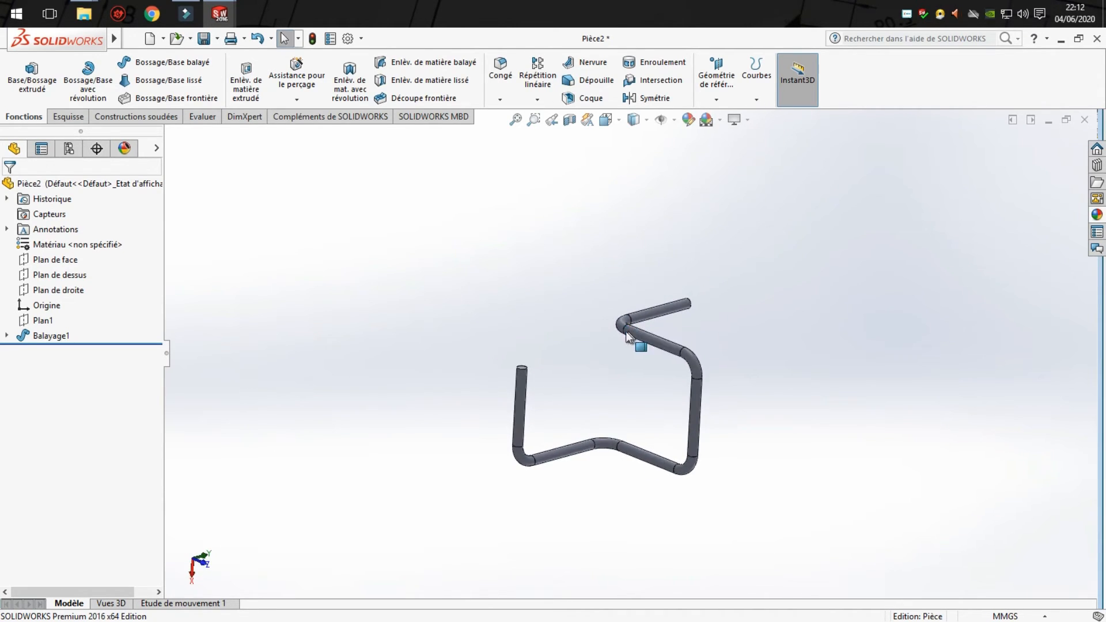
scroll(638, 333, down, 3)
scroll(598, 457, up, 3)
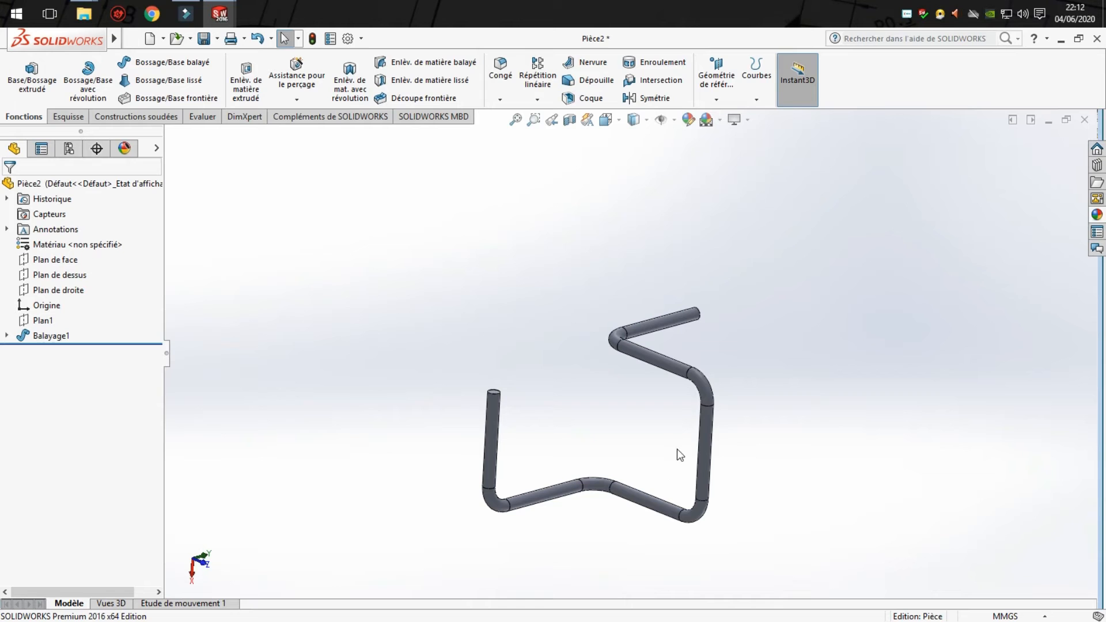
middle_drag(678, 456, 652, 461)
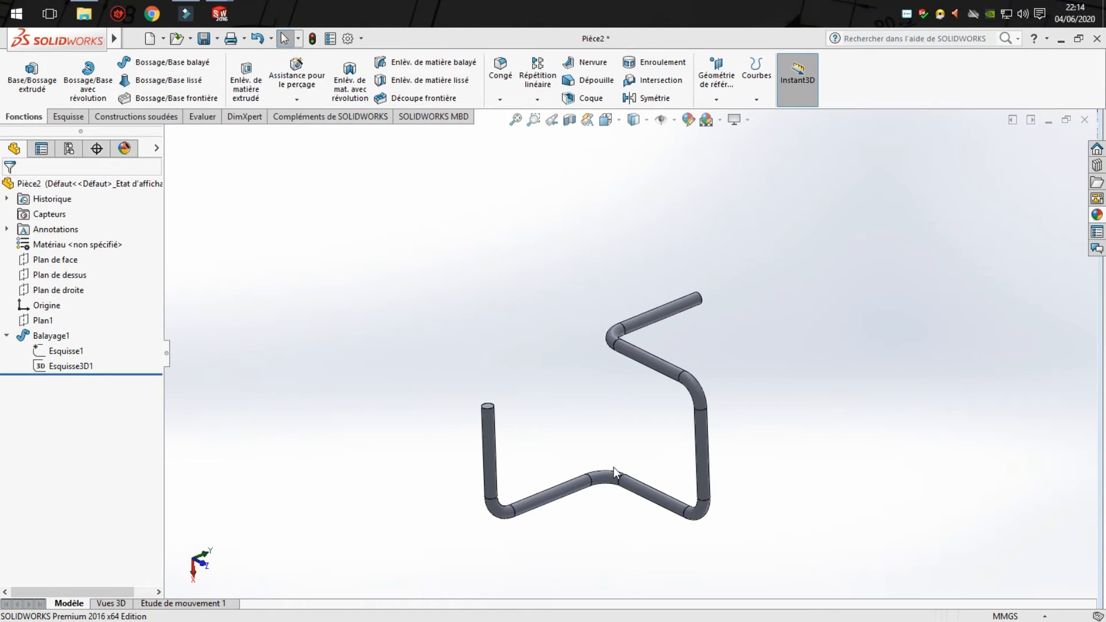
scroll(614, 468, down, 2)
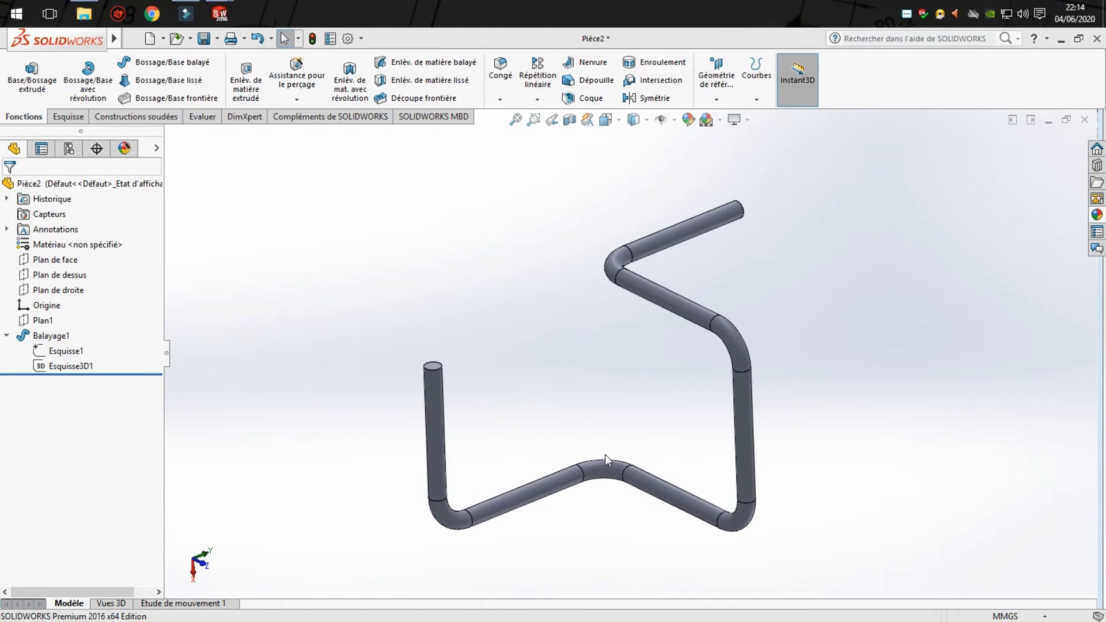
mouse_move(528, 434)
middle_down()
mouse_move(581, 417)
mouse_move(548, 378)
mouse_move(539, 392)
mouse_move(588, 433)
mouse_move(536, 452)
middle_up()
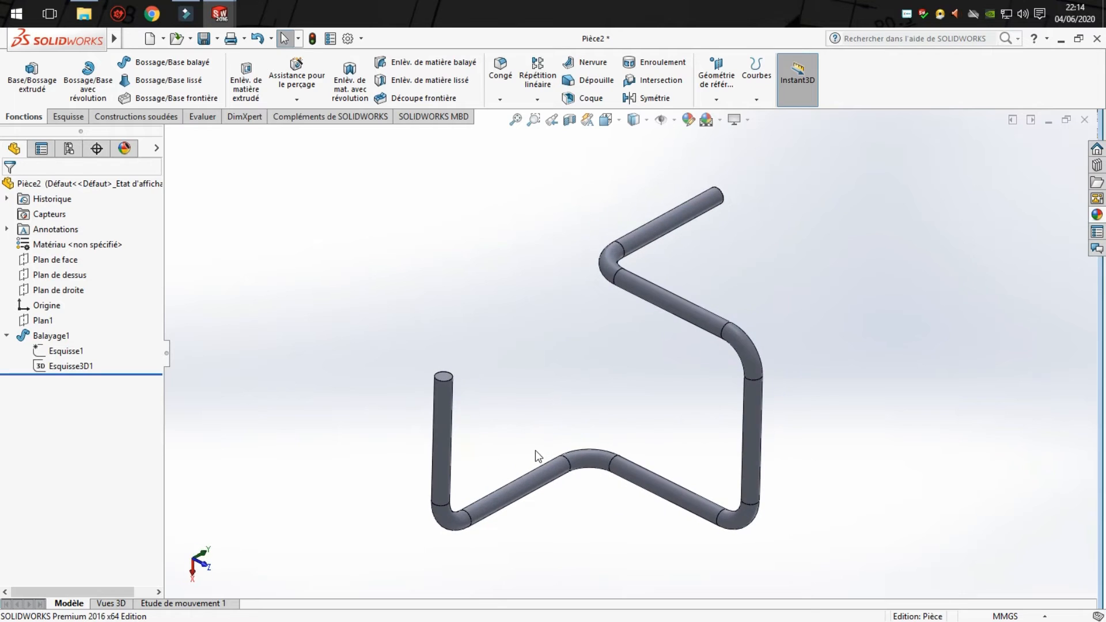
click(47, 367)
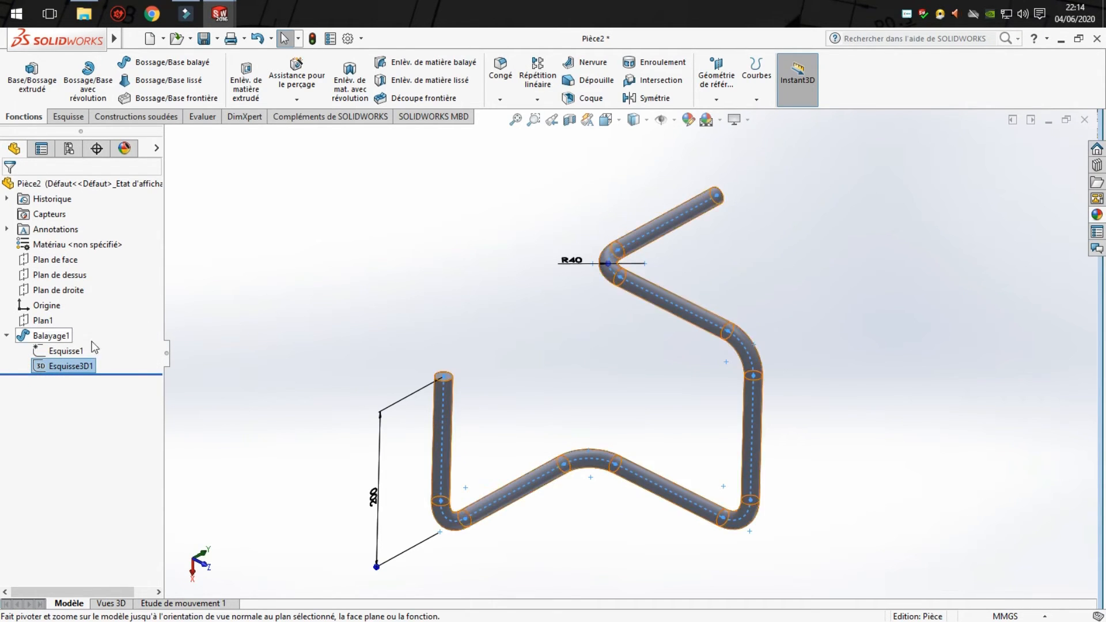
click(144, 338)
click(157, 355)
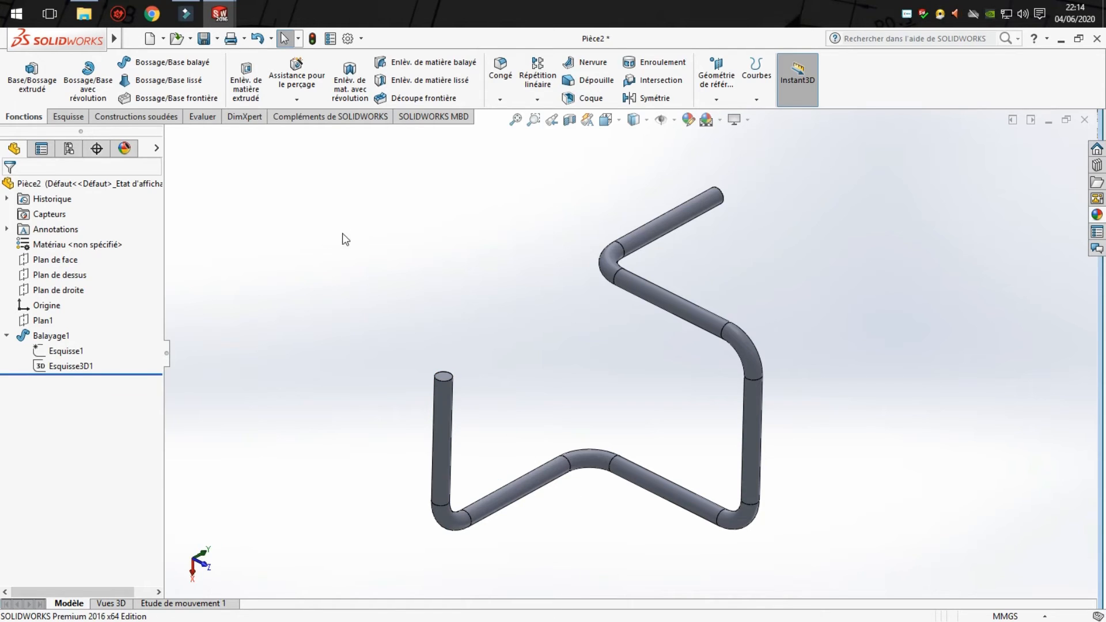
- Sketch a circle of about 5.9 mm radius on the rod's flat end face at the path start, centred on the path
scroll(506, 438, down, 3)
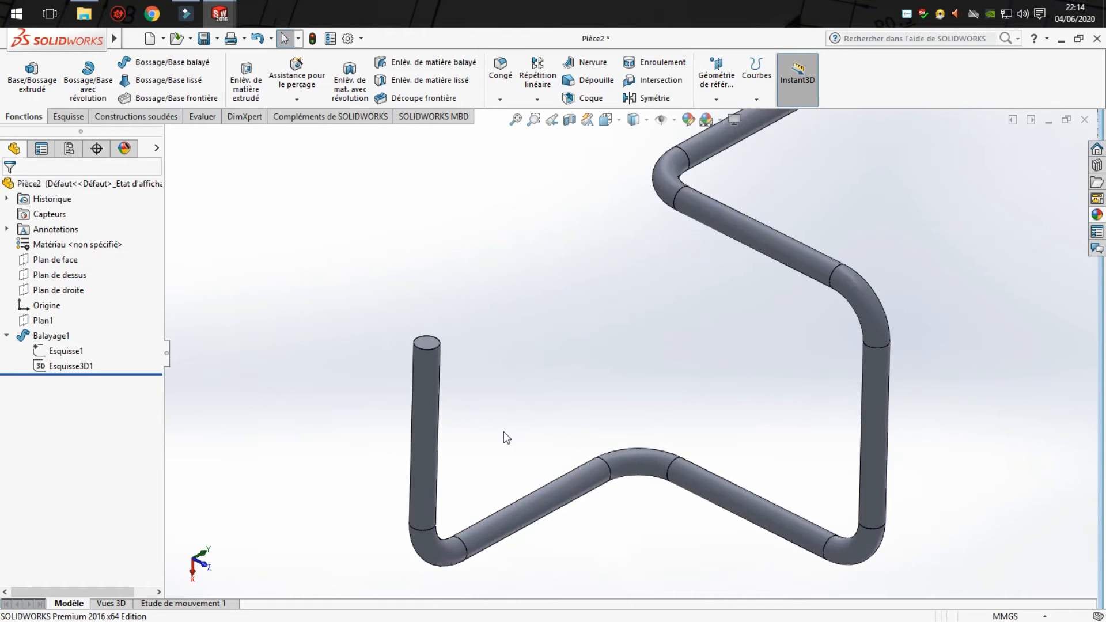
scroll(440, 352, down, 2)
click(450, 337)
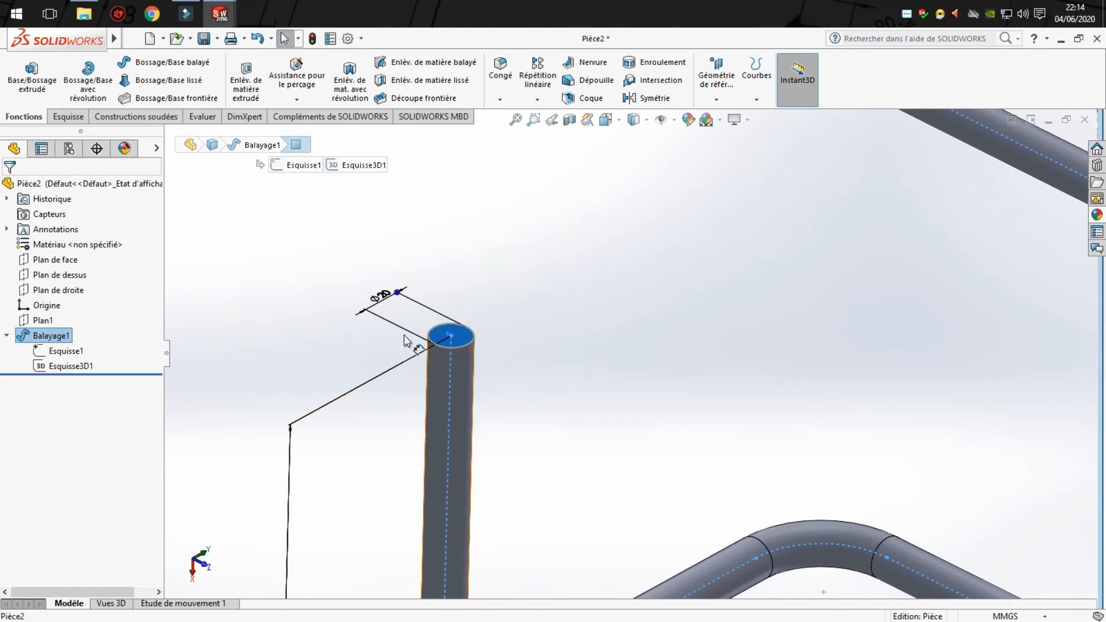
click(68, 116)
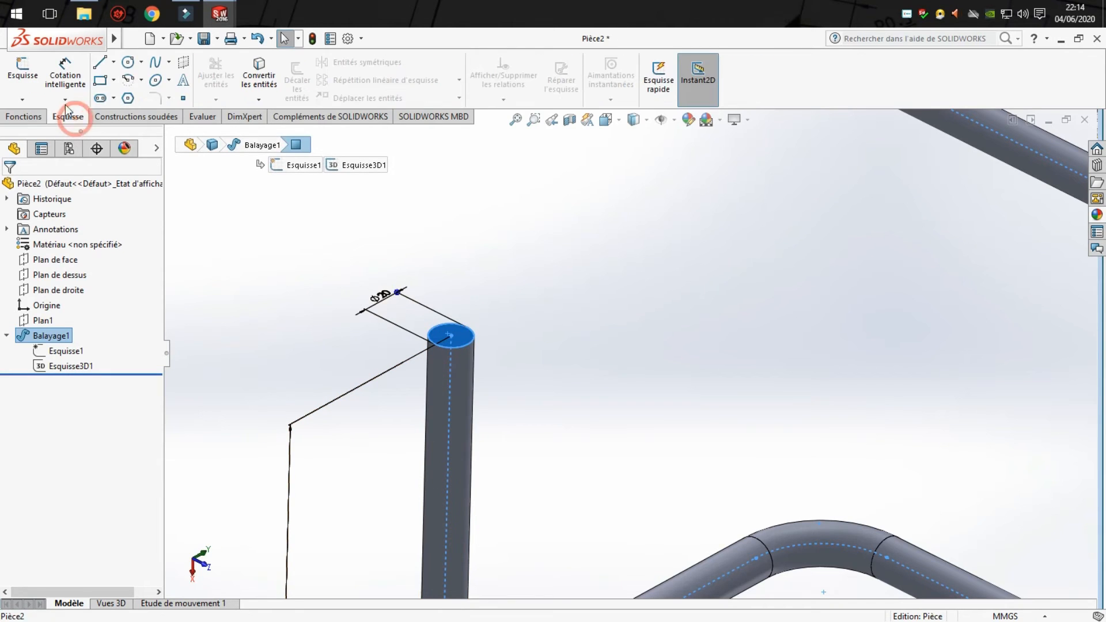
click(132, 66)
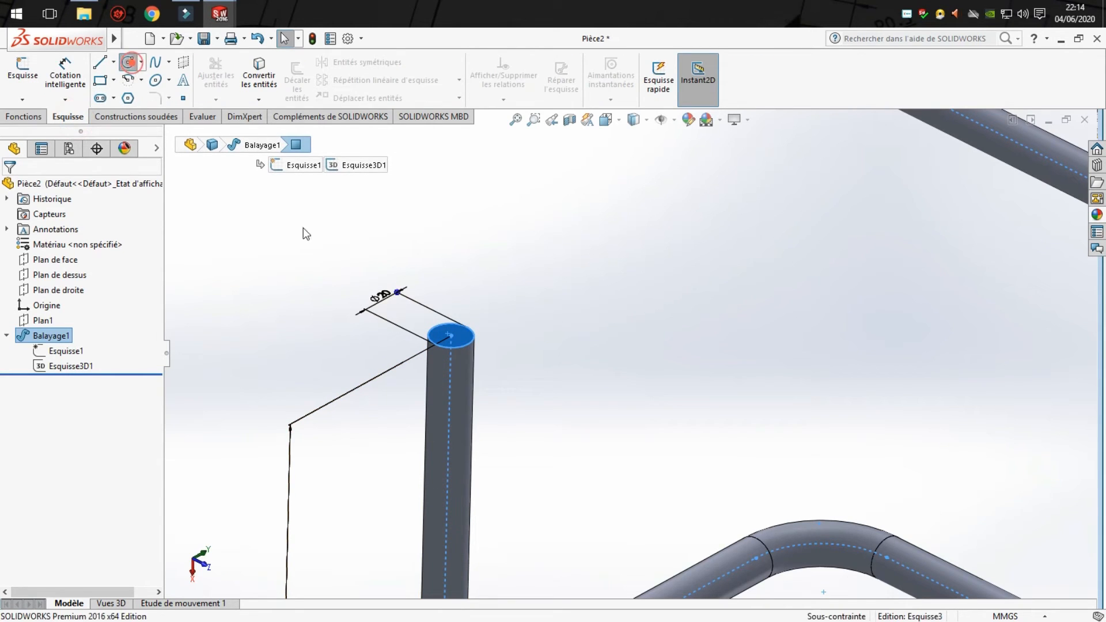
click(451, 337)
click(450, 343)
- Dimension the end-face circle's diameter to 16 mm and exit the sketch
click(76, 74)
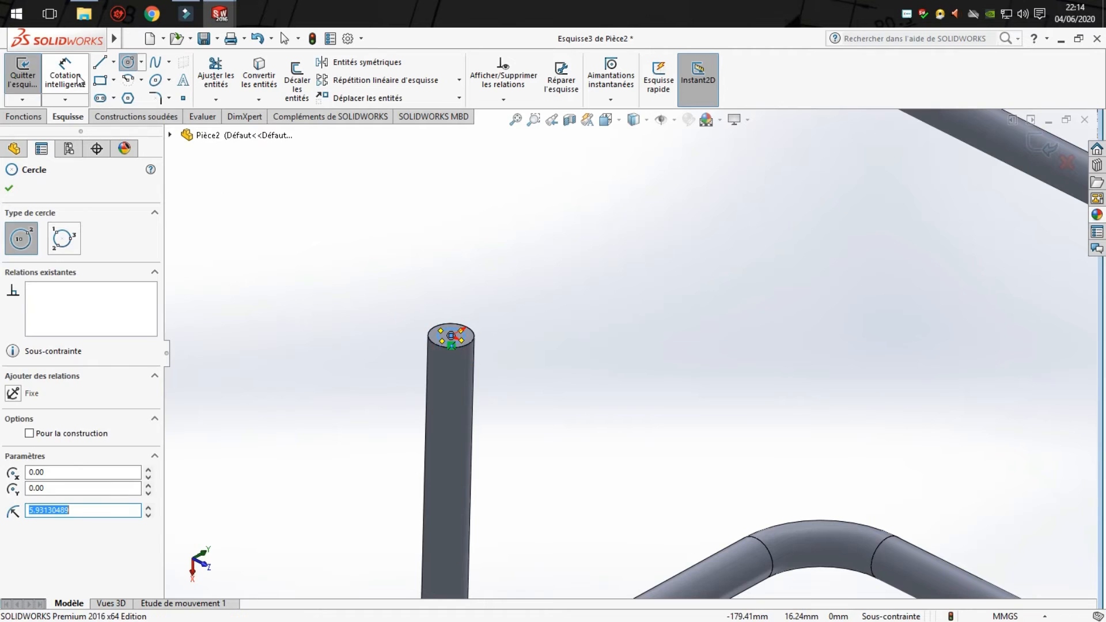
click(467, 339)
click(523, 302)
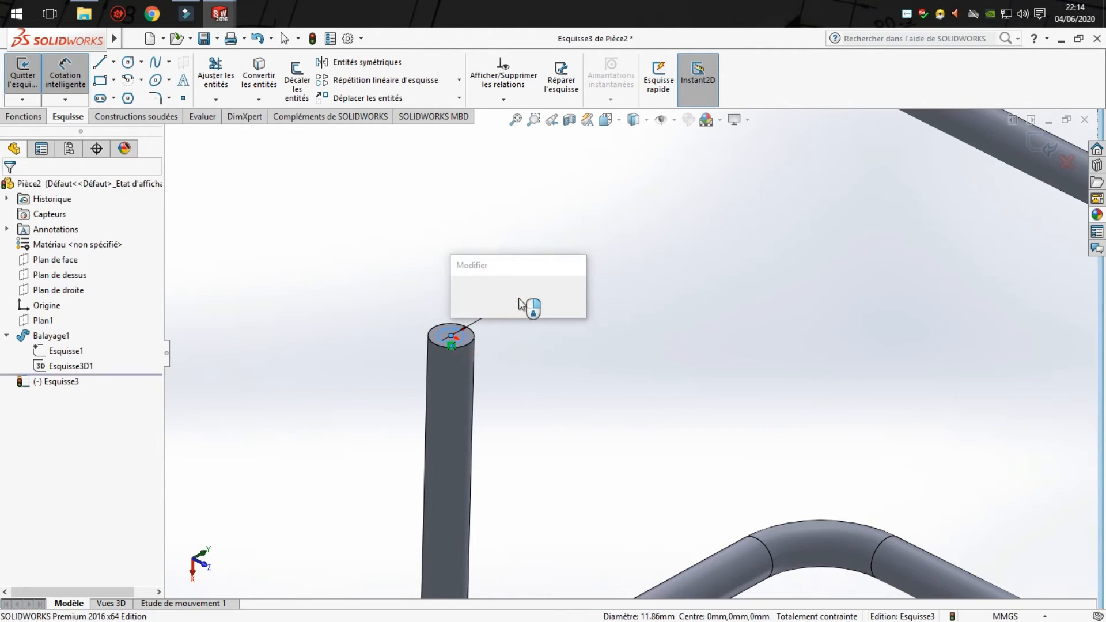
text(16)
key(Return)
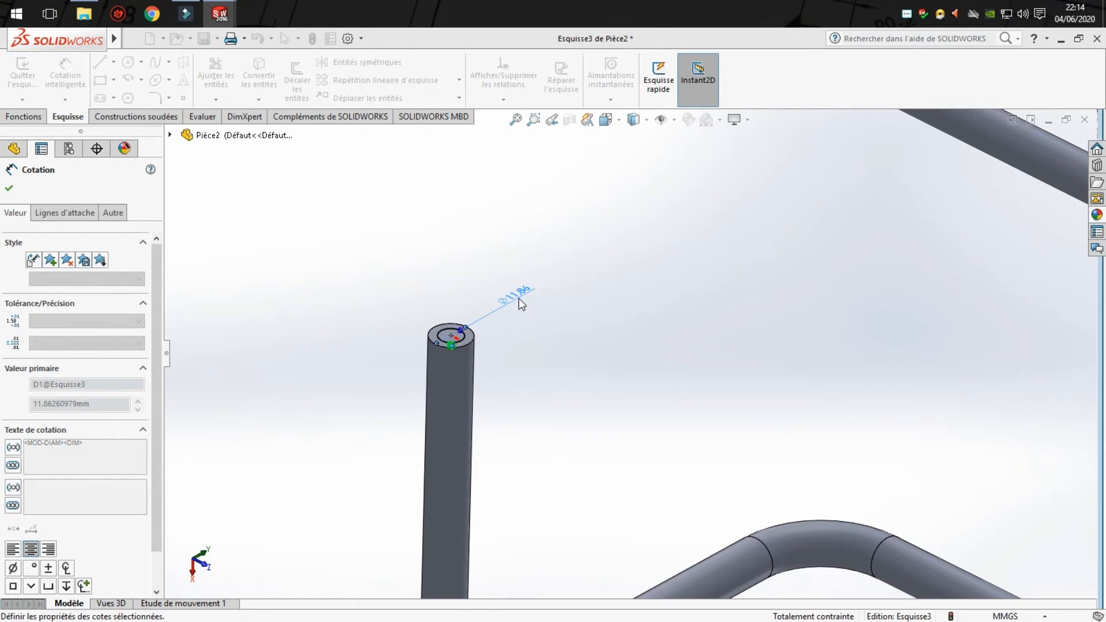
click(547, 333)
key(Escape)
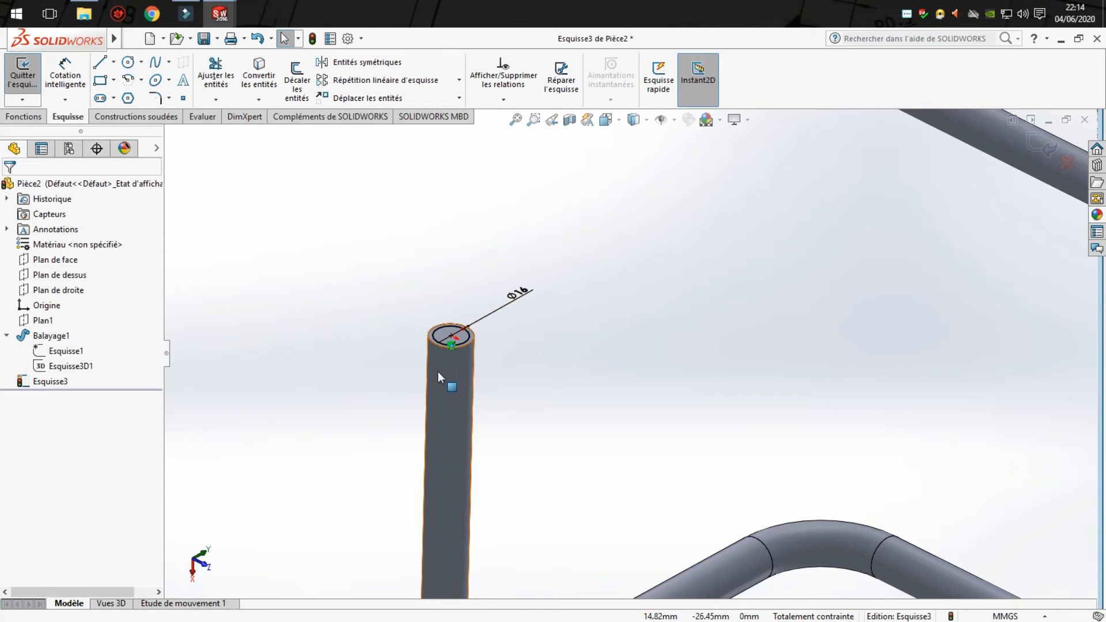
middle_drag(480, 389, 488, 399)
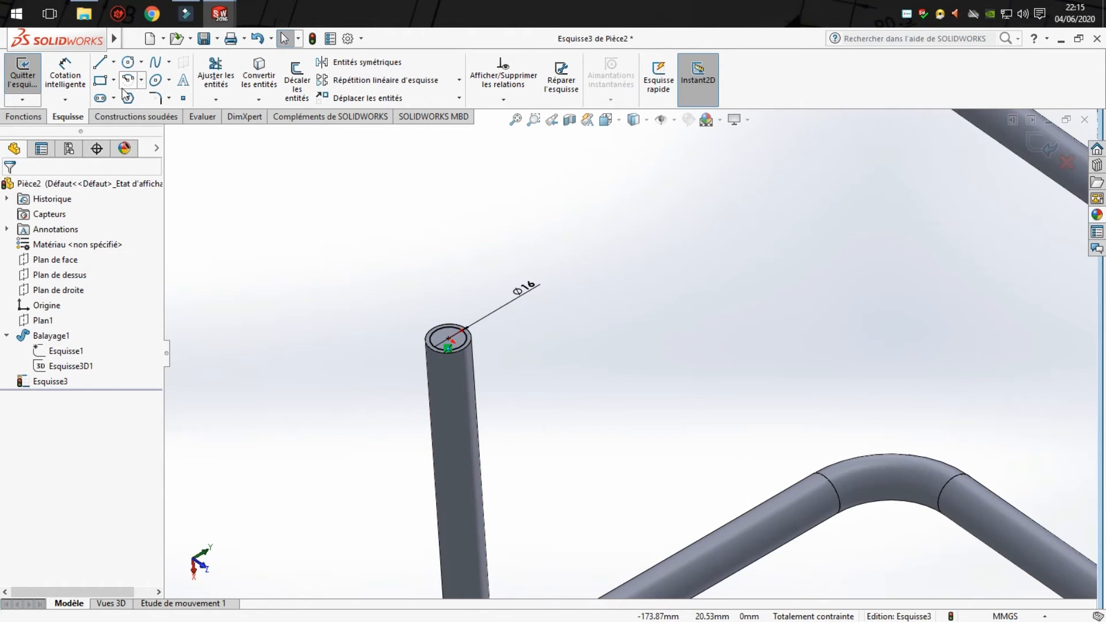
click(460, 187)
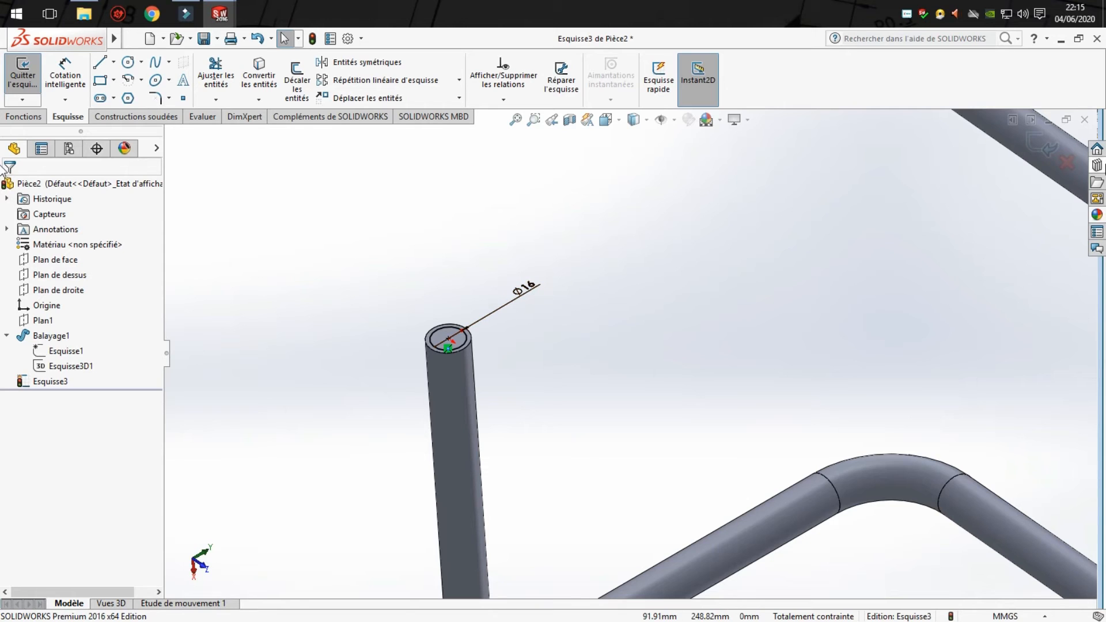
click(1033, 140)
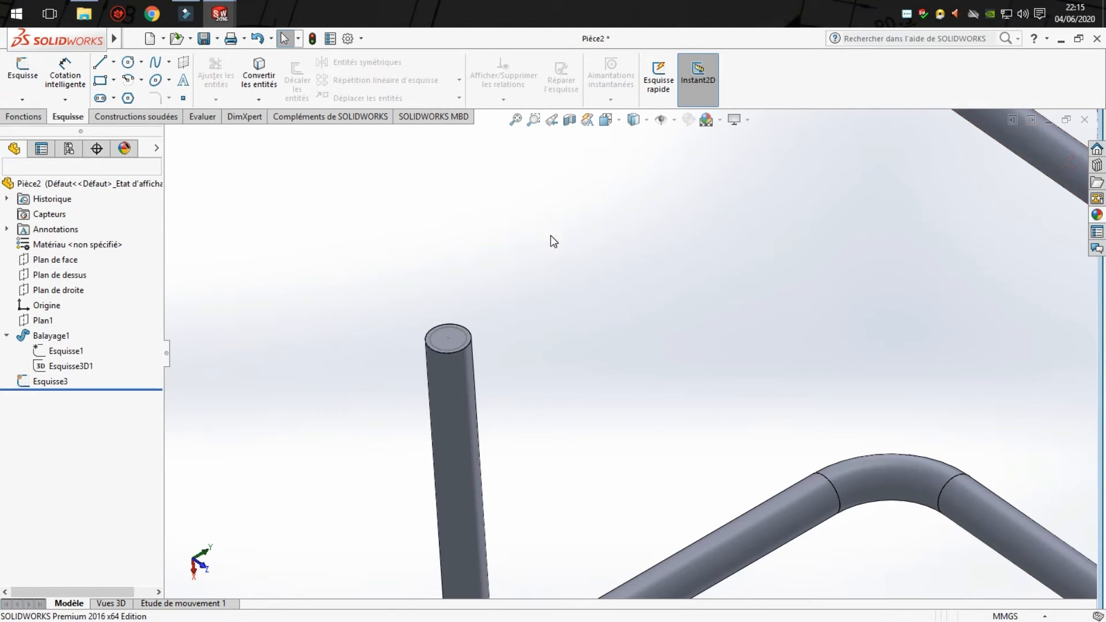
- Create a swept cut through the rod using the 16 mm end-face circle as profile and the first sweep's 3D sketch as path
scroll(605, 340, up, 5)
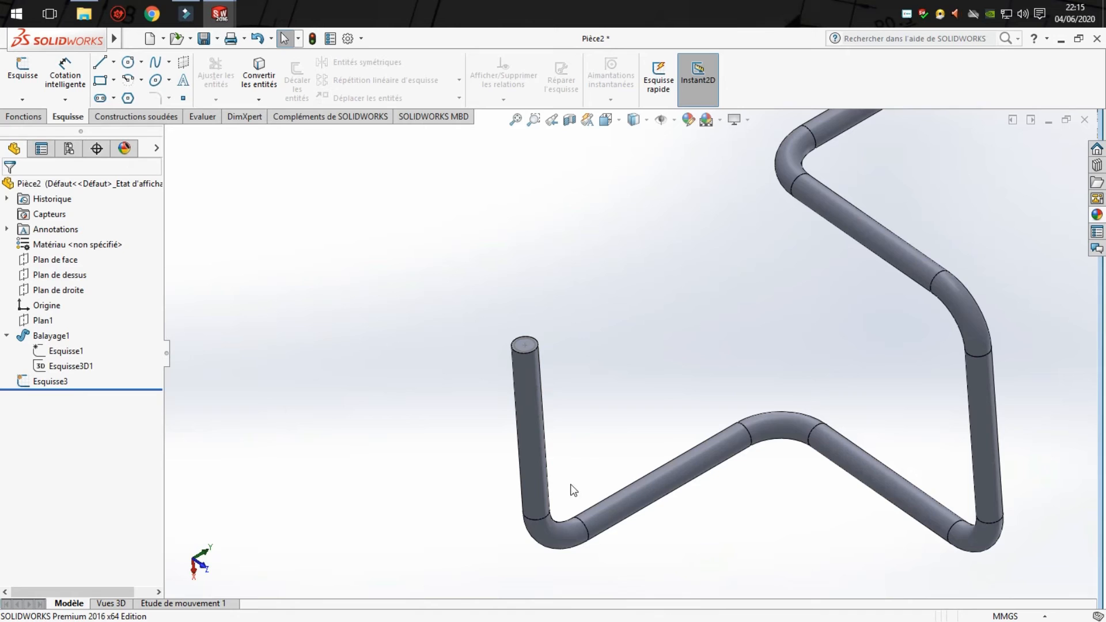
scroll(864, 225, up, 3)
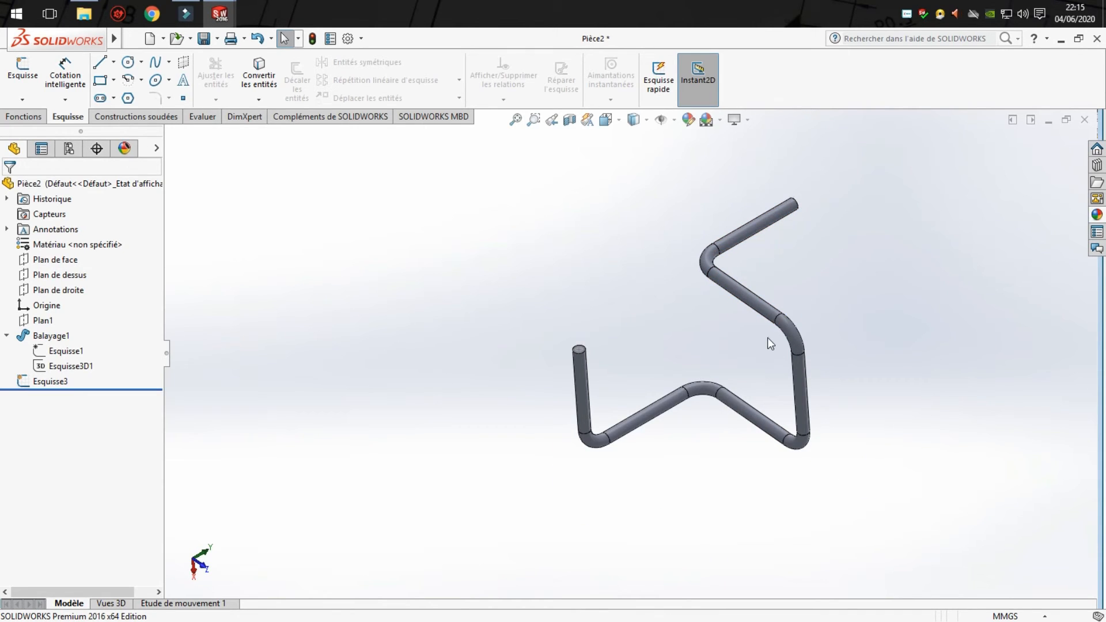
scroll(771, 346, down, 2)
middle_drag(708, 265, 716, 255)
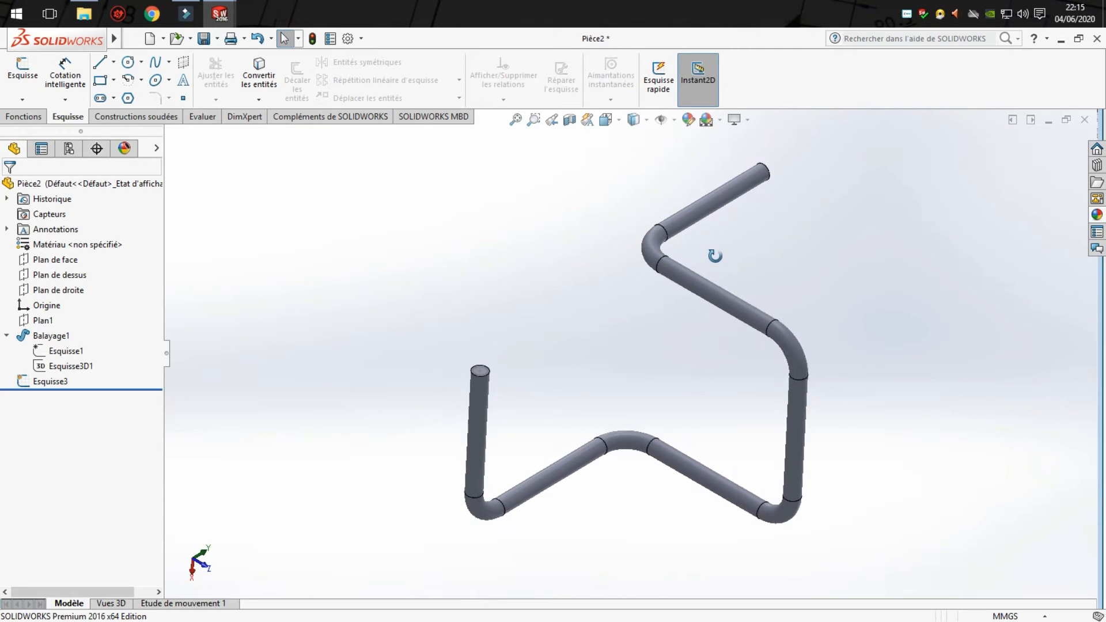
click(6, 336)
click(226, 286)
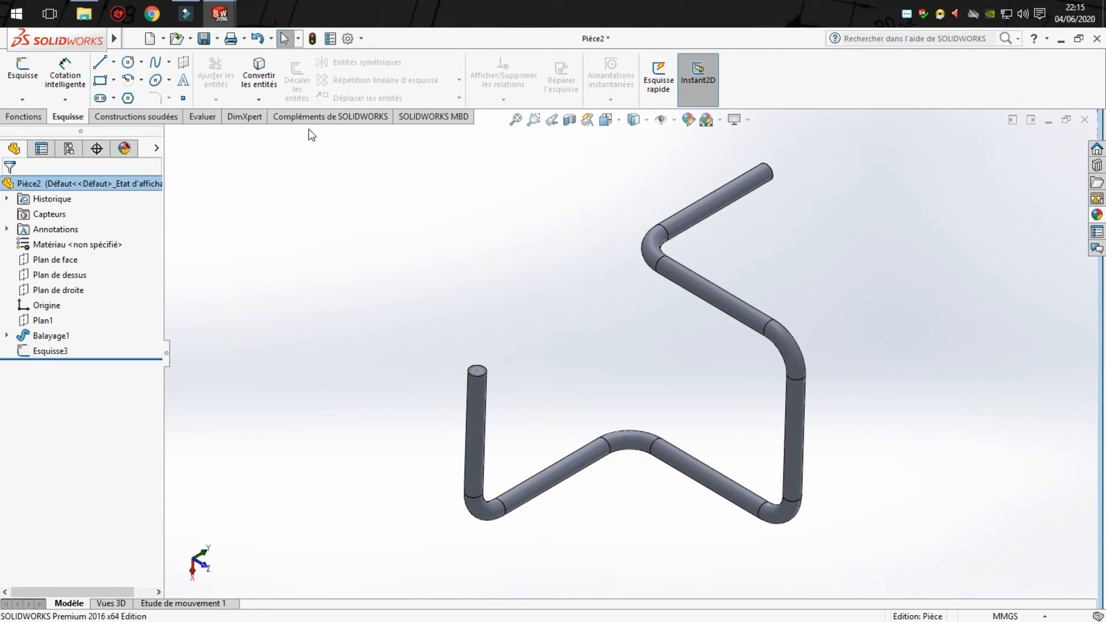
click(286, 366)
click(23, 117)
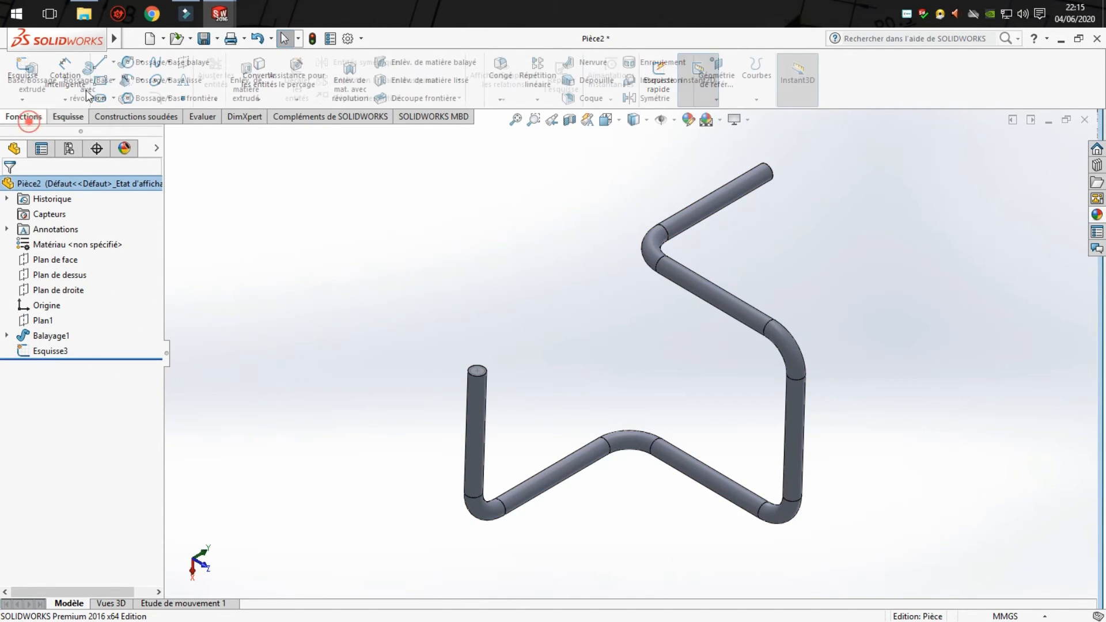
click(457, 65)
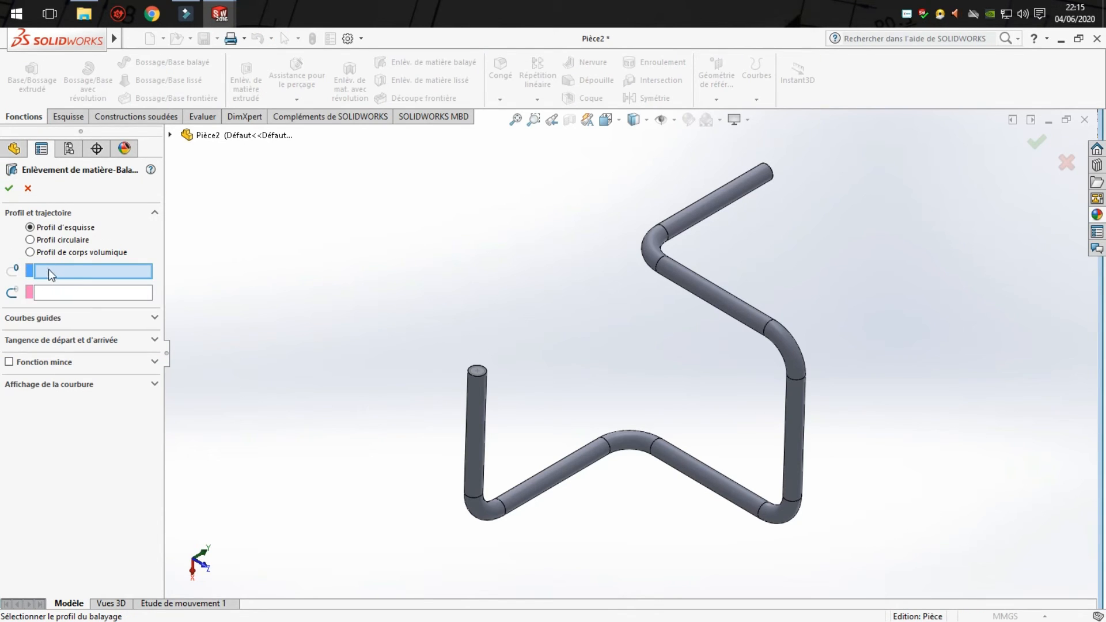
click(476, 374)
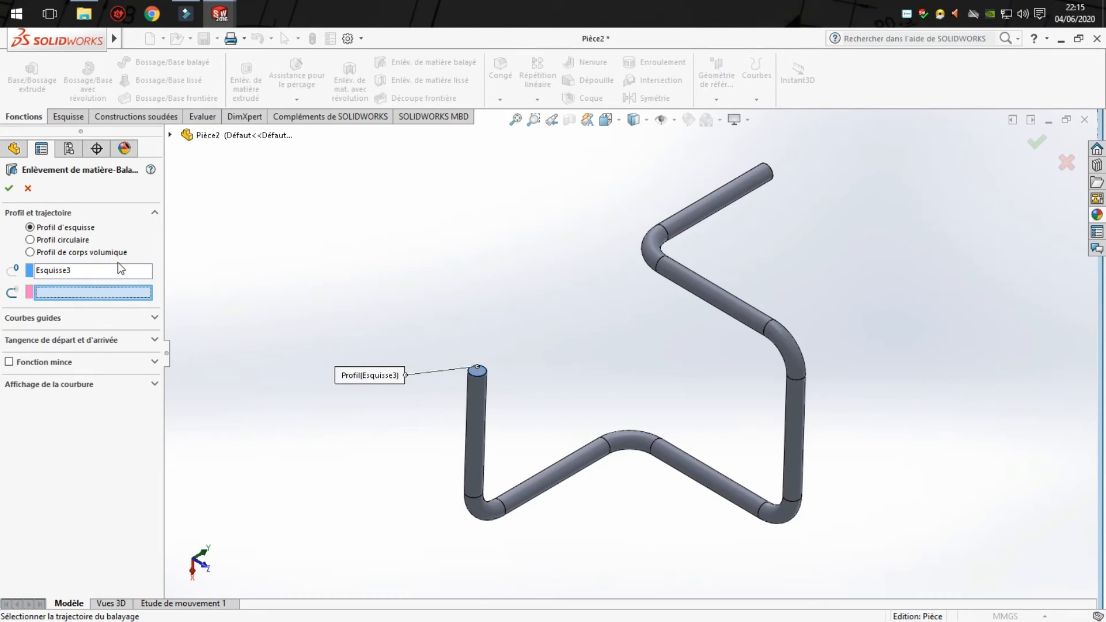
click(170, 136)
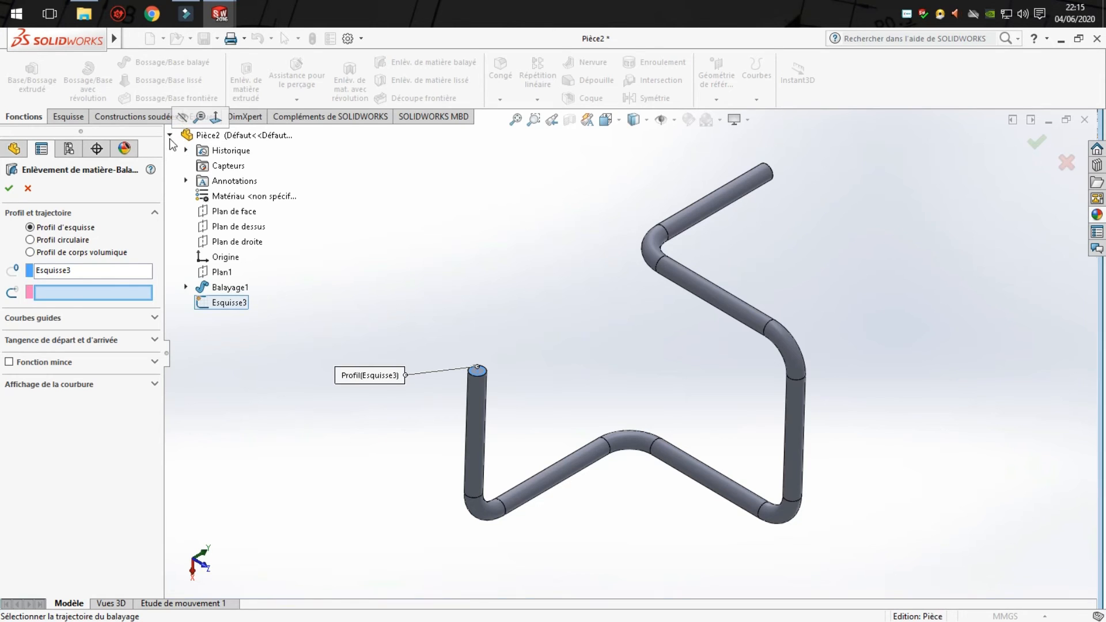
click(186, 287)
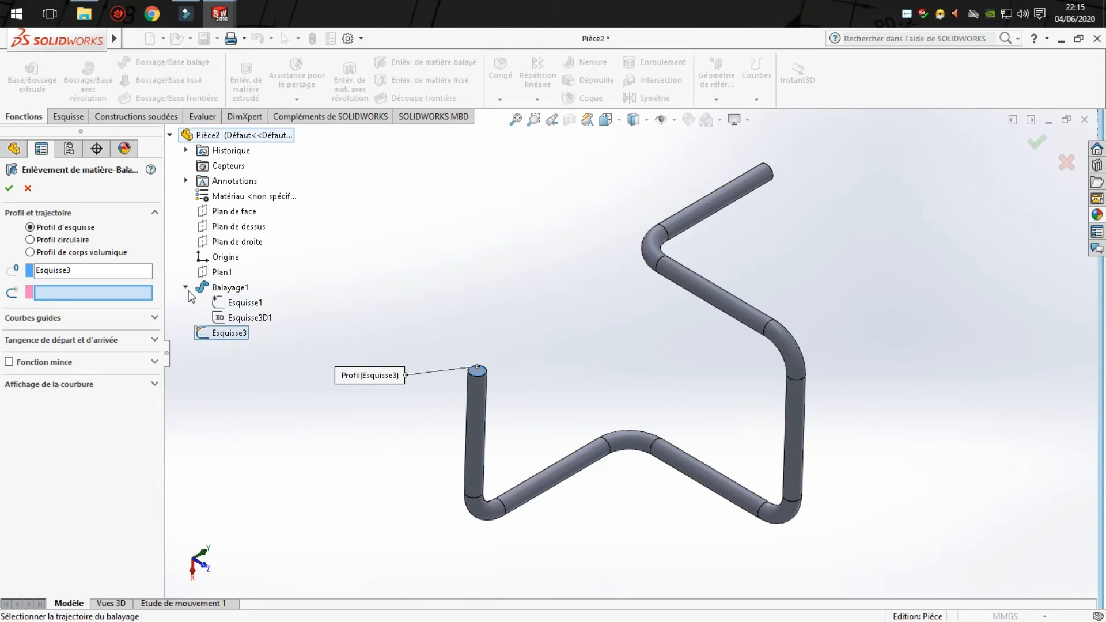
click(219, 318)
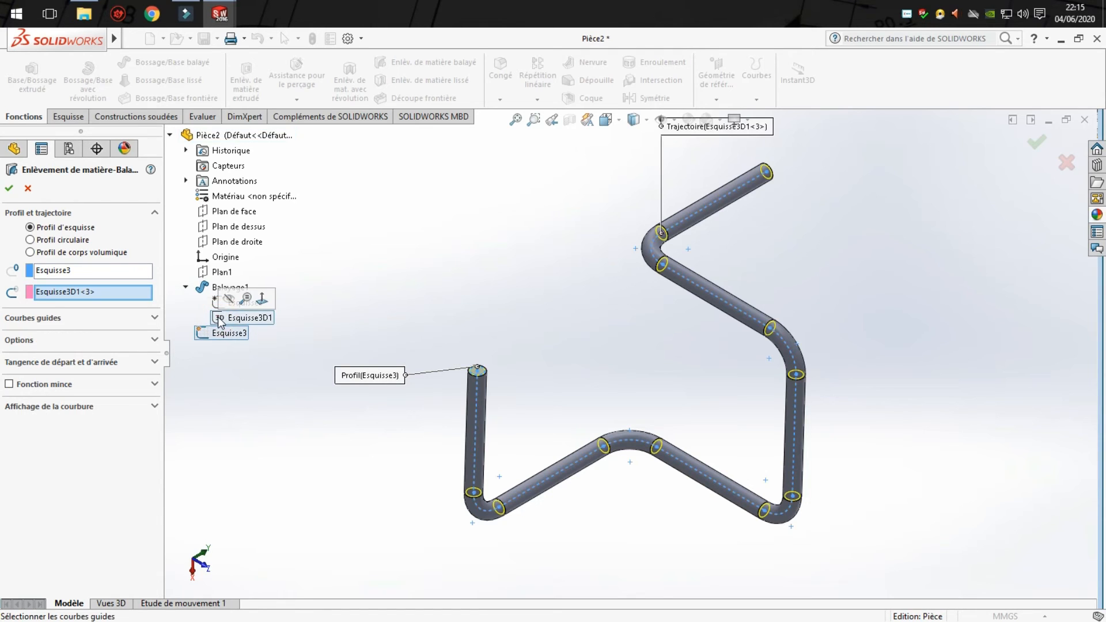
click(10, 189)
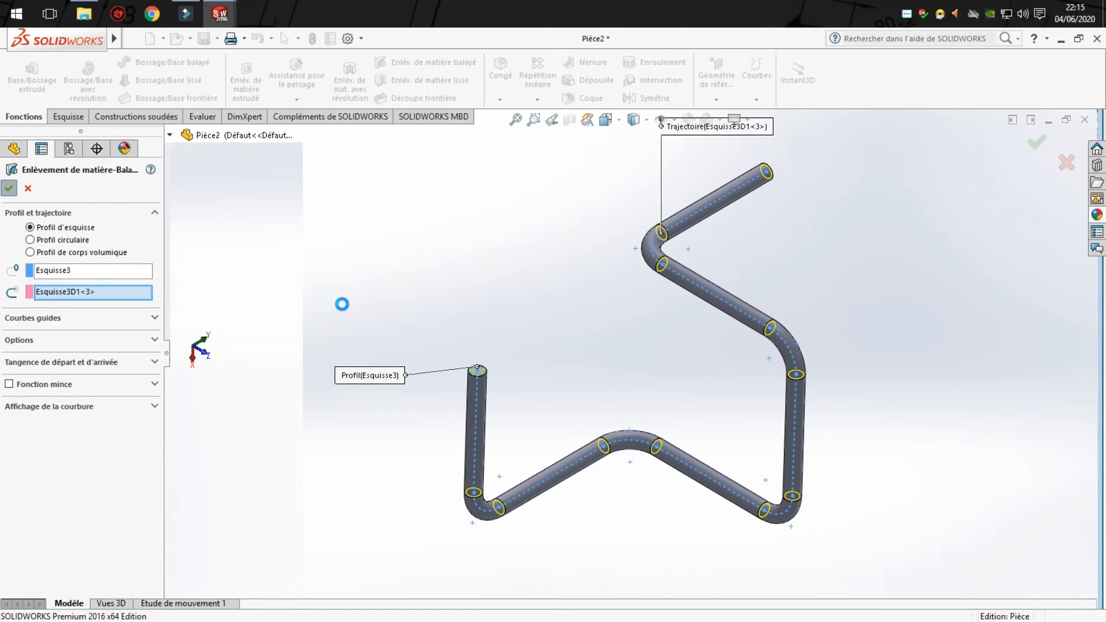
click(393, 304)
- Examine the hollowed tube from several angles, checking the openings at both ends
scroll(487, 392, down, 5)
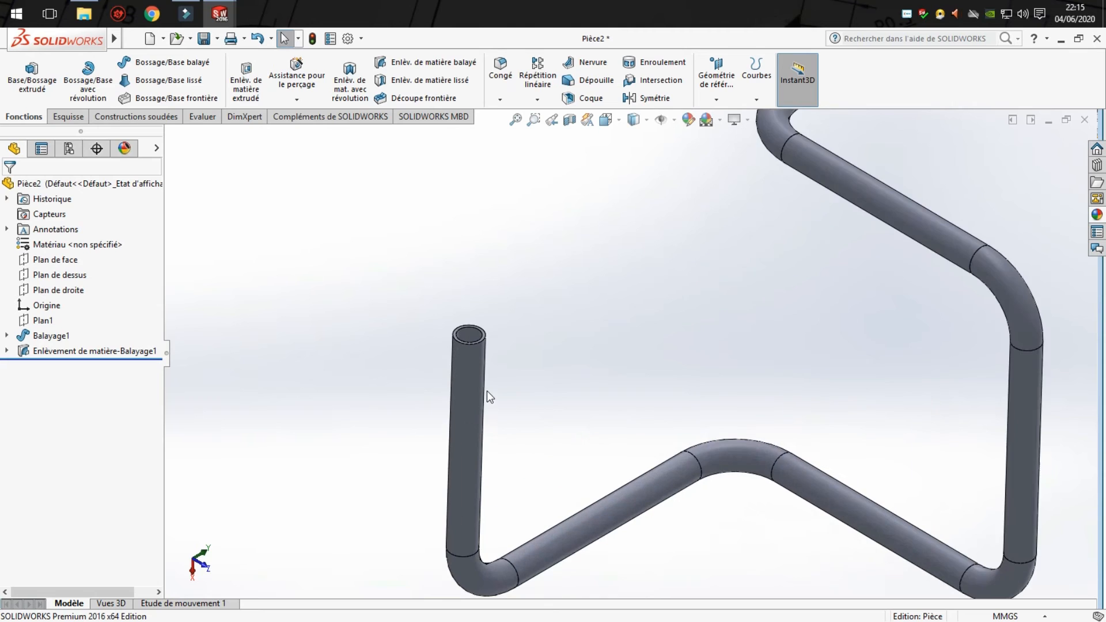
middle_drag(521, 355, 523, 486)
middle_drag(487, 386, 477, 360)
scroll(751, 325, up, 5)
scroll(741, 260, up, 3)
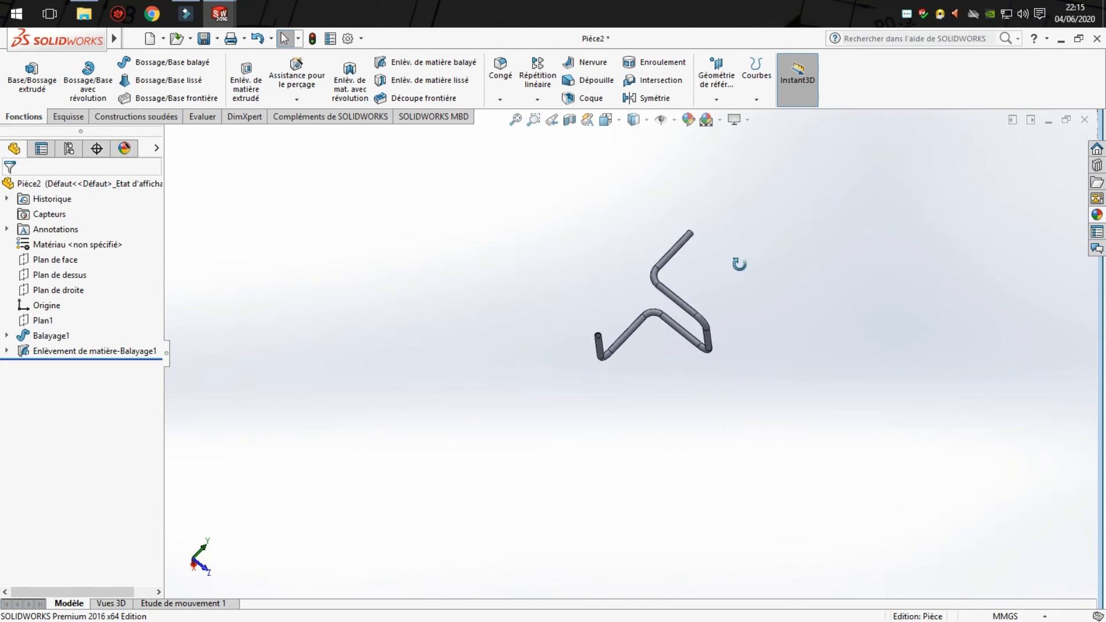
middle_drag(741, 259, 721, 292)
scroll(669, 292, down, 8)
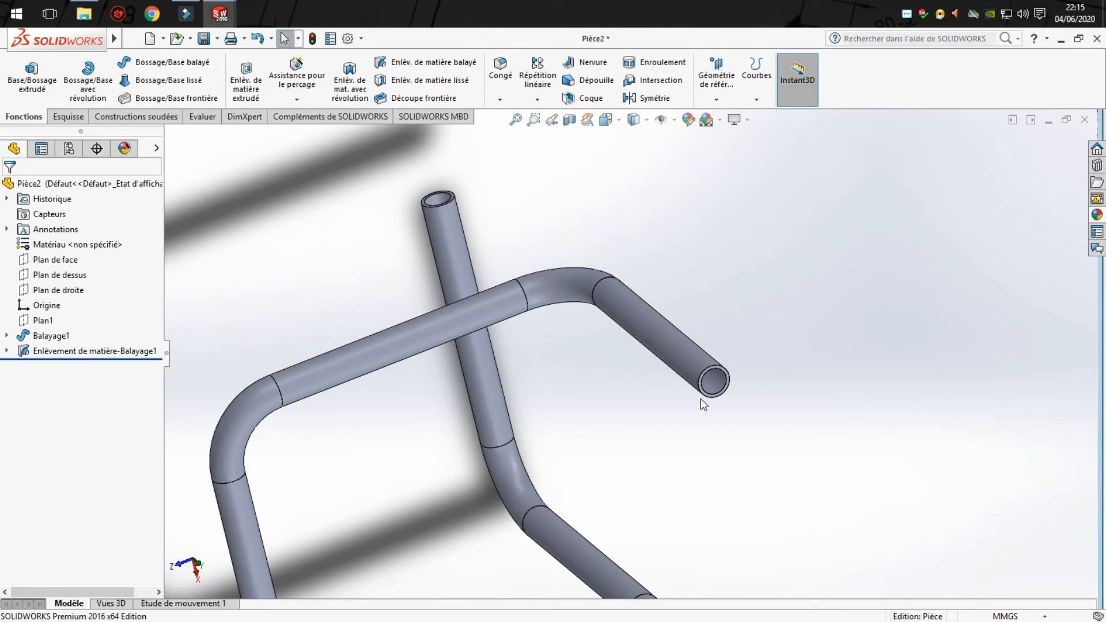
scroll(669, 389, up, 6)
middle_drag(673, 383, 768, 462)
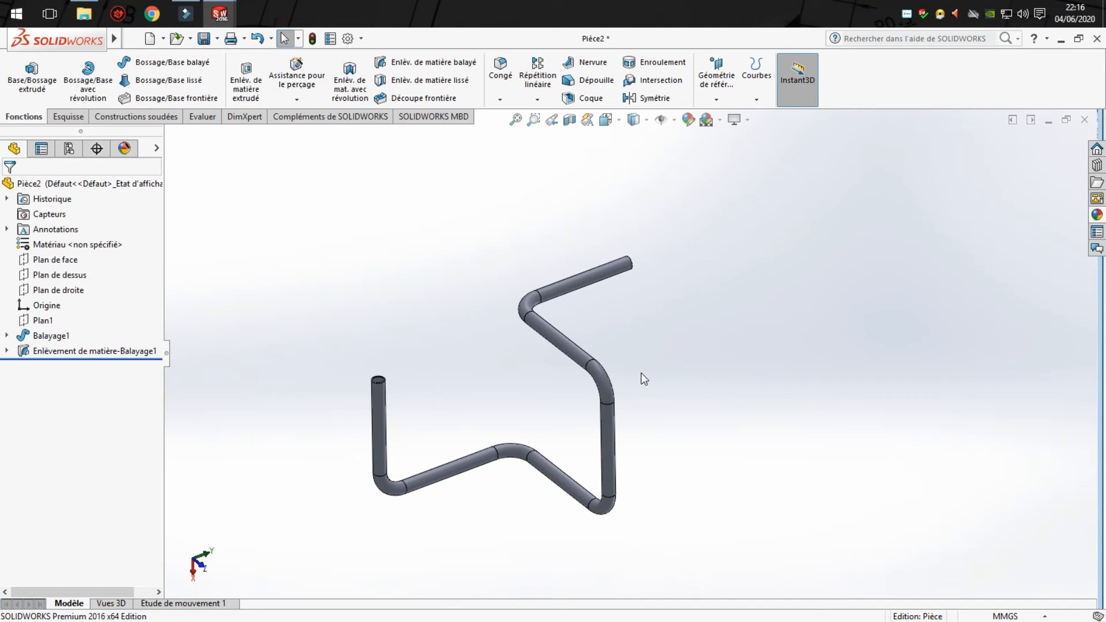
- Save the part as Pièce5 in the Documents folder
click(203, 40)
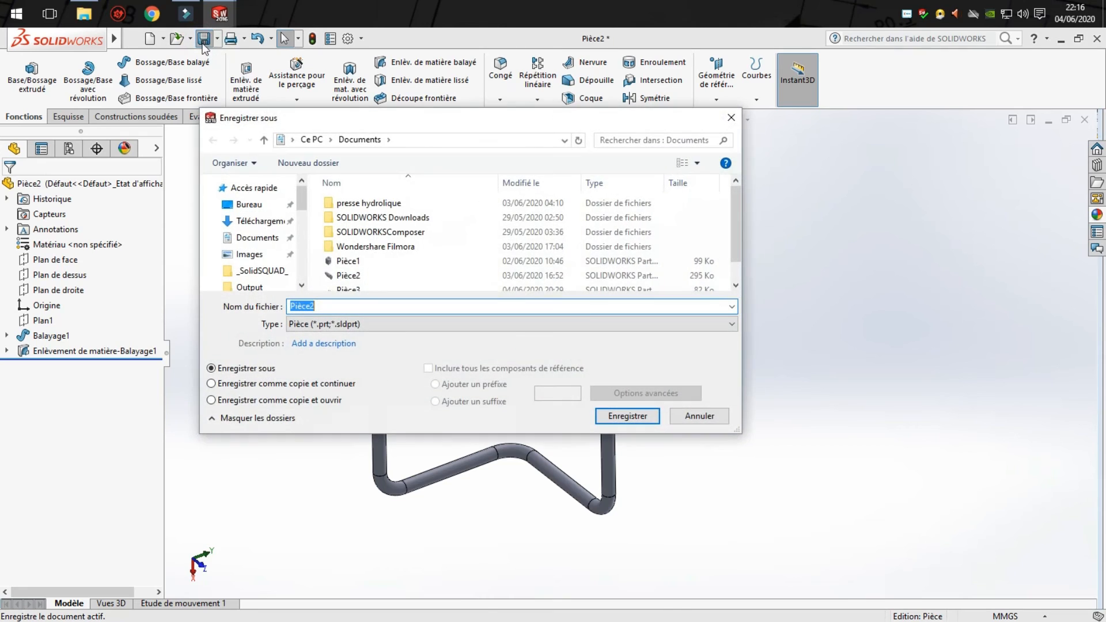
click(370, 304)
key(BackSpace)
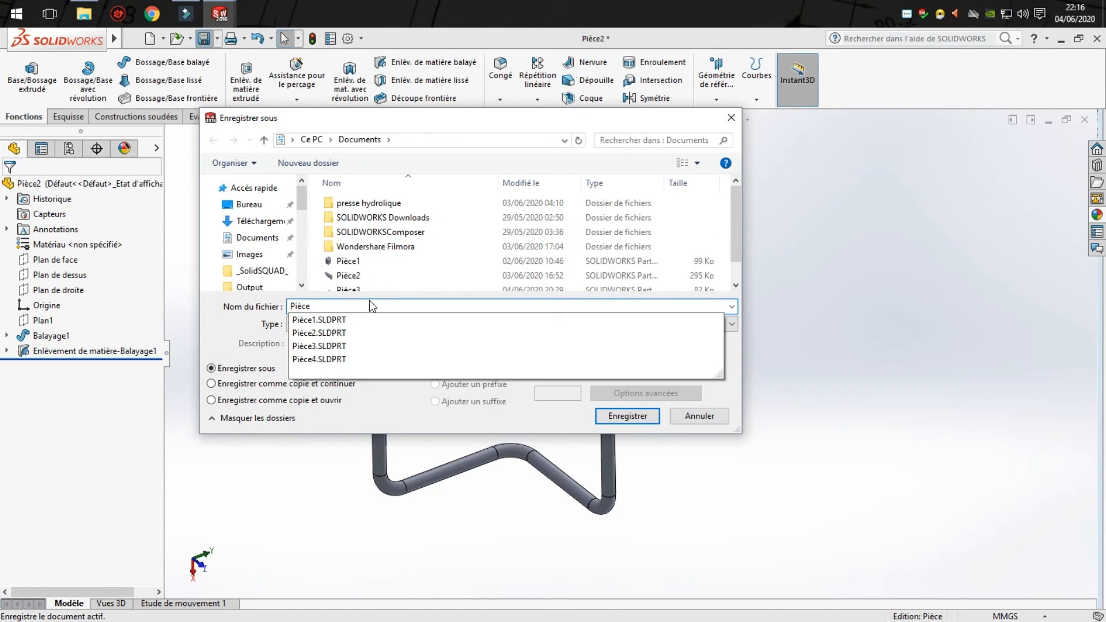
text(5)
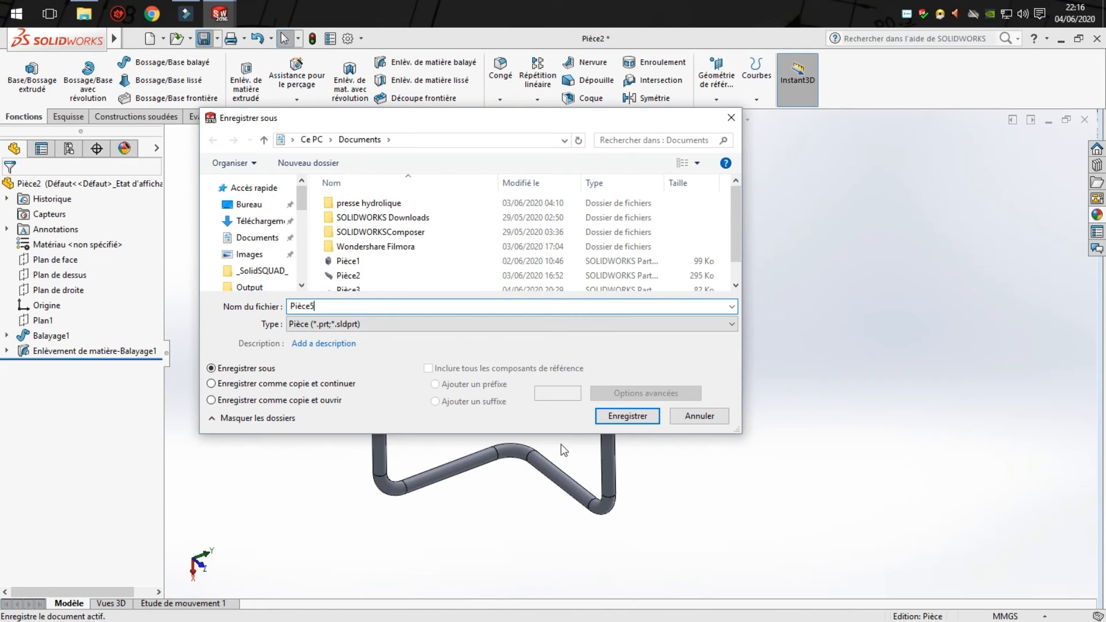
click(648, 418)
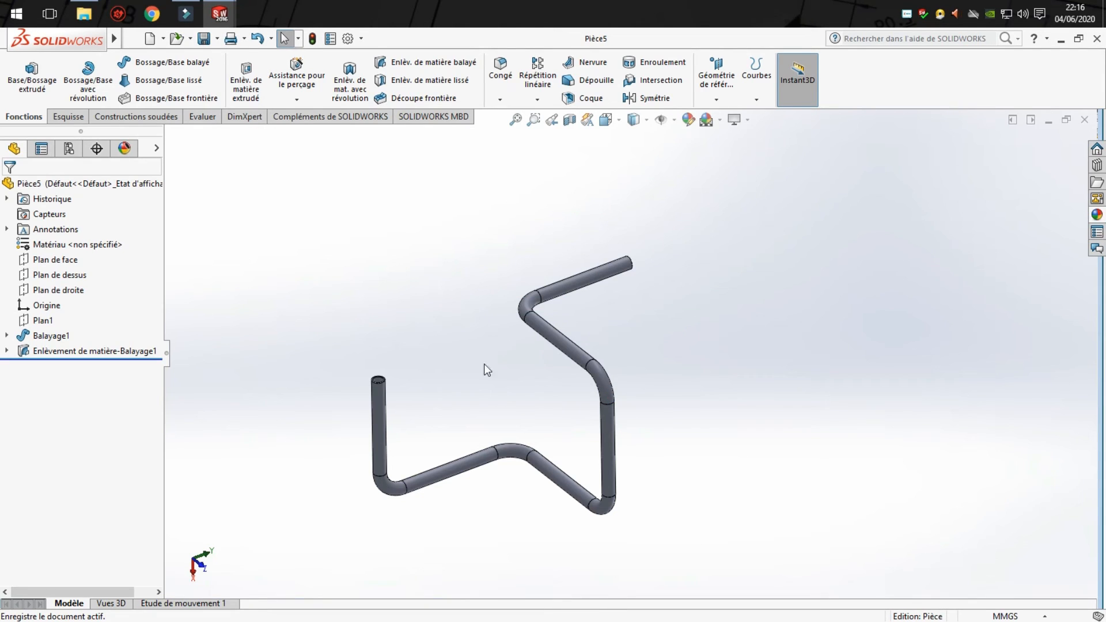
- Inspect the tube's inner walls in a hidden-lines-visible display and restore the shaded-with-edges style
scroll(528, 415, down, 3)
middle_drag(568, 427, 601, 430)
scroll(594, 358, up, 5)
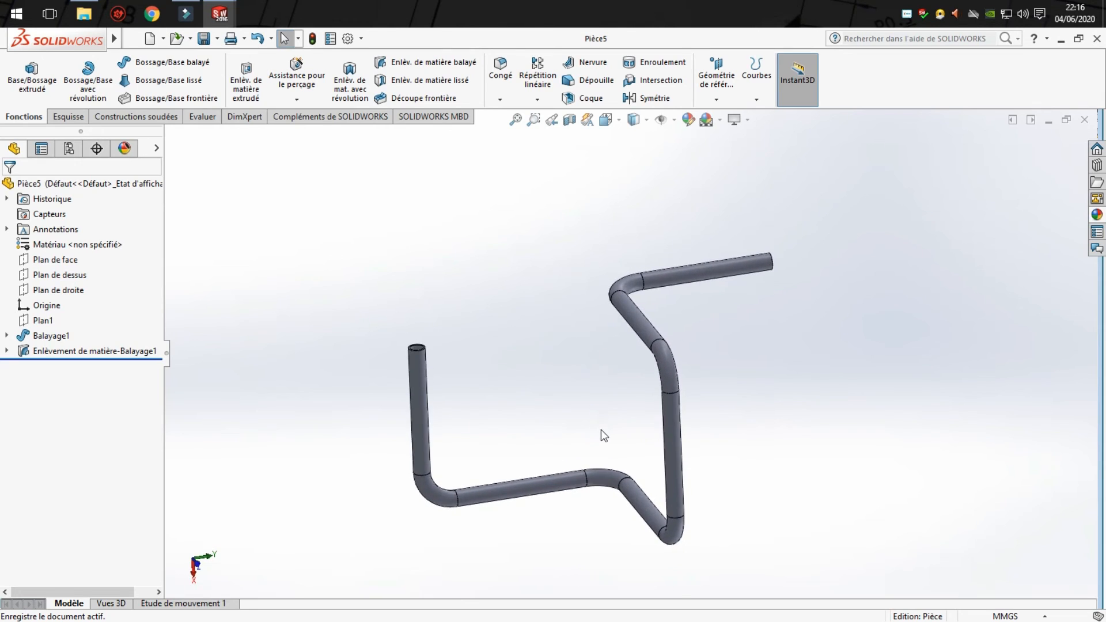
scroll(602, 429, up, 5)
scroll(602, 428, down, 5)
scroll(652, 296, up, 2)
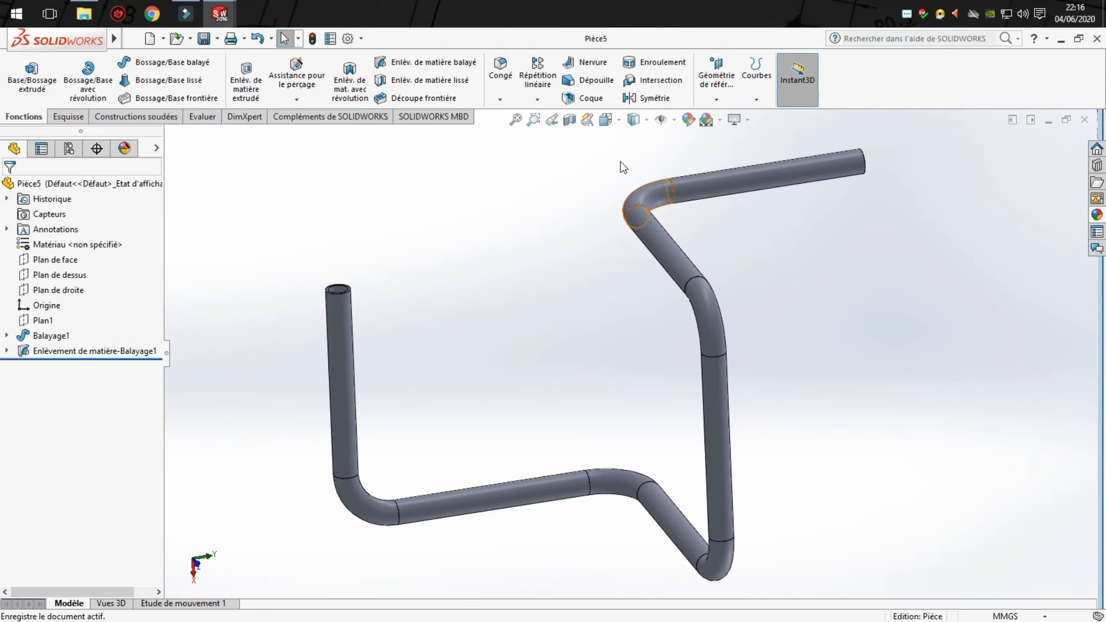
click(634, 119)
click(629, 202)
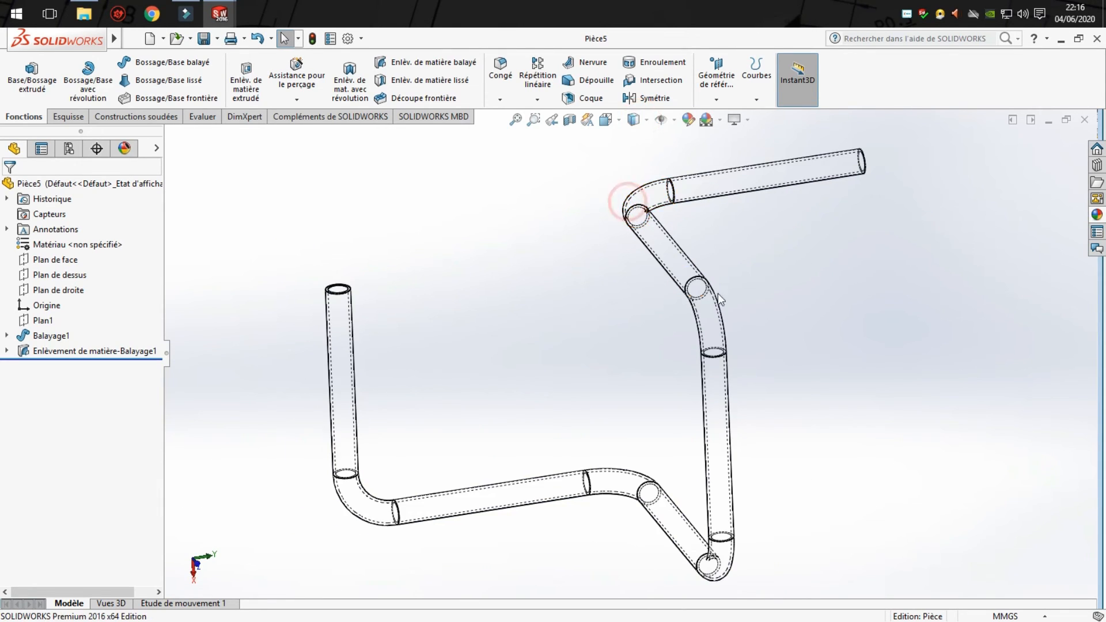
mouse_move(863, 423)
middle_down()
mouse_move(877, 383)
mouse_move(854, 395)
mouse_move(865, 438)
middle_up()
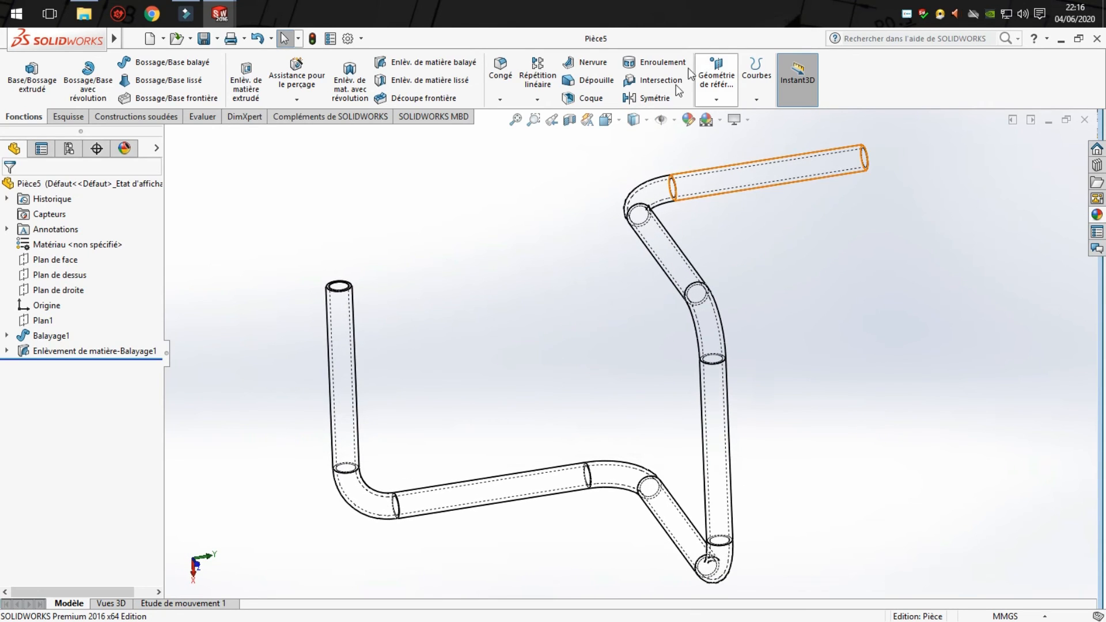
click(648, 119)
click(634, 141)
- Inspect the tube's interior with a section view parallel to Plan de face, offset 77 mm, and cancel the section
click(570, 120)
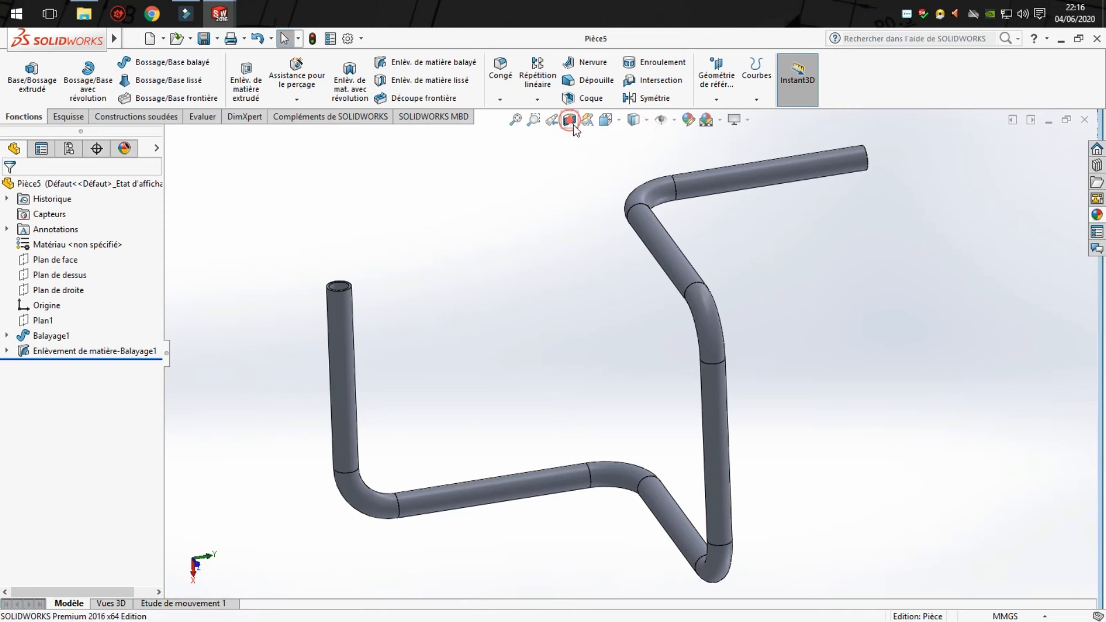
scroll(623, 379, up, 3)
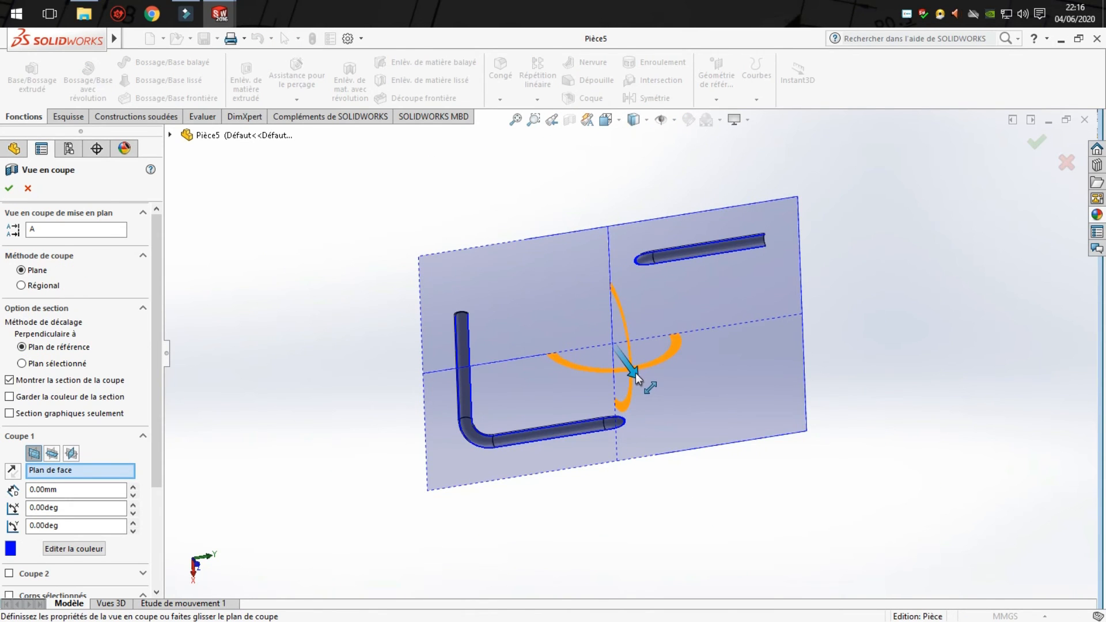
drag(635, 372, 668, 403)
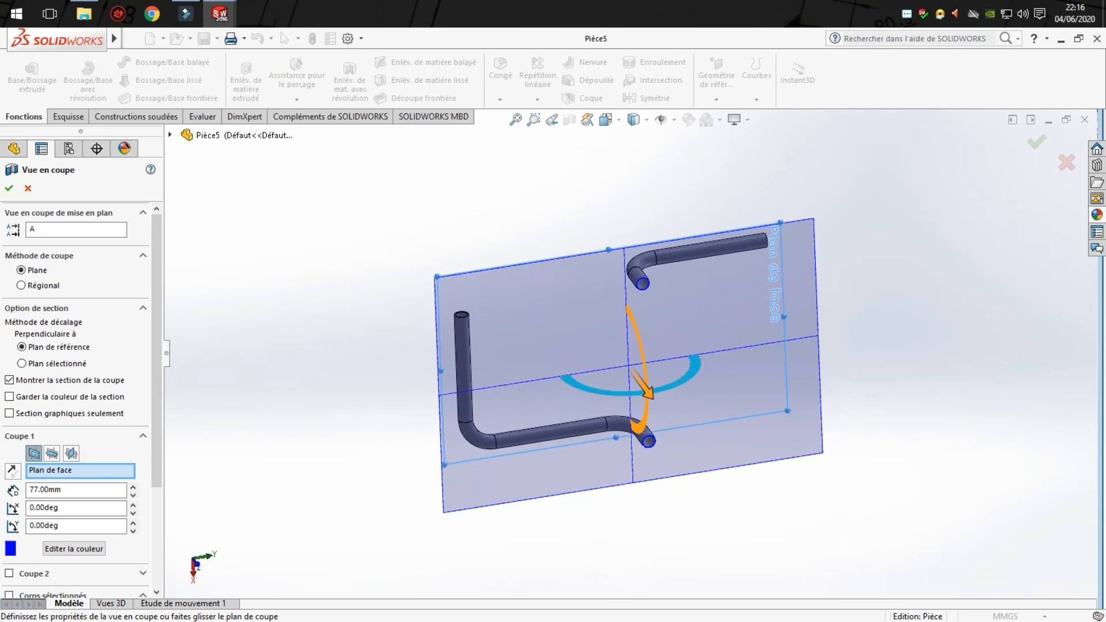
click(1067, 162)
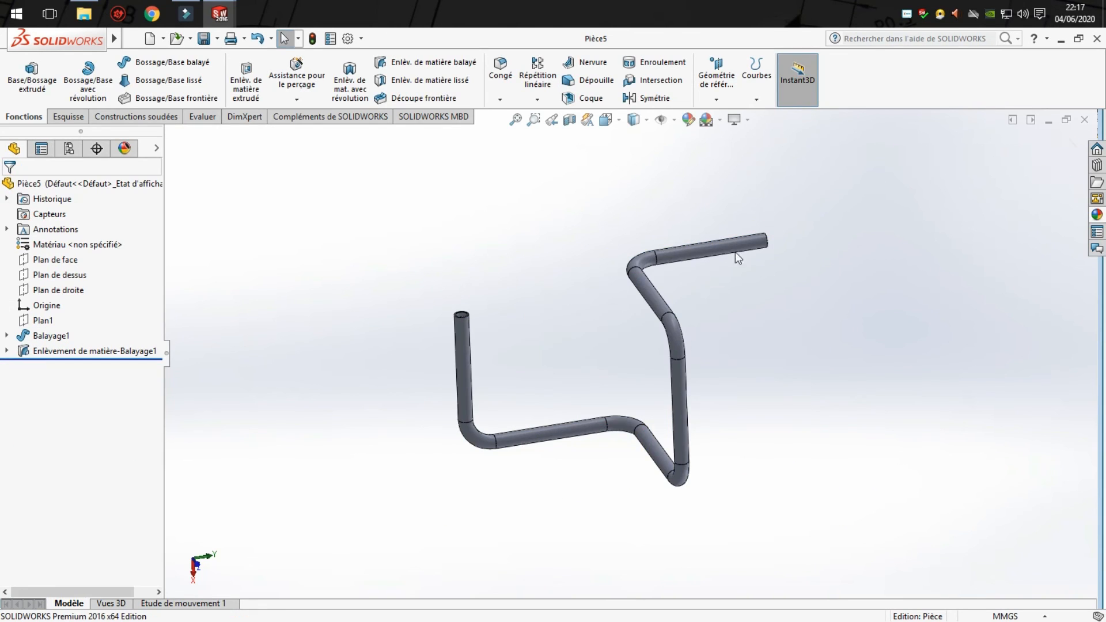
- Show the finished tube in isometric view and look over its overall shape
middle_drag(738, 257, 507, 288)
click(614, 121)
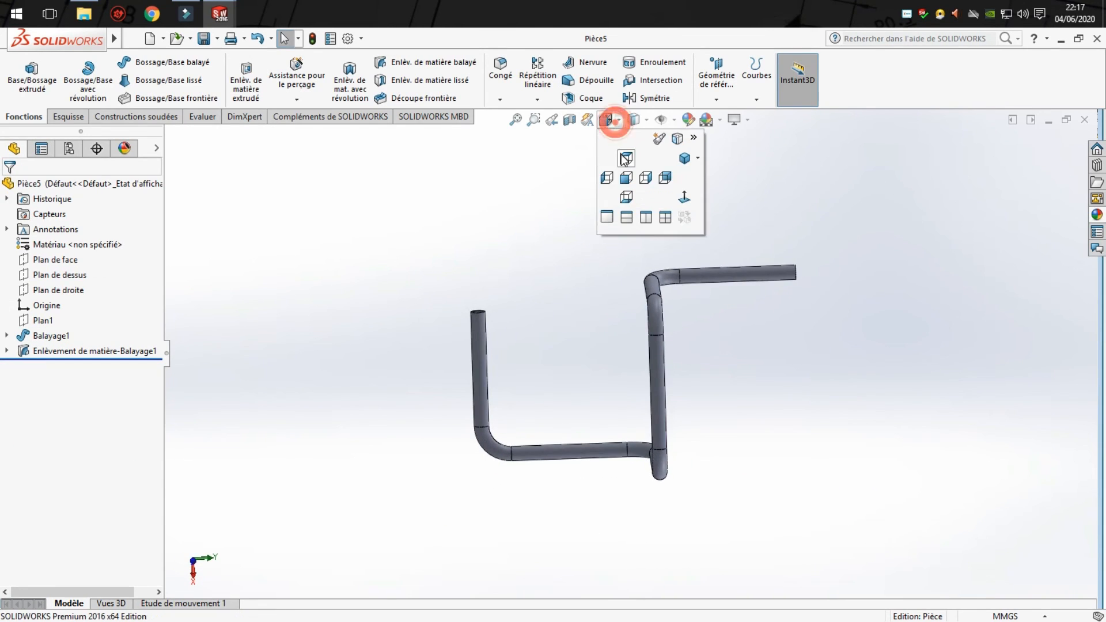
click(684, 158)
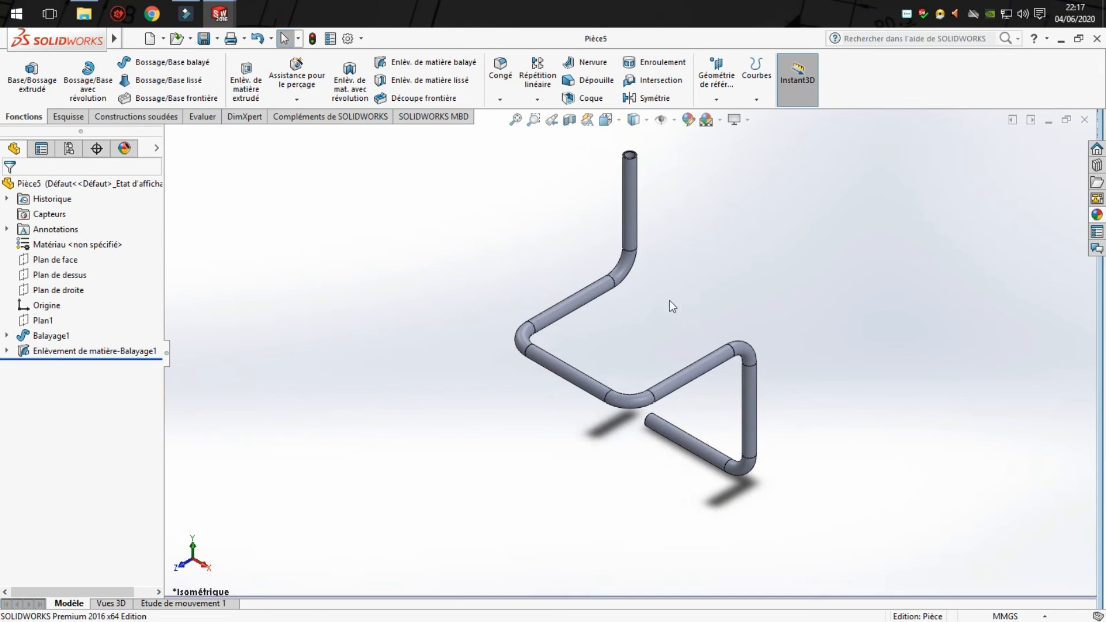
middle_drag(725, 360, 732, 336)
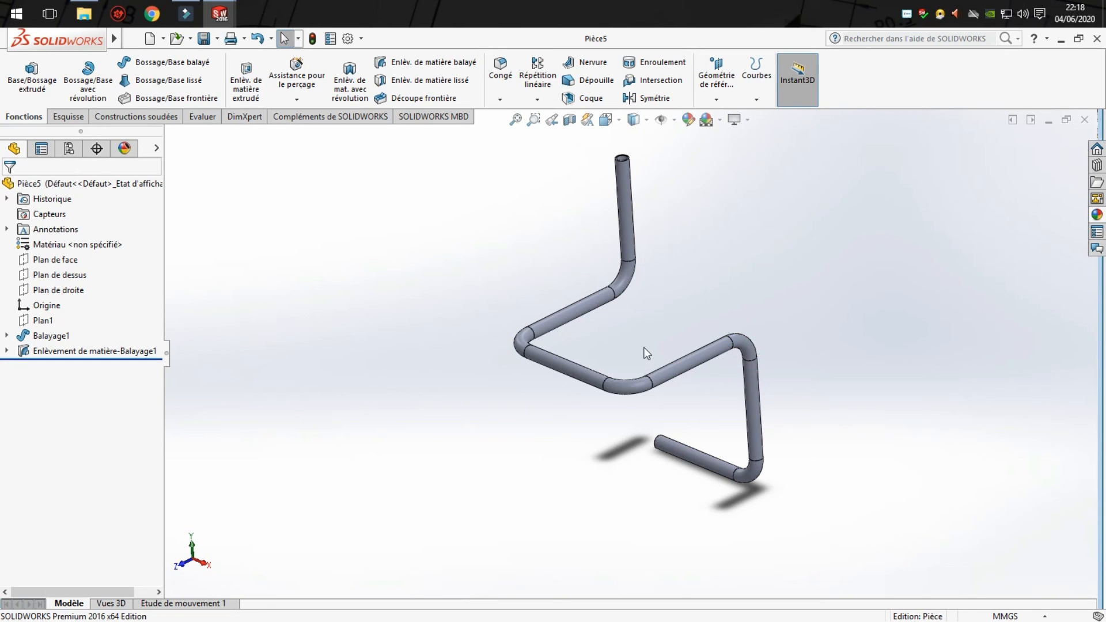
middle_drag(645, 351, 622, 376)
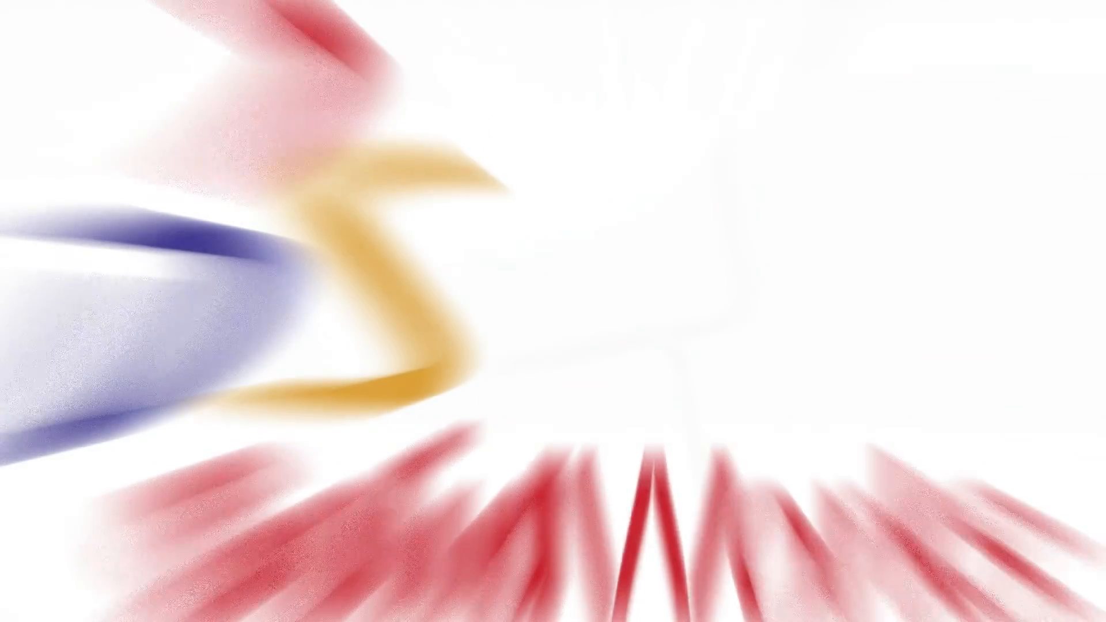